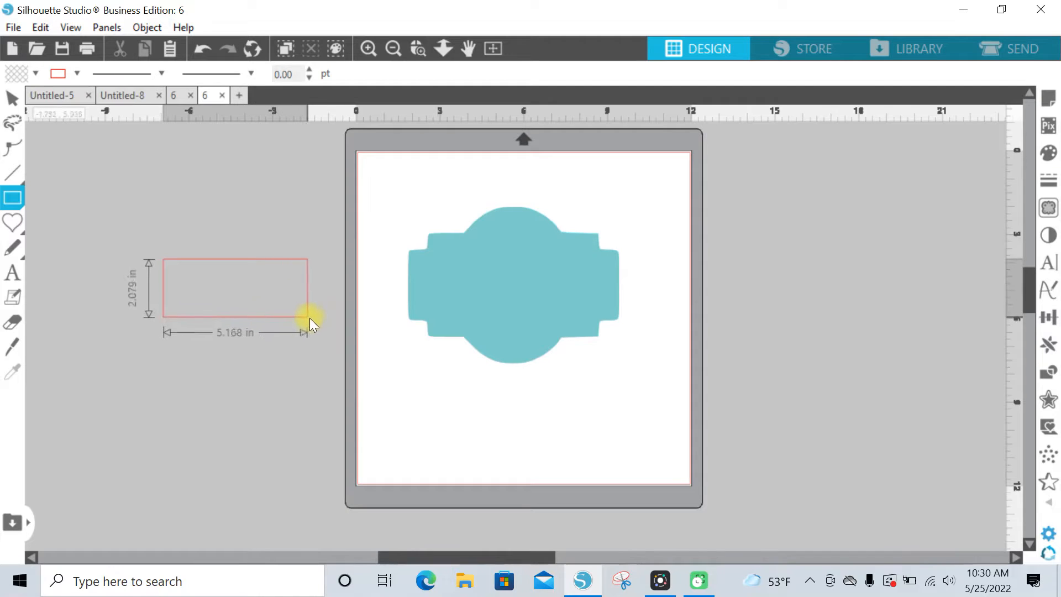
Move the drawn rectangle onto the middle of the teal frame and resize it to about 7.13 by 2.02 in
left_click(12, 98)
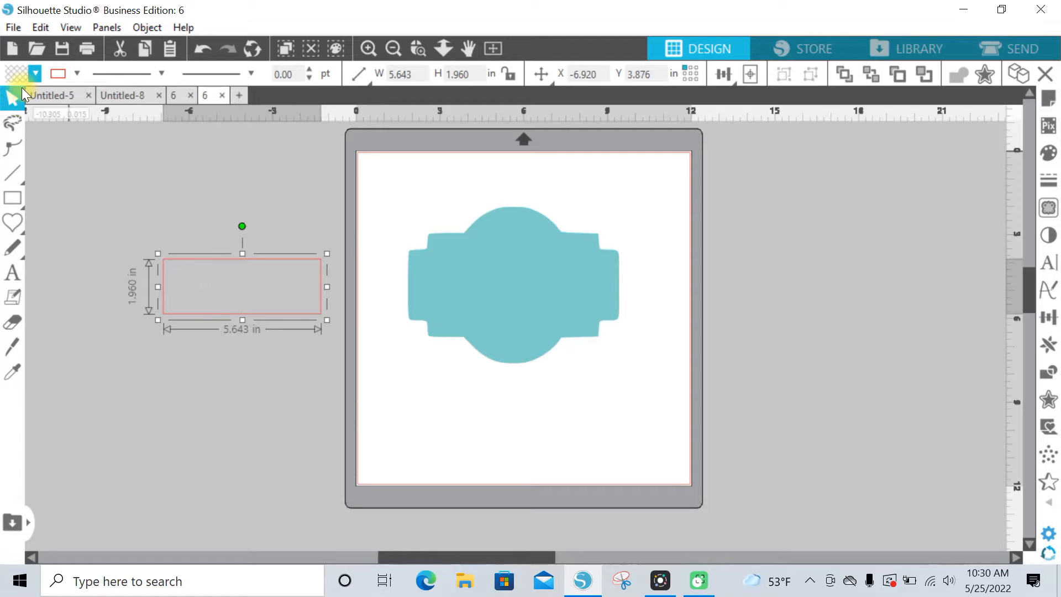
left_click_drag(189, 258, 440, 251)
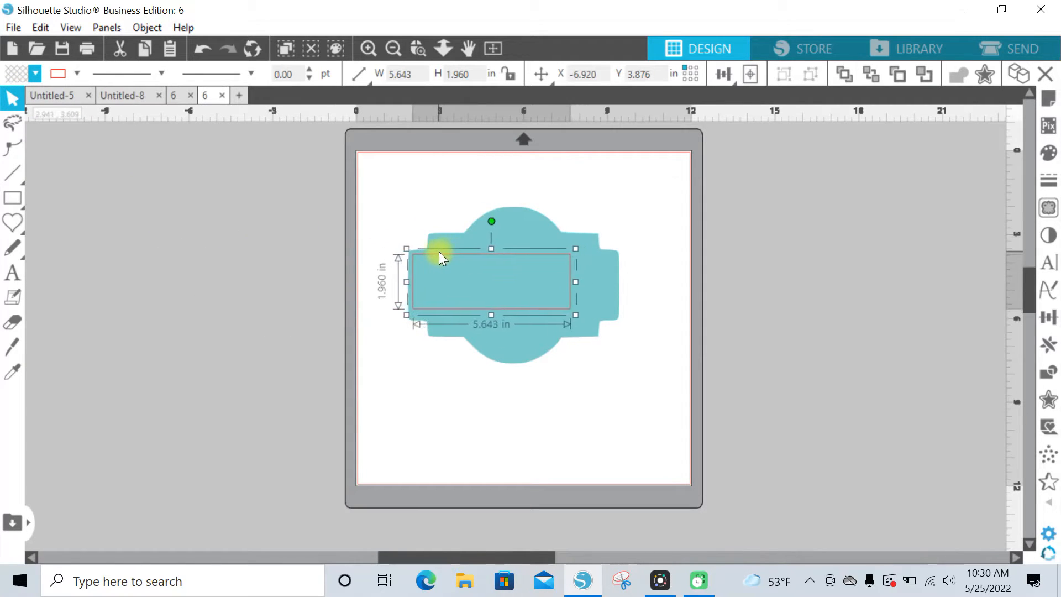
left_click_drag(577, 252, 605, 242)
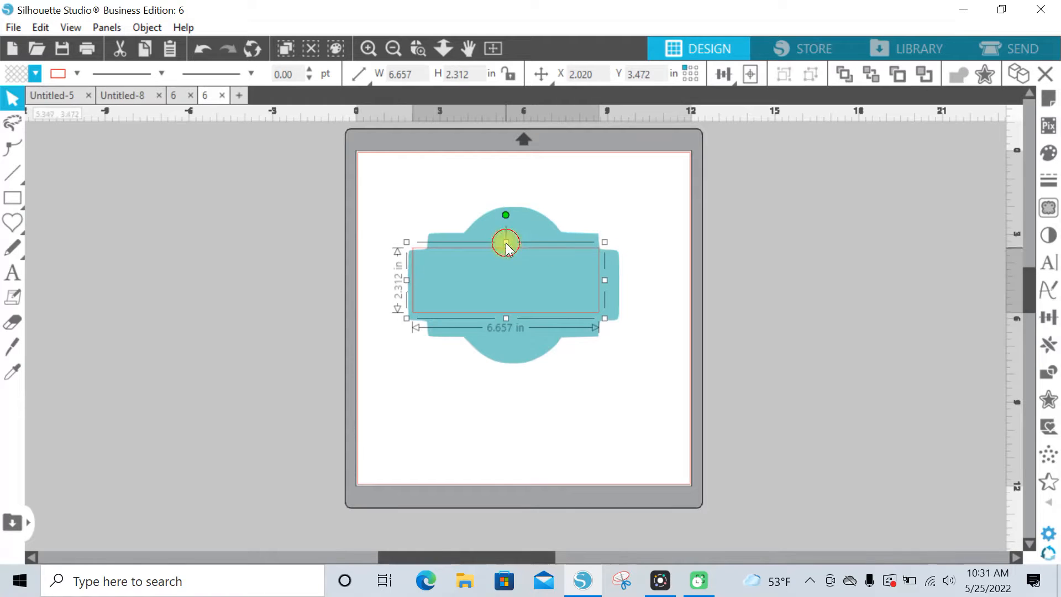
left_click_drag(506, 243, 506, 255)
left_click_drag(604, 285, 618, 287)
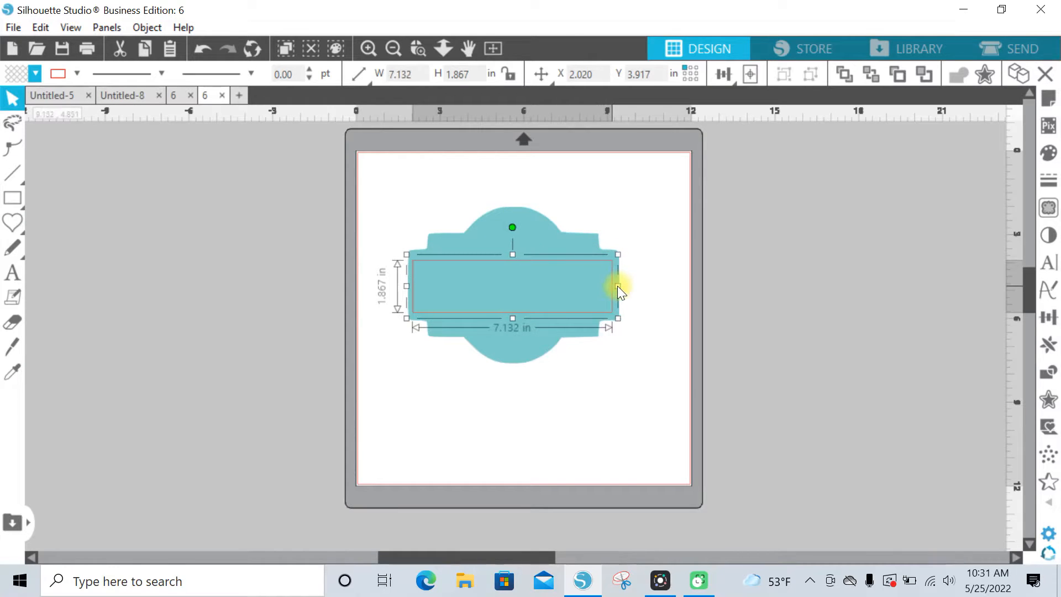
left_click_drag(513, 255, 513, 248)
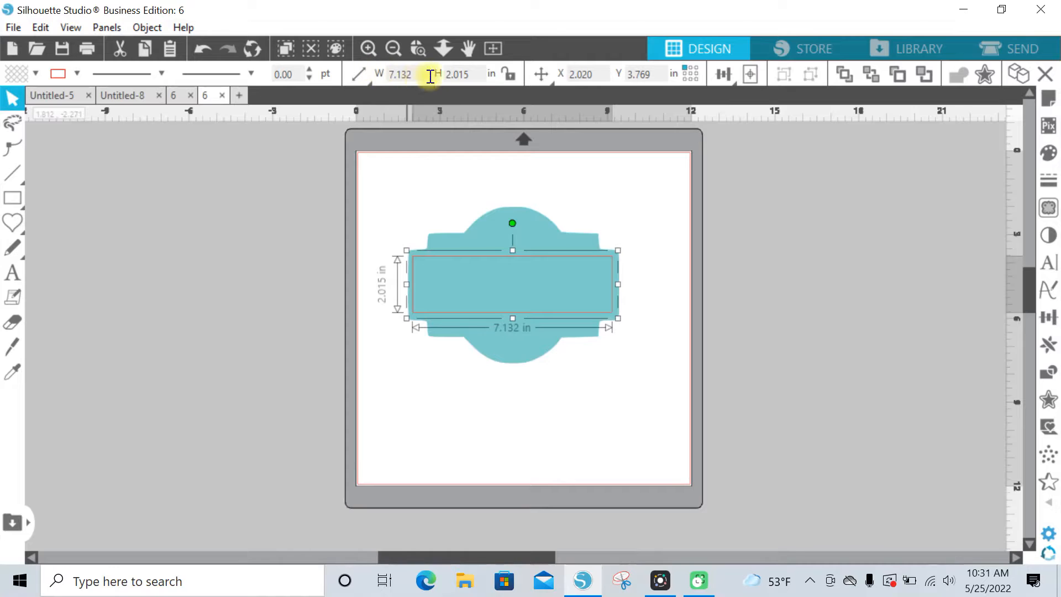
Set the rectangle's height to 2 in, and separate it from the teal frame by moving the frame up and the rectangle down
left_click(477, 74)
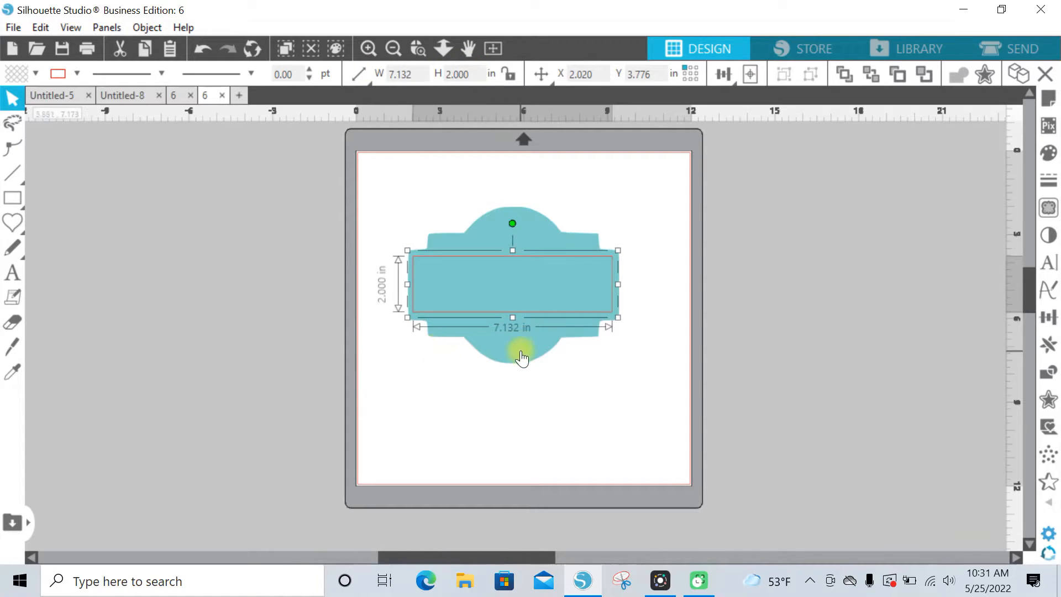
left_click_drag(521, 358, 520, 239)
left_click_drag(536, 313, 539, 337)
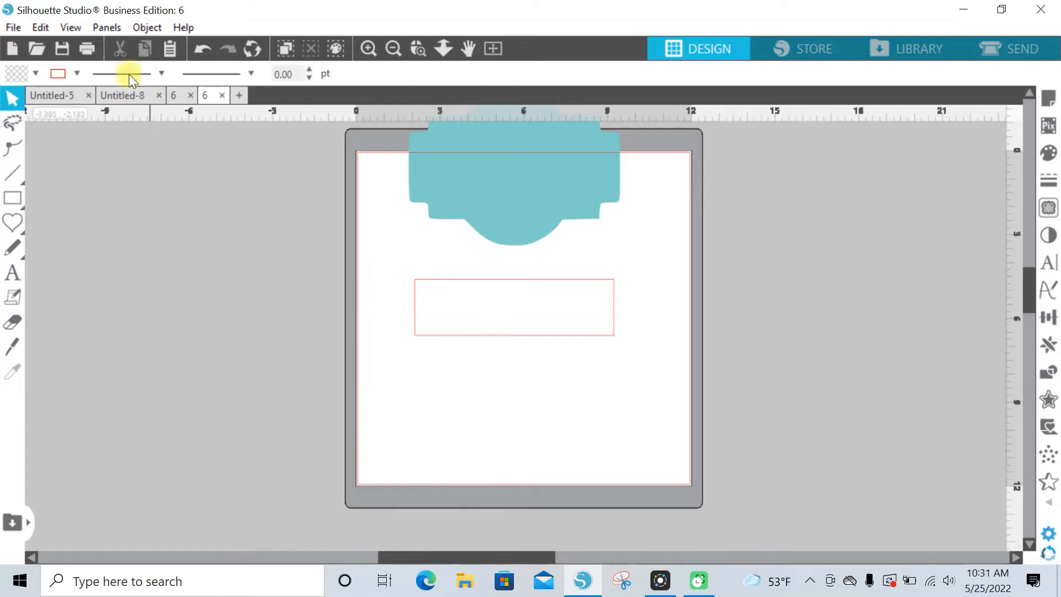
Merge the "1 chicken" photo from the Pictures folder into the design and park it off the page's right side
left_click(14, 28)
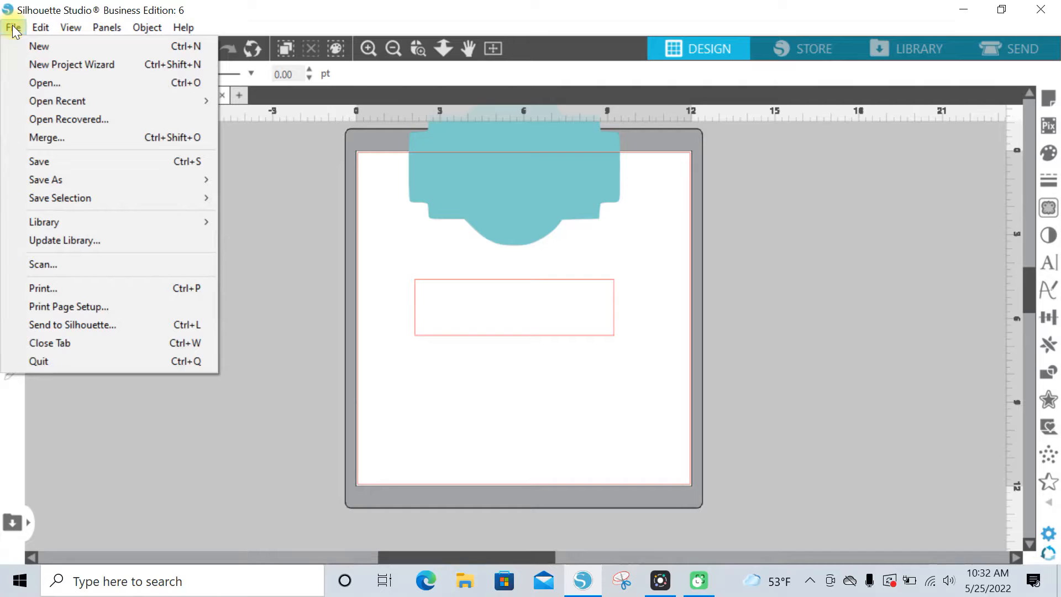
left_click(61, 137)
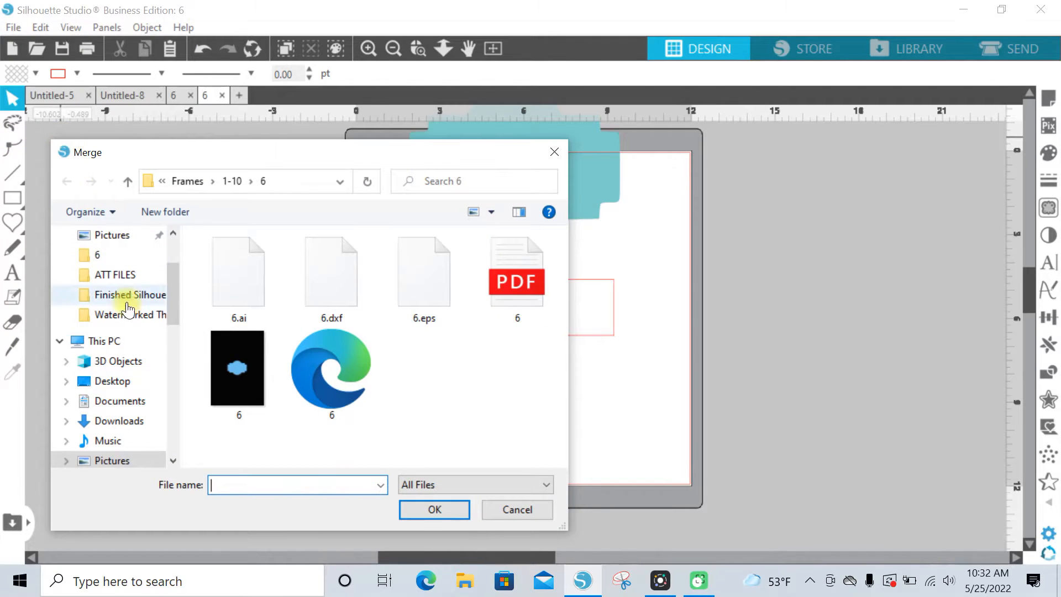
scroll(171, 346, "down", 3)
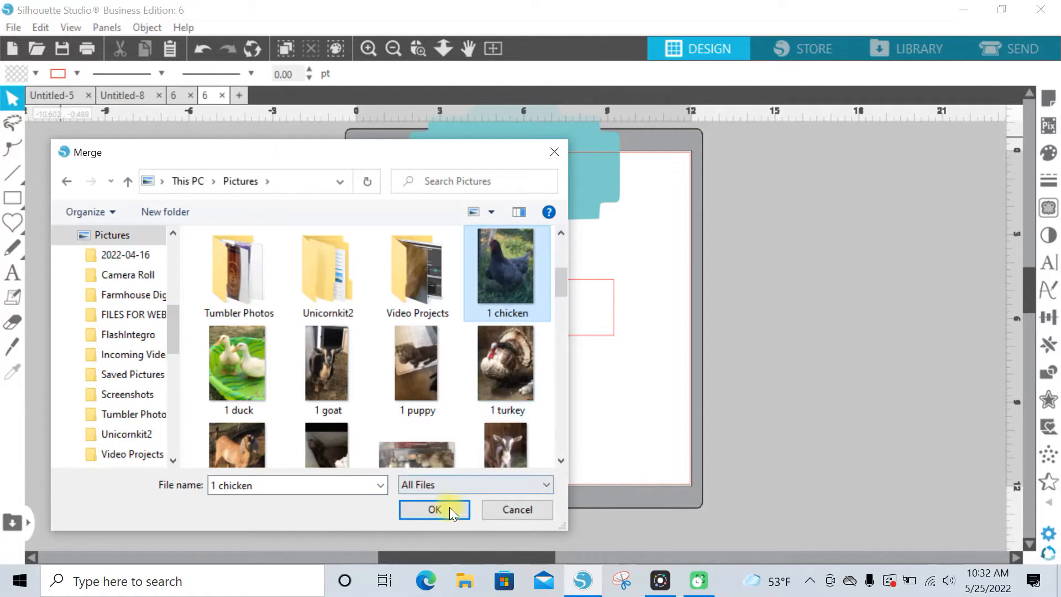
left_click(442, 509)
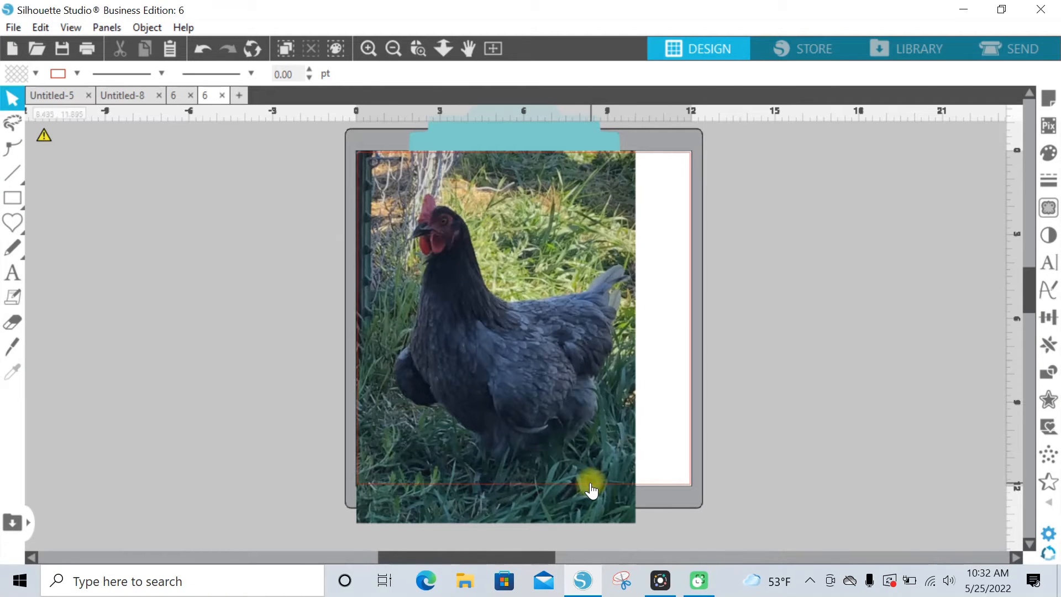
left_click_drag(590, 491, 966, 467)
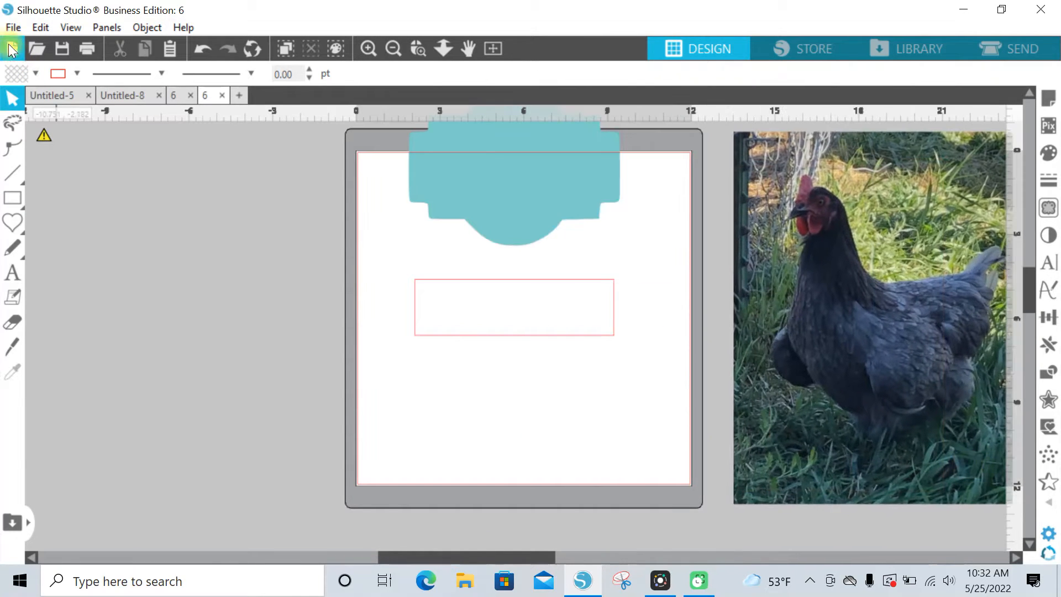
Merge the "1 duck" photo into the design and park it off the page's left side
left_click(11, 27)
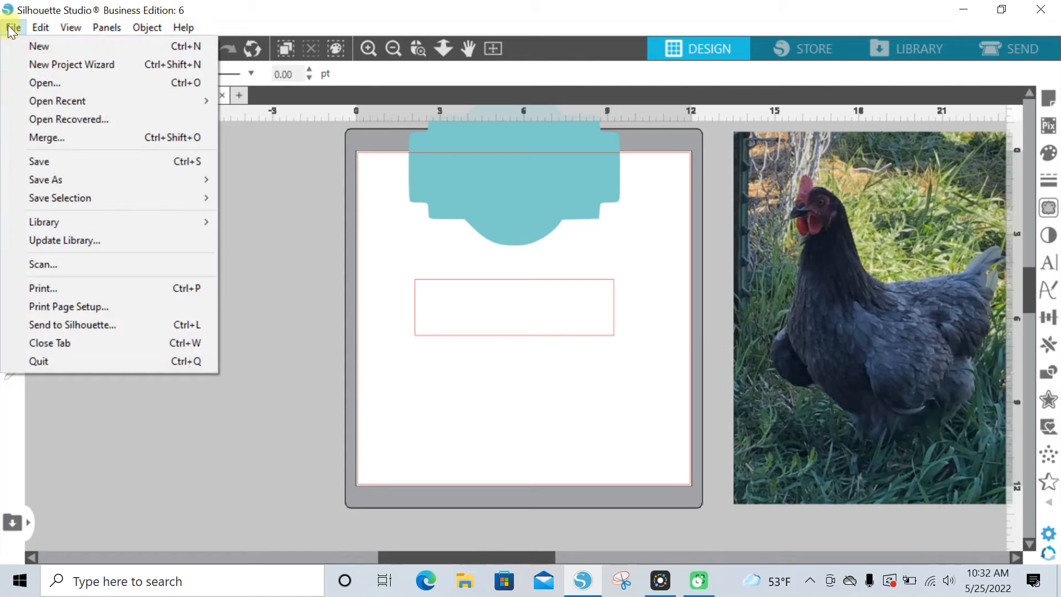
left_click(68, 135)
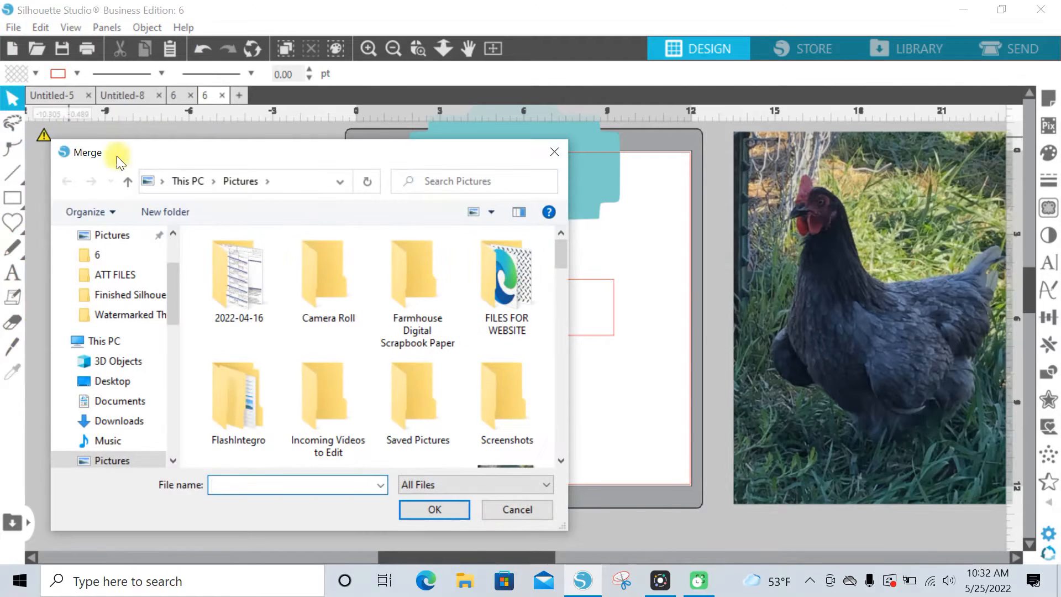
scroll(565, 423, "down", 3)
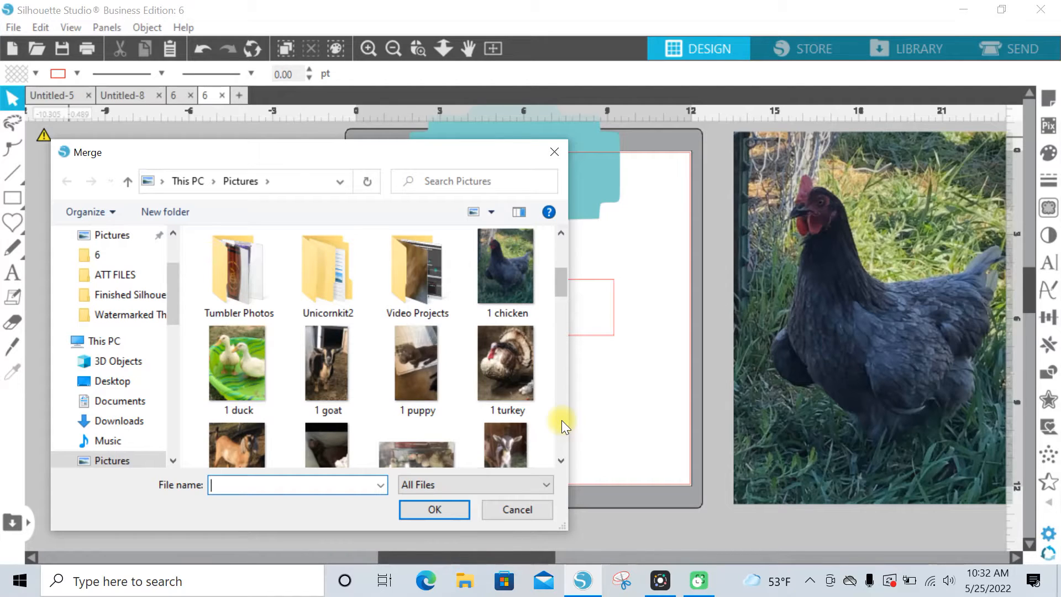
left_click(242, 359)
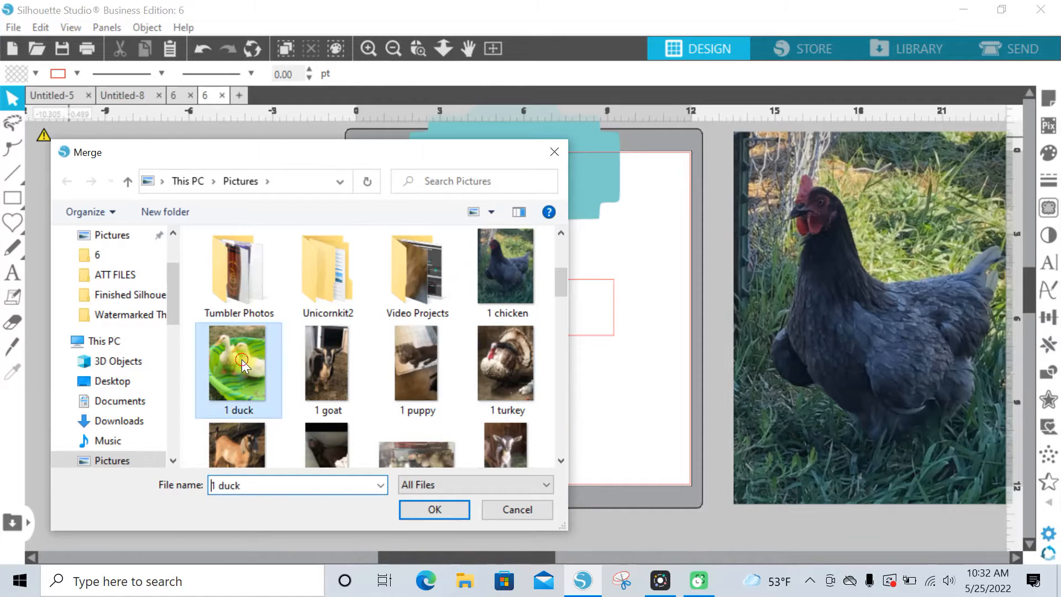
left_click(409, 507)
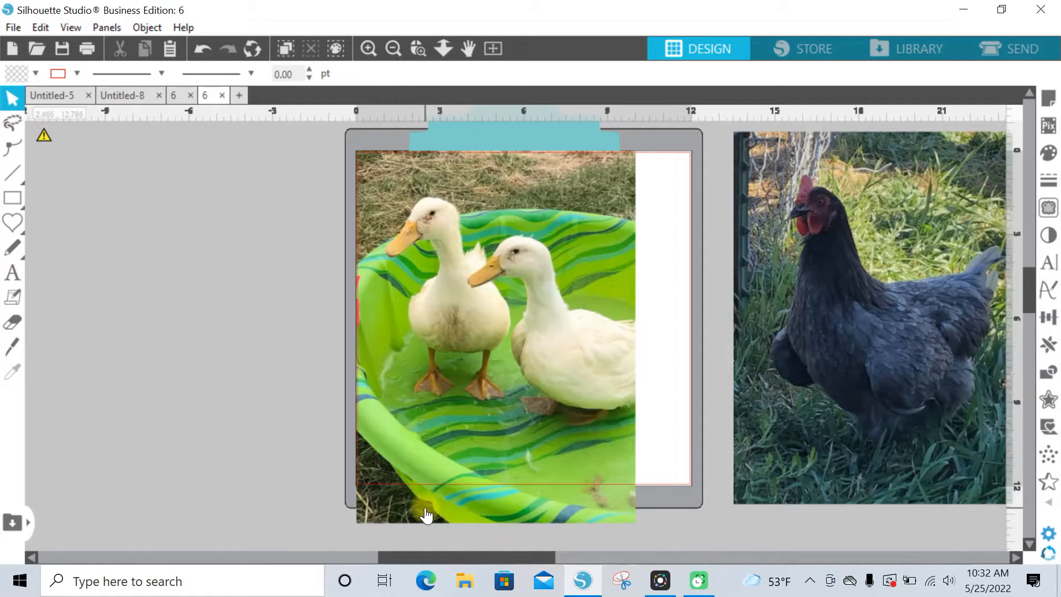
left_click_drag(599, 425, 293, 420)
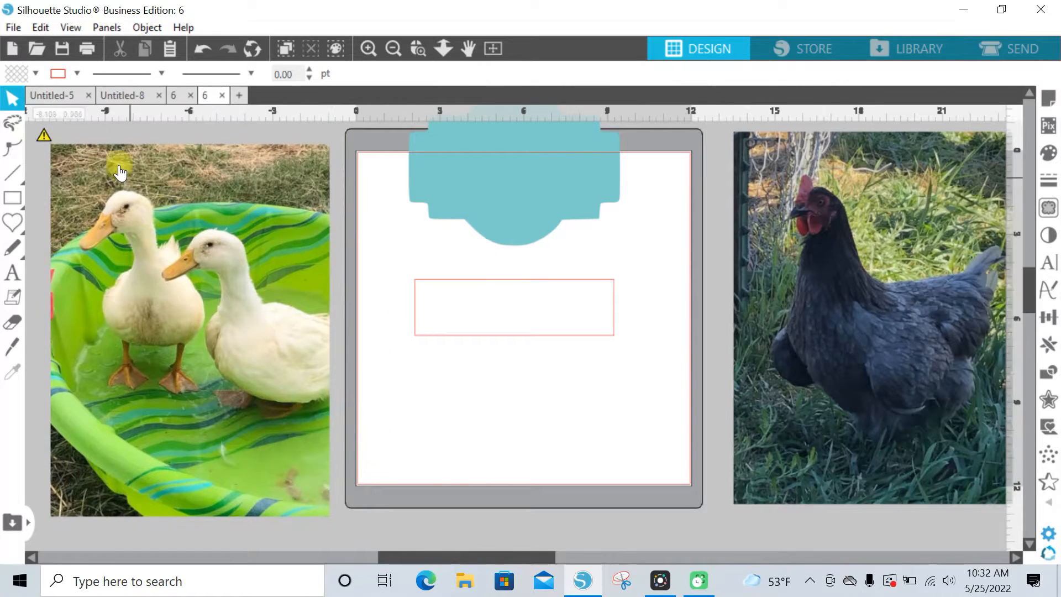
Merge the "1 goat" photo from the Pictures folder into the design
left_click(15, 28)
left_click(65, 137)
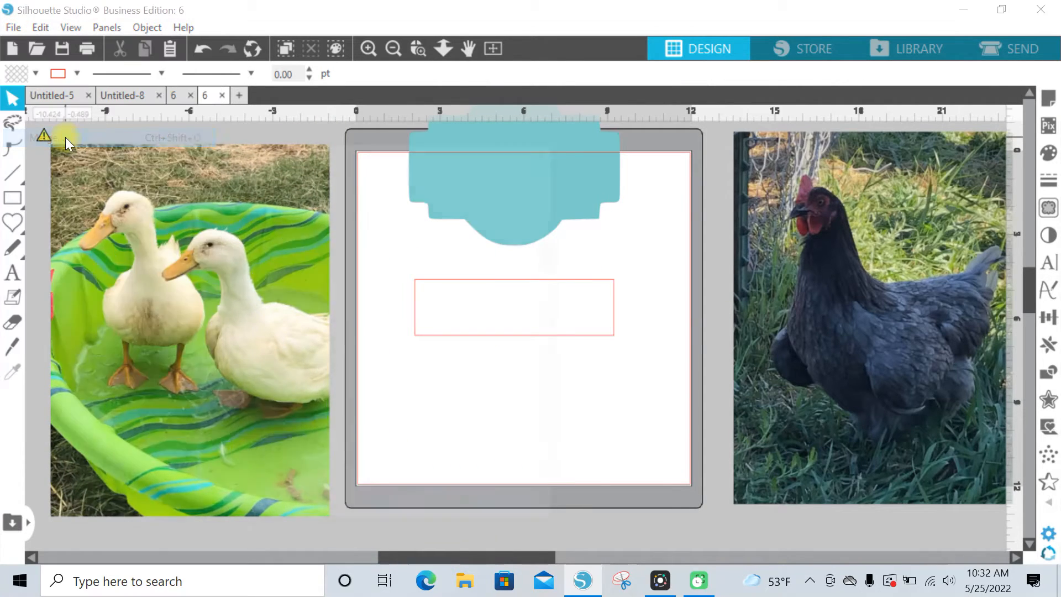
scroll(556, 390, "down", 3)
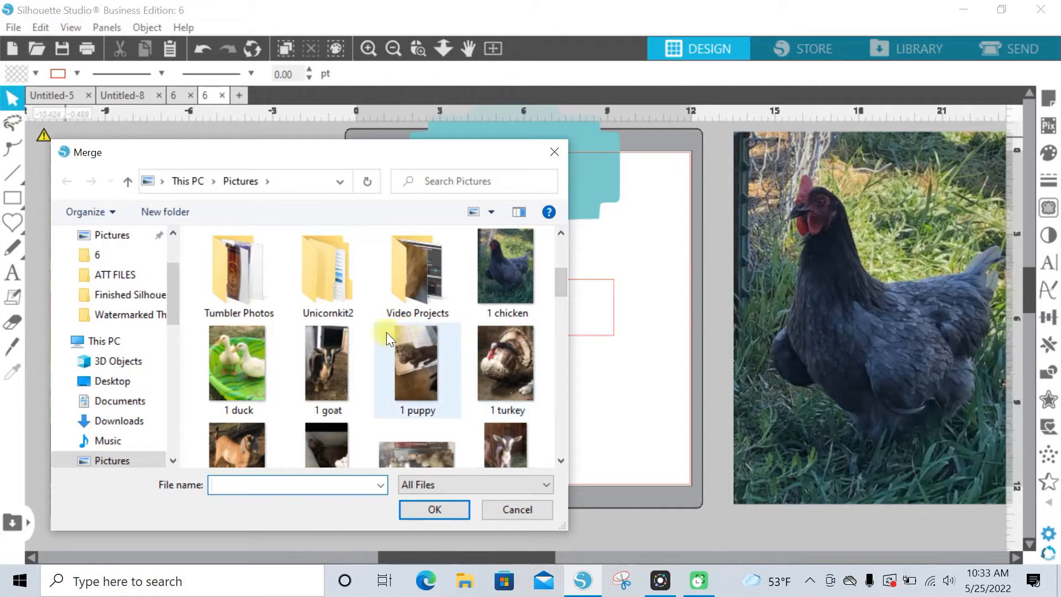
left_click(326, 364)
left_click(435, 510)
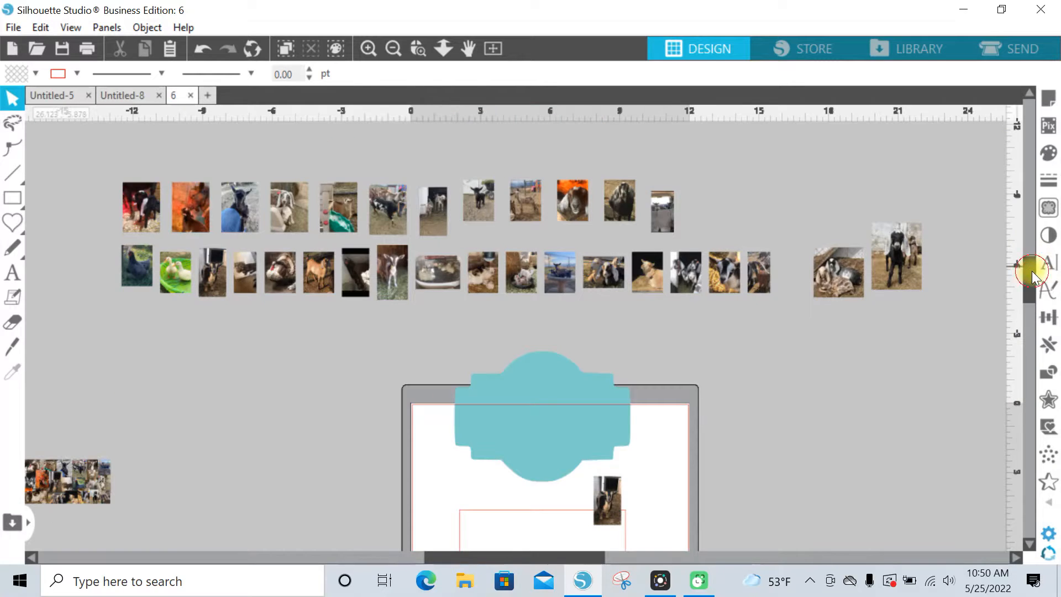
Place the single goat photo near the centre of the red rectangle as the collage's starting picture
left_click_drag(1034, 265, 1035, 303)
left_click_drag(603, 373, 543, 405)
left_click(367, 49)
left_click(368, 50)
left_click_drag(617, 485, 583, 475)
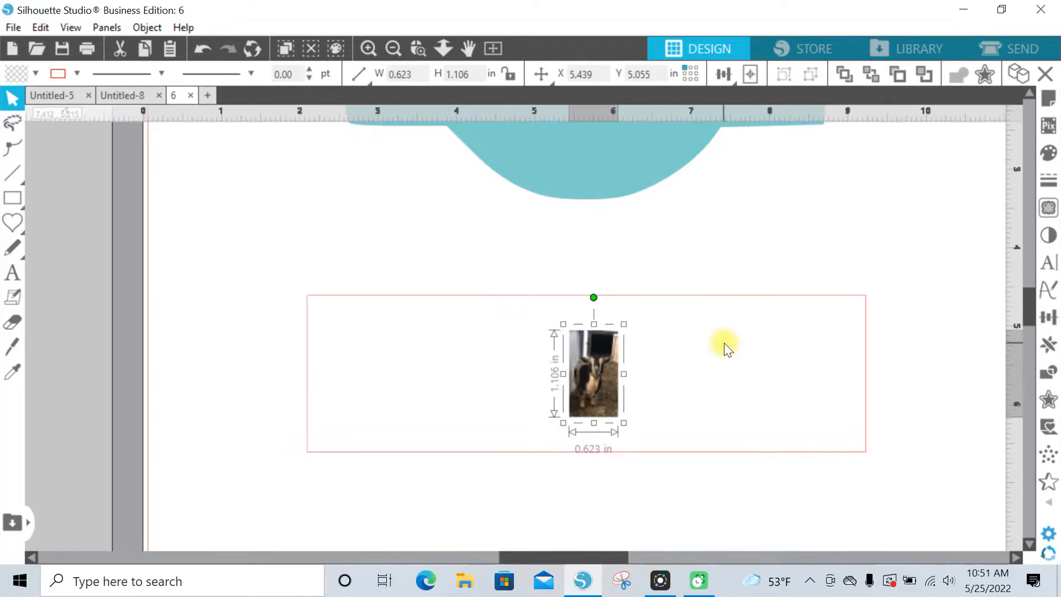
left_click(724, 344)
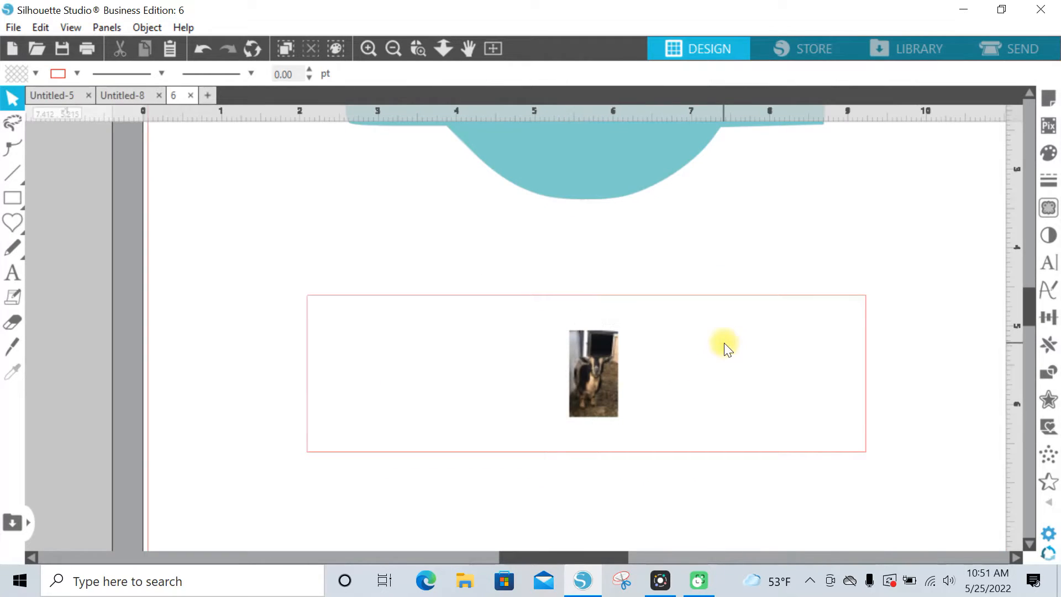
Bring the puppy photo from the photo rows into the rectangle and place it against the goat photo's right edge
left_click(393, 50)
left_click_drag(105, 324, 703, 494)
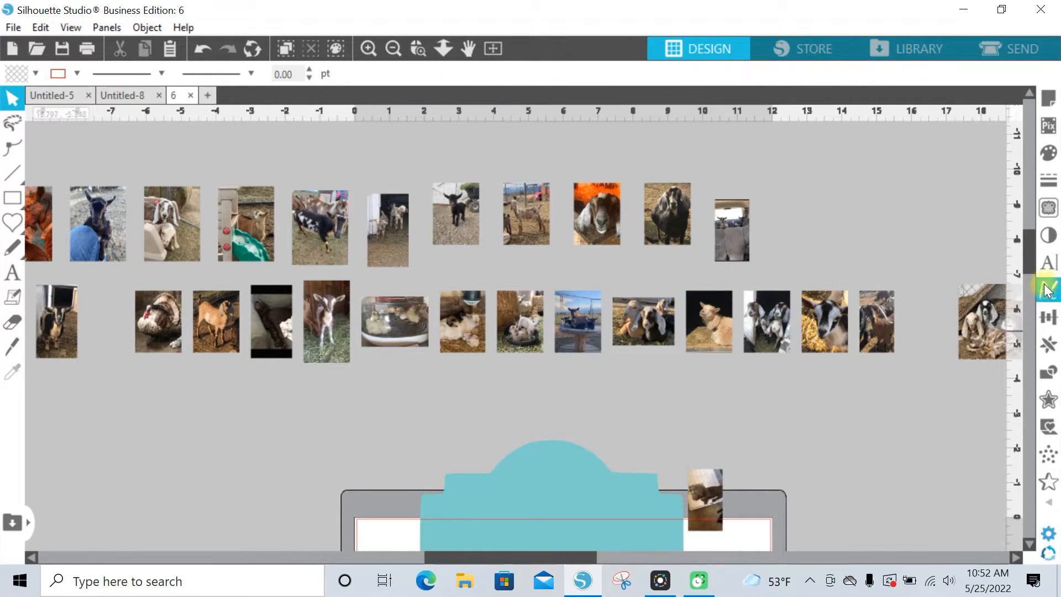
left_click_drag(1032, 245, 1037, 301)
left_click_drag(705, 160, 684, 275)
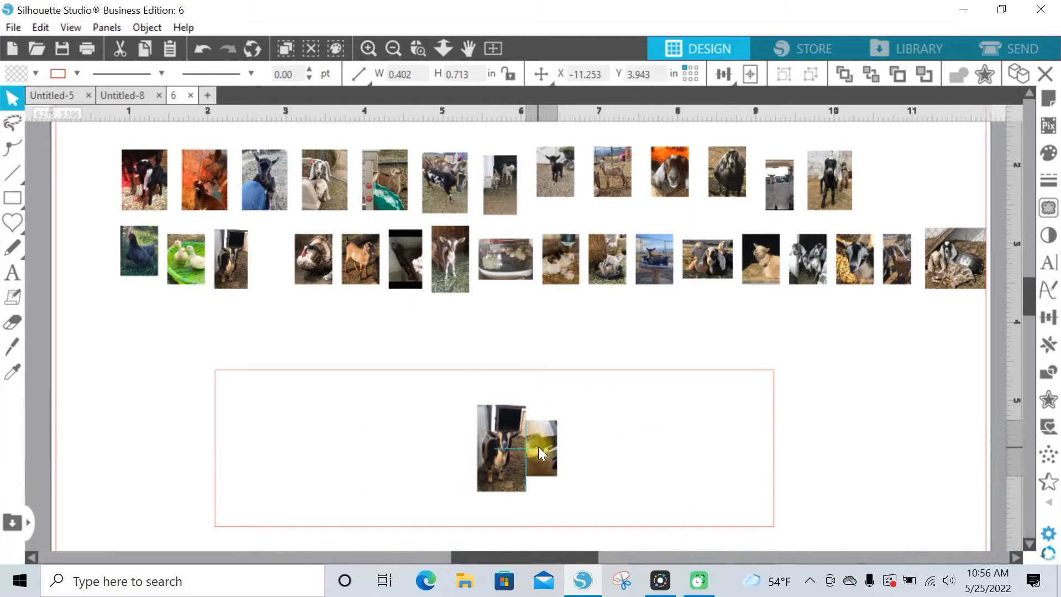
left_click_drag(539, 447, 538, 449)
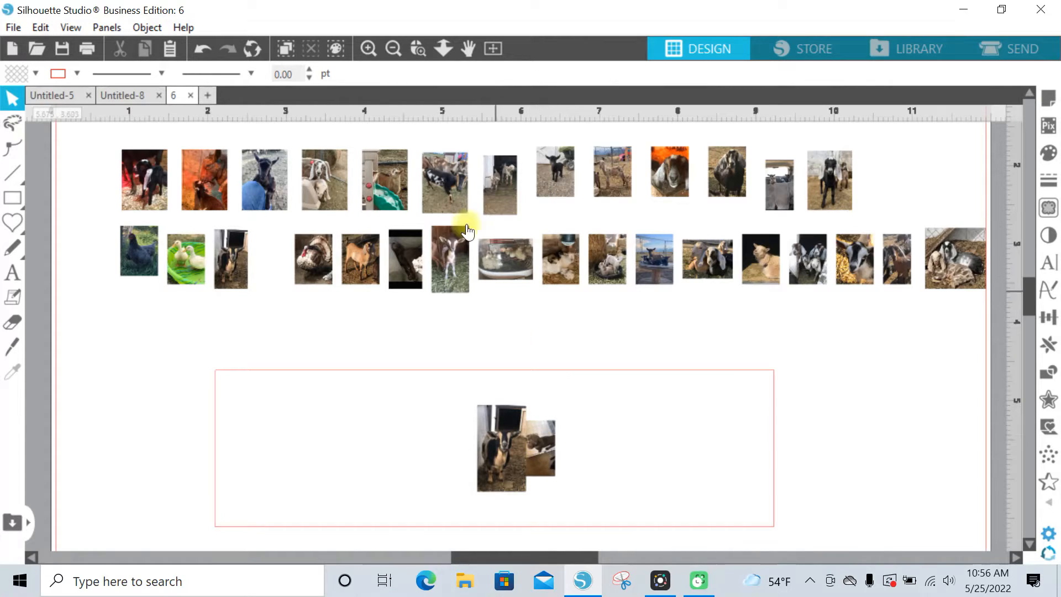
Move the photo of the dark goat kid beside blue jeans to the rectangle's top edge, above the puppy photo
left_click_drag(293, 185, 584, 360)
left_click(366, 48)
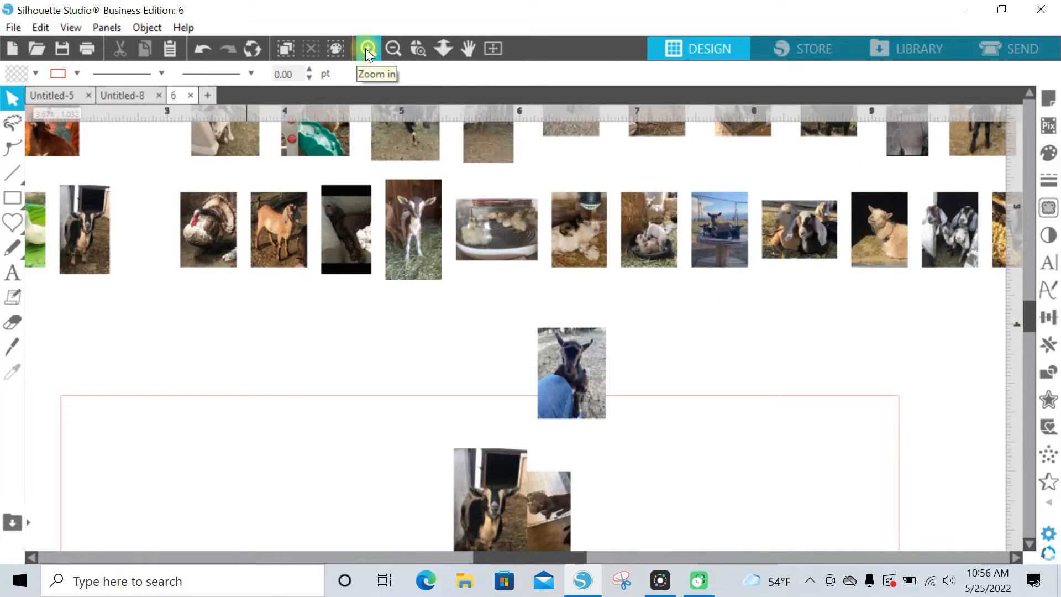
left_click(366, 48)
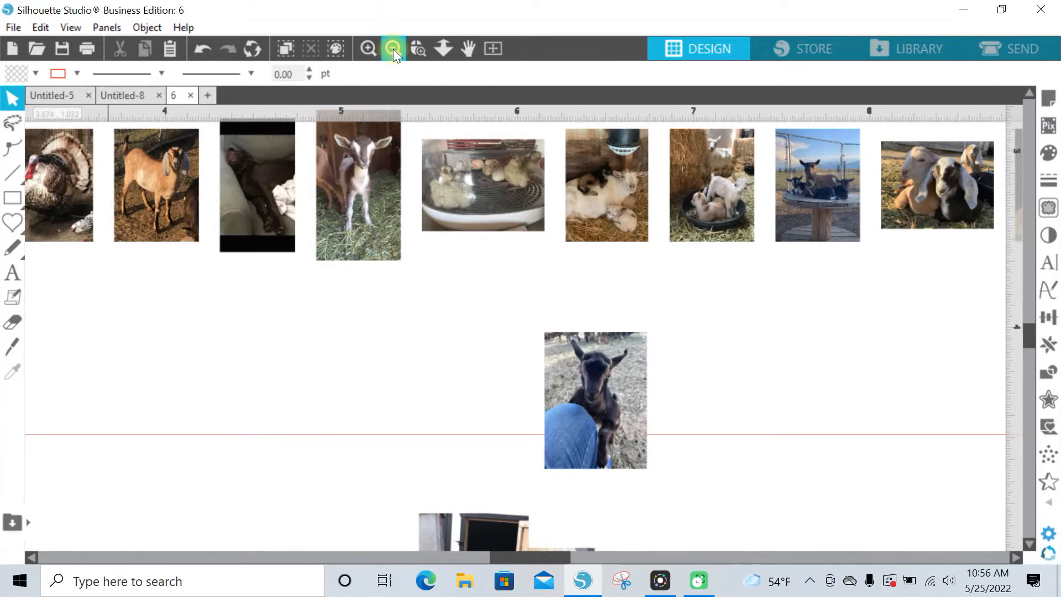
left_click(392, 48)
left_click(393, 49)
left_click_drag(572, 344, 555, 382)
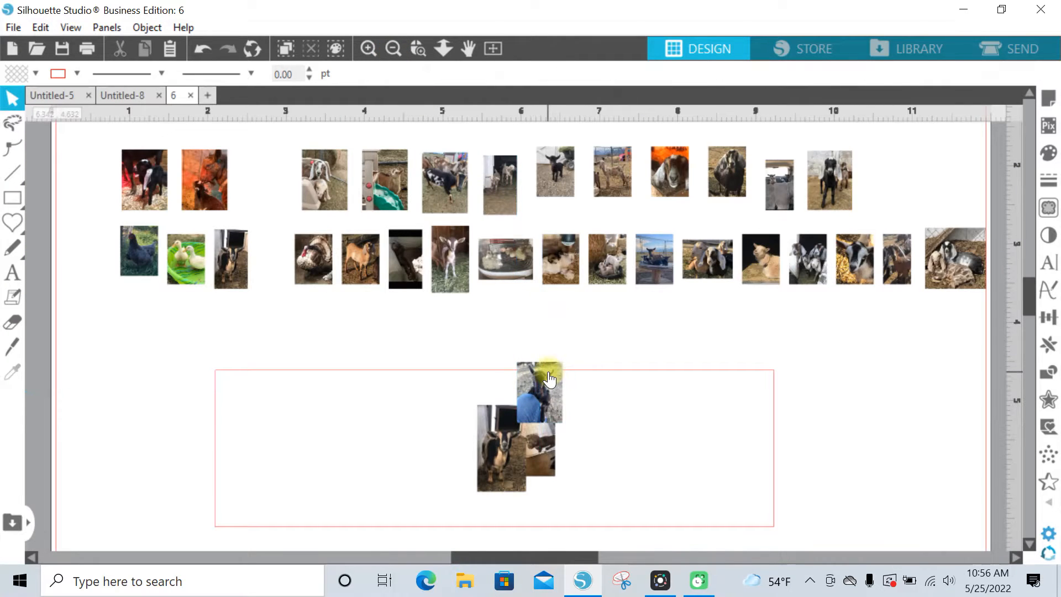
Send the blue-jeans goat kid photo to the back and tuck it behind the goat and puppy photos, below the rectangle's top edge
right_click(548, 378)
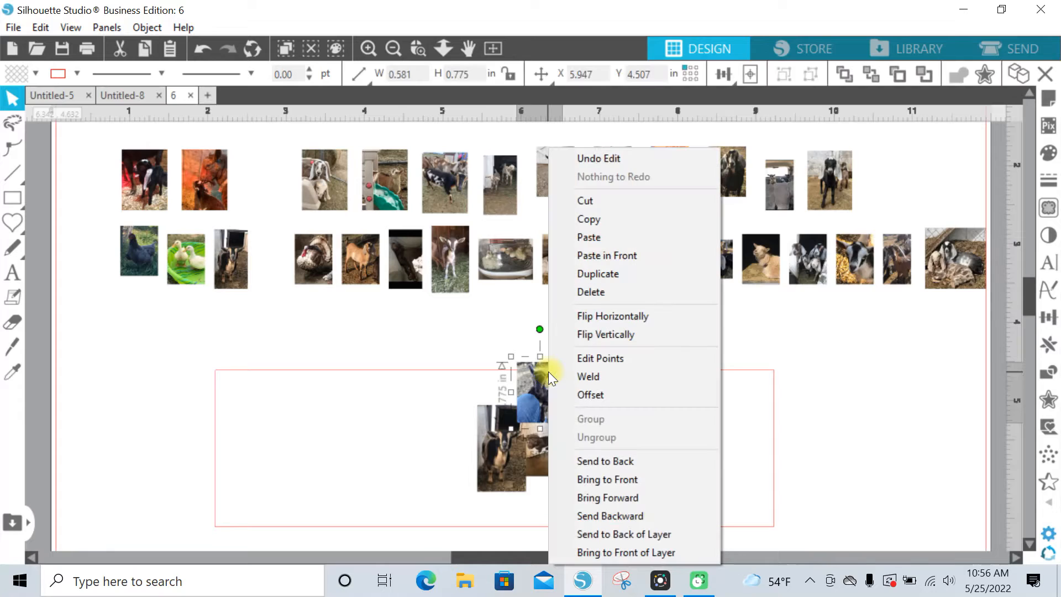
left_click(601, 470)
left_click_drag(554, 383, 544, 395)
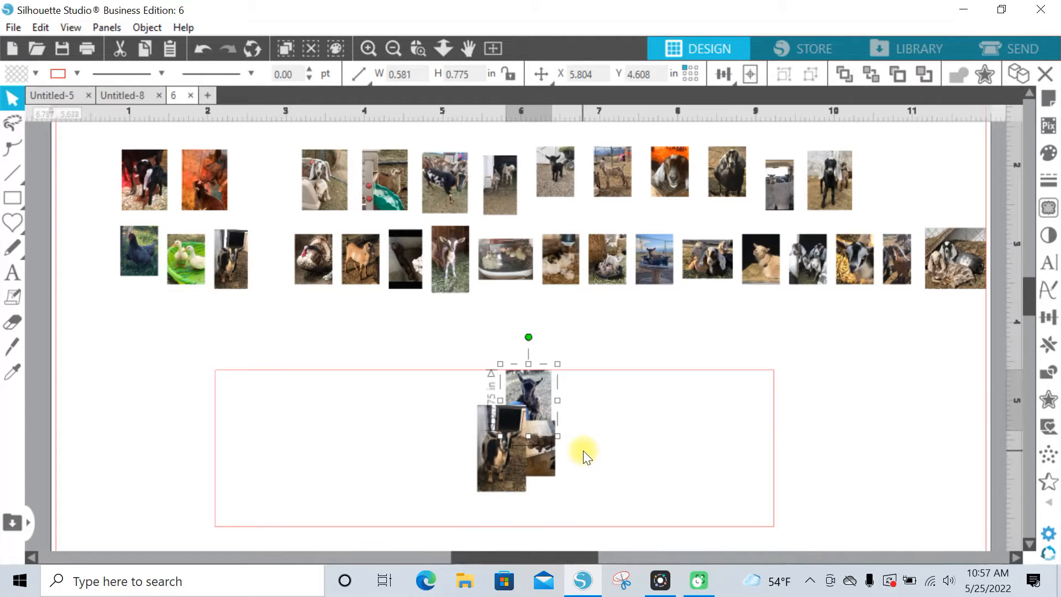
left_click(548, 459)
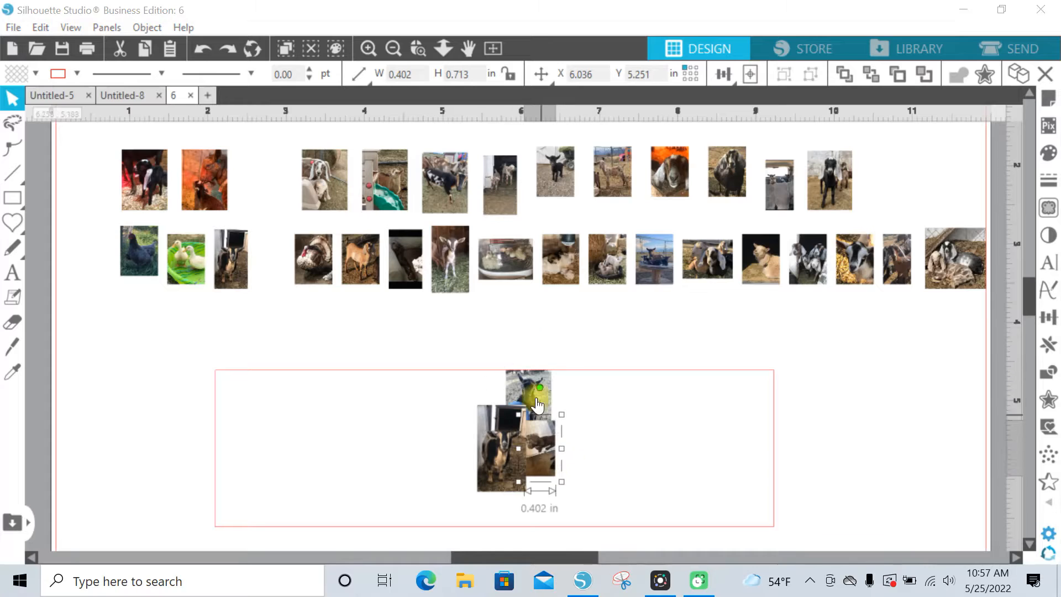
Tuck the brown goat photo with the green cloth behind the collage at the rectangle's top edge, and place the orange-lit goat photo on its left side
left_click_drag(398, 196, 488, 384)
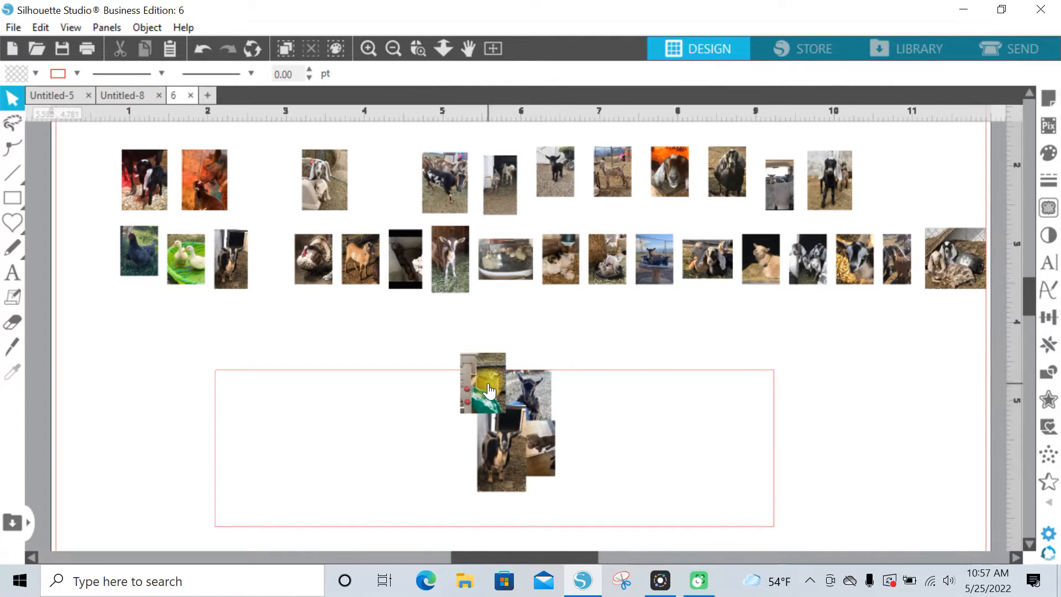
right_click(488, 388)
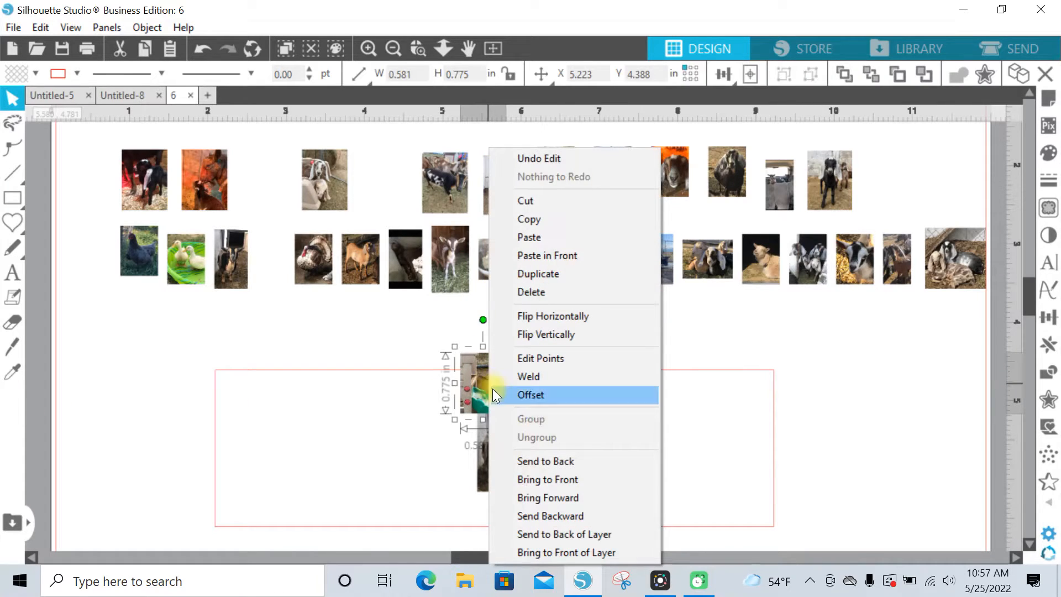
left_click(540, 461)
left_click_drag(471, 389, 473, 387)
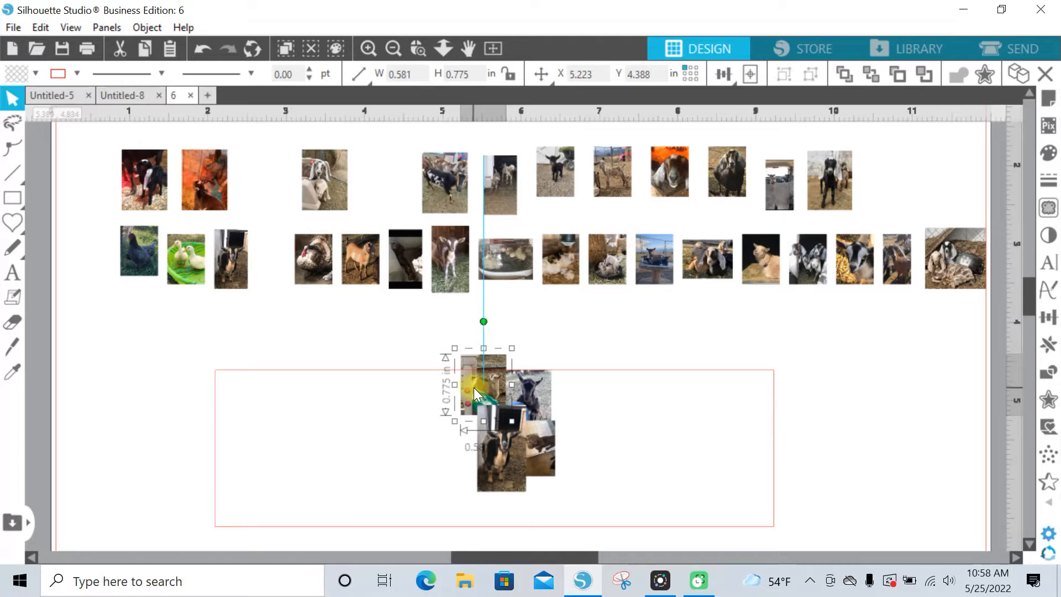
left_click_drag(473, 387, 475, 393)
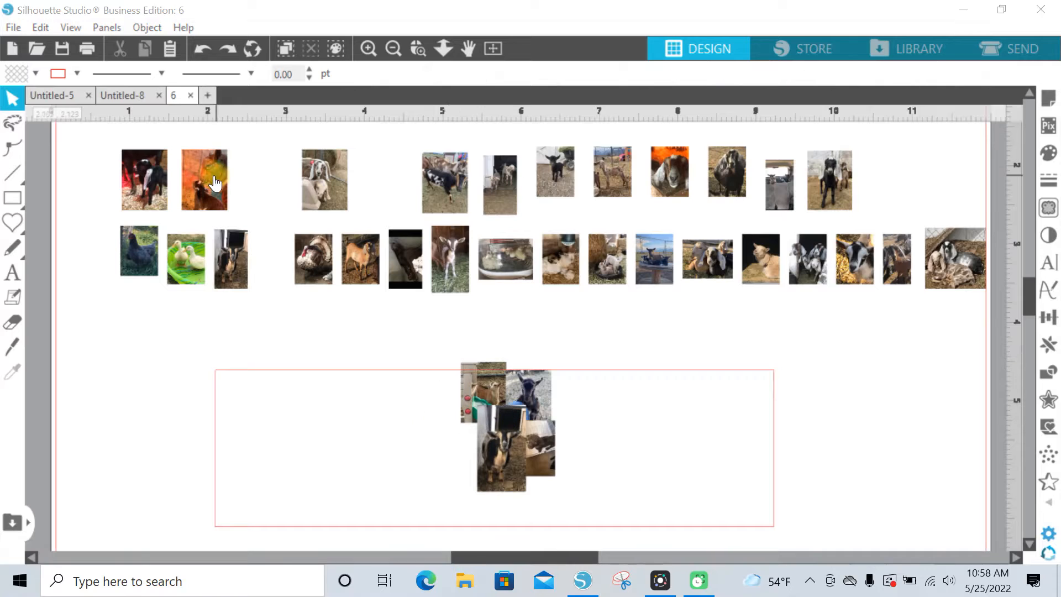
left_click_drag(215, 183, 467, 419)
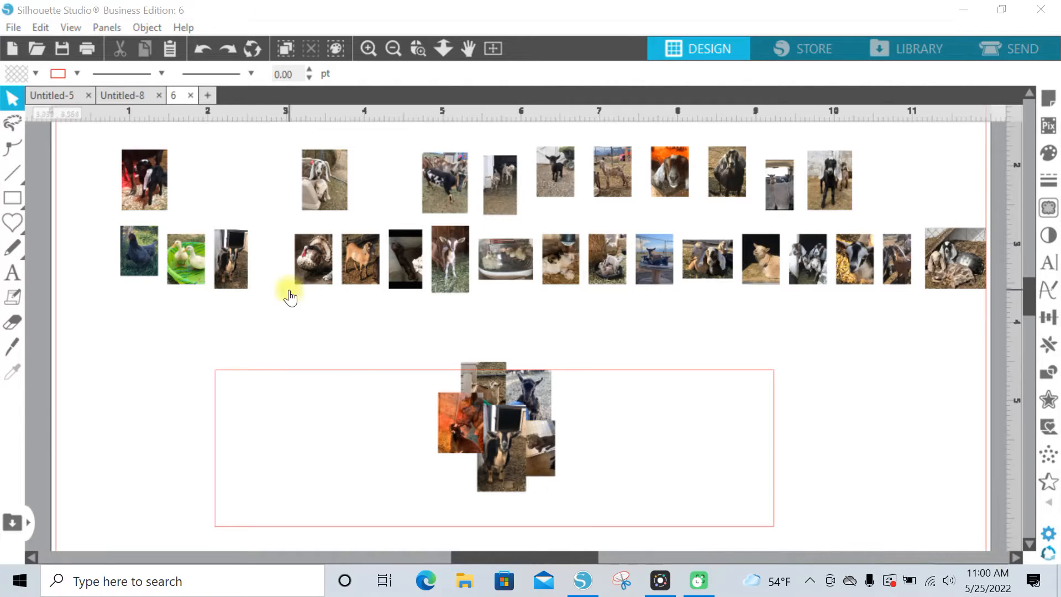
Place the black hen photo against the puppy photo's right side and send the black-and-white goat photo to the back, tucked above the hen
left_click_drag(138, 252, 572, 439)
left_click_drag(445, 182, 577, 388)
right_click(582, 389)
left_click(639, 460)
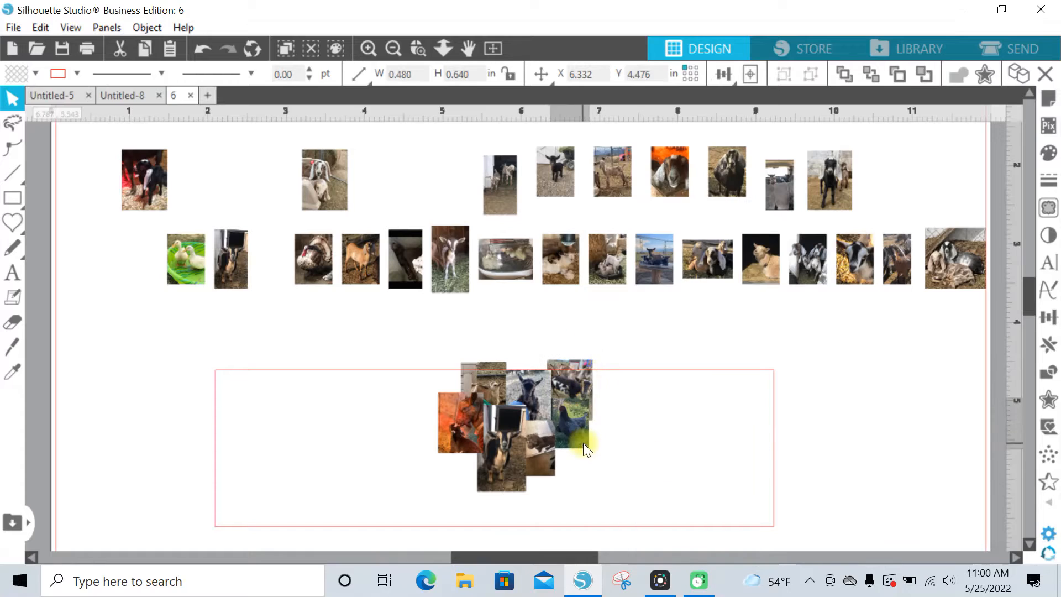
left_click(589, 466)
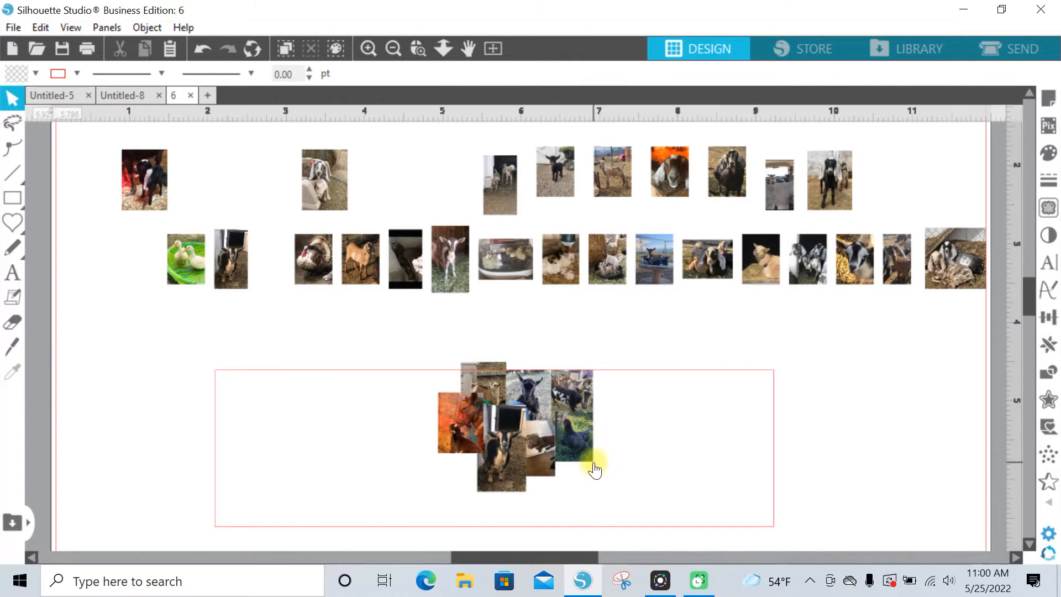
Place the photo of the white floppy-eared goat directly below the hen photo, enlarged to about 0.69 by 0.91 in
left_click_drag(322, 178, 609, 541)
right_click(575, 482)
left_click(631, 379)
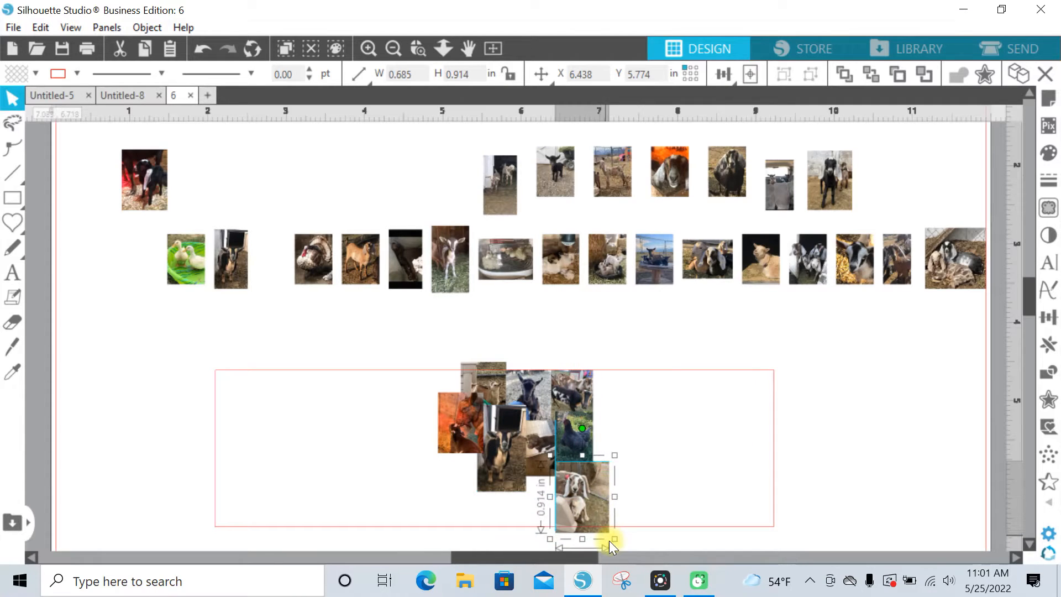
Add the tan kid photo and the photo of the goat in yellow straw to the lower right side of the collage
left_click_drag(761, 260, 653, 437)
left_click_drag(658, 435, 666, 425)
left_click_drag(644, 453, 624, 468)
left_click(858, 268)
left_click_drag(858, 268, 631, 521)
left_click(609, 449)
left_click(719, 450)
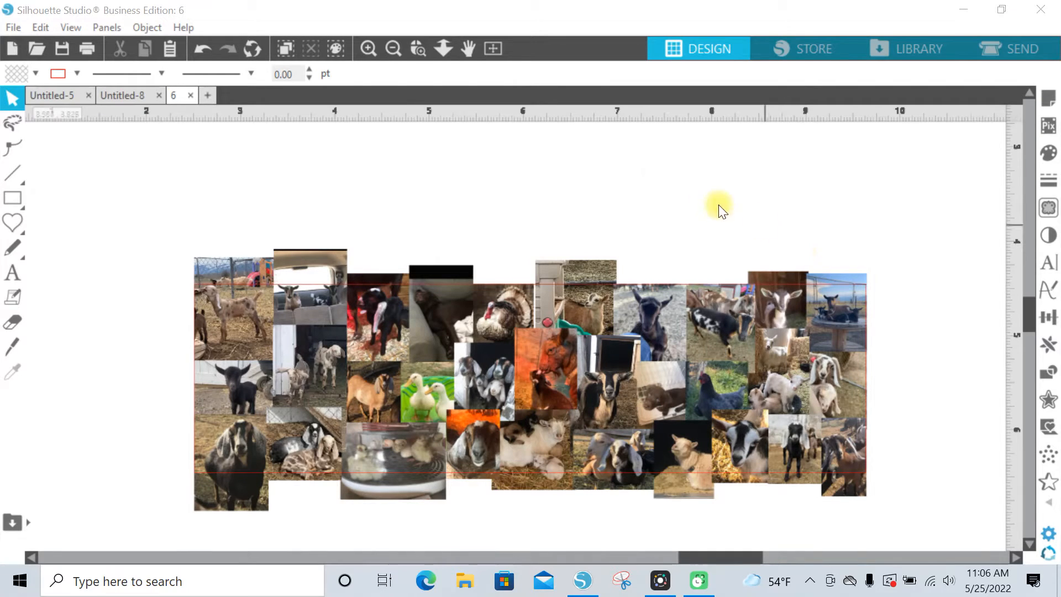
Cut straight across all the collage photos along the rectangle's top edge with the Knife in straight outline mode
left_click(264, 329)
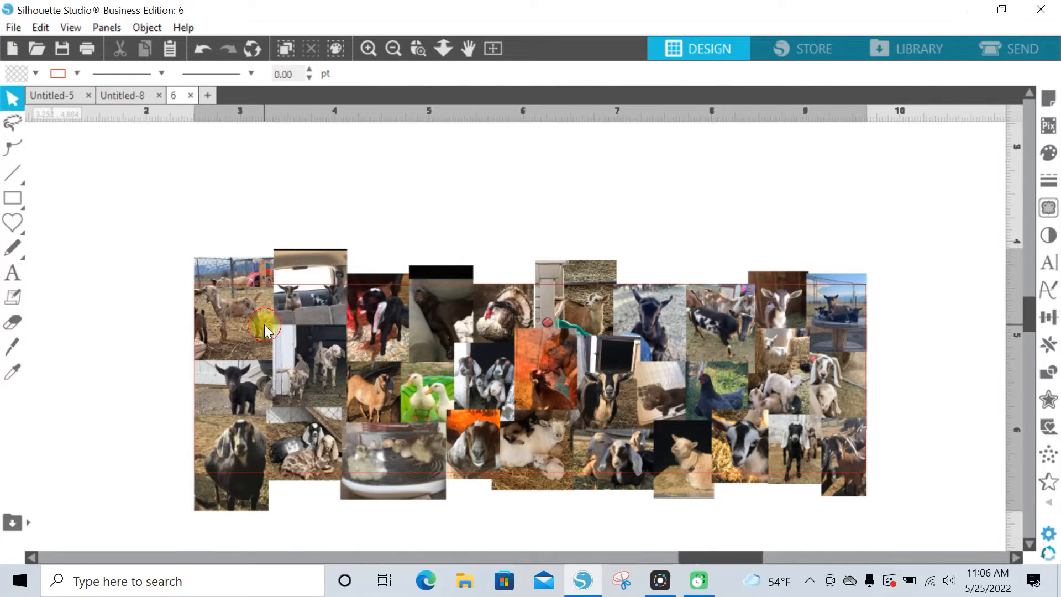
left_click(114, 199)
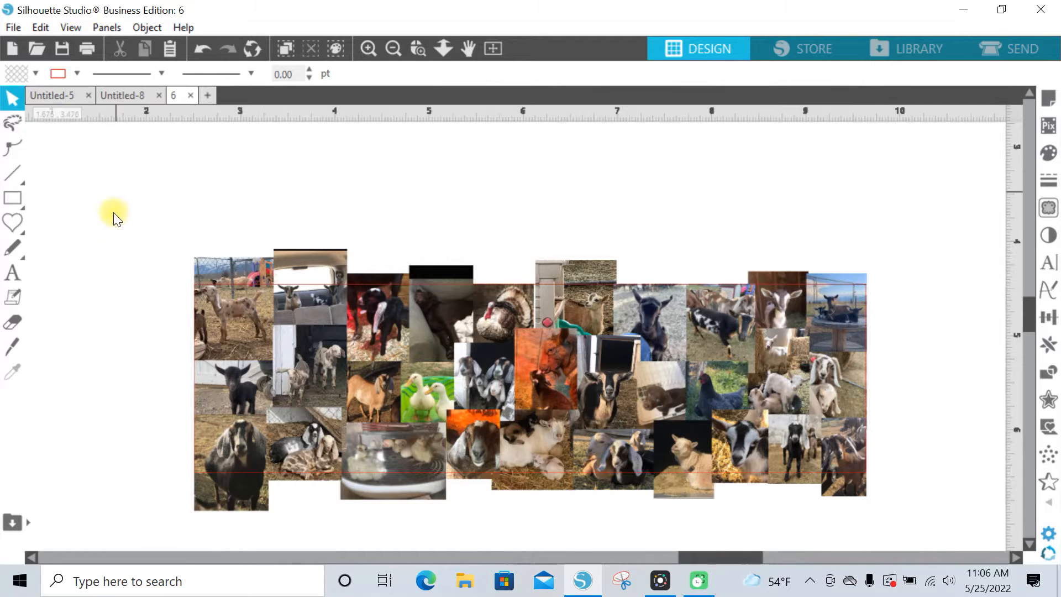
left_click(12, 348)
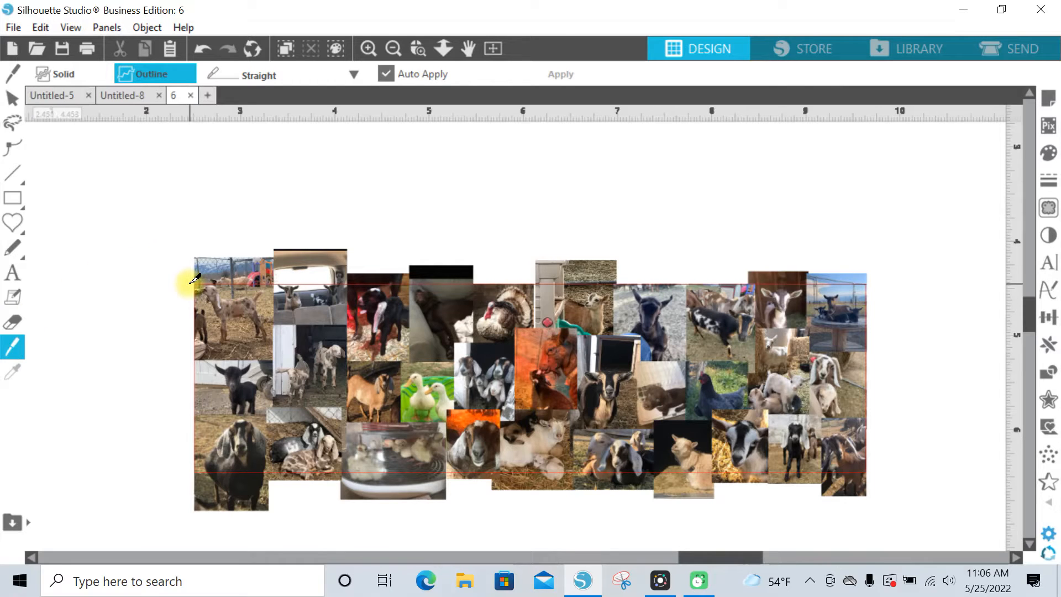
scroll(193, 284, "up", 1)
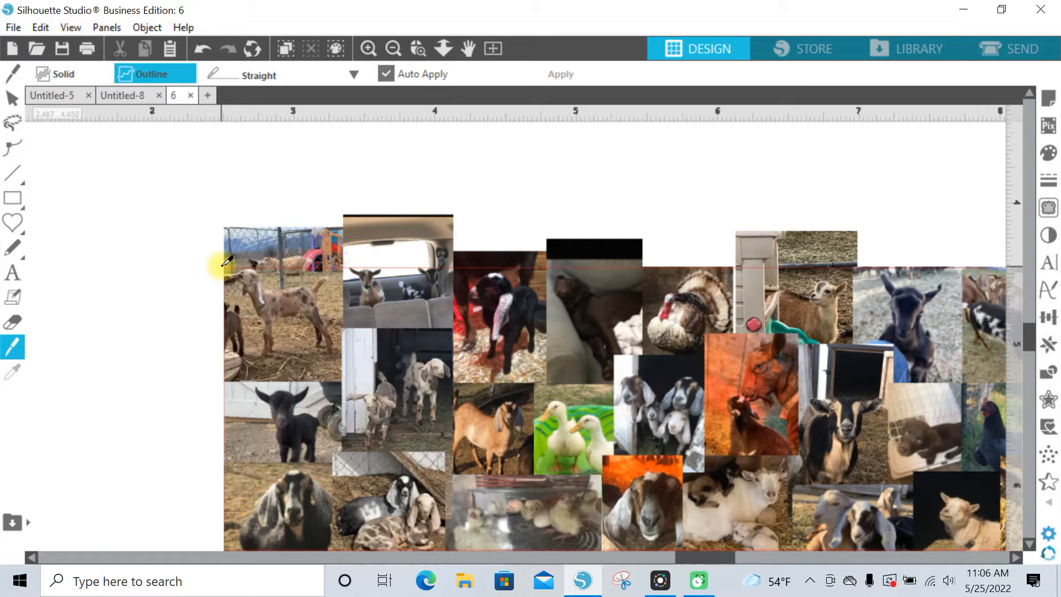
left_click_drag(221, 266, 892, 282)
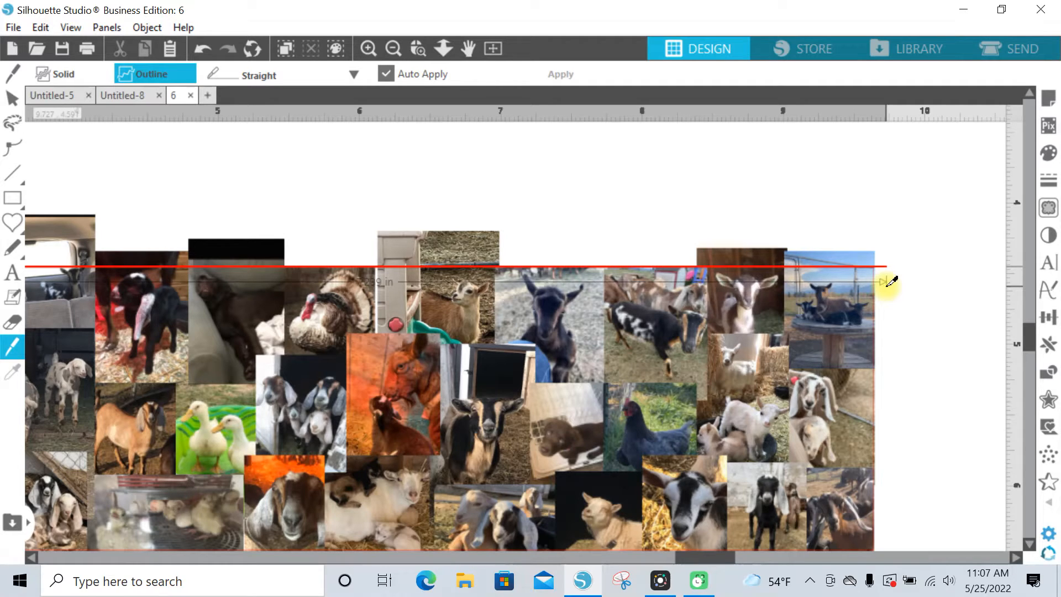
left_click_drag(890, 283, 890, 283)
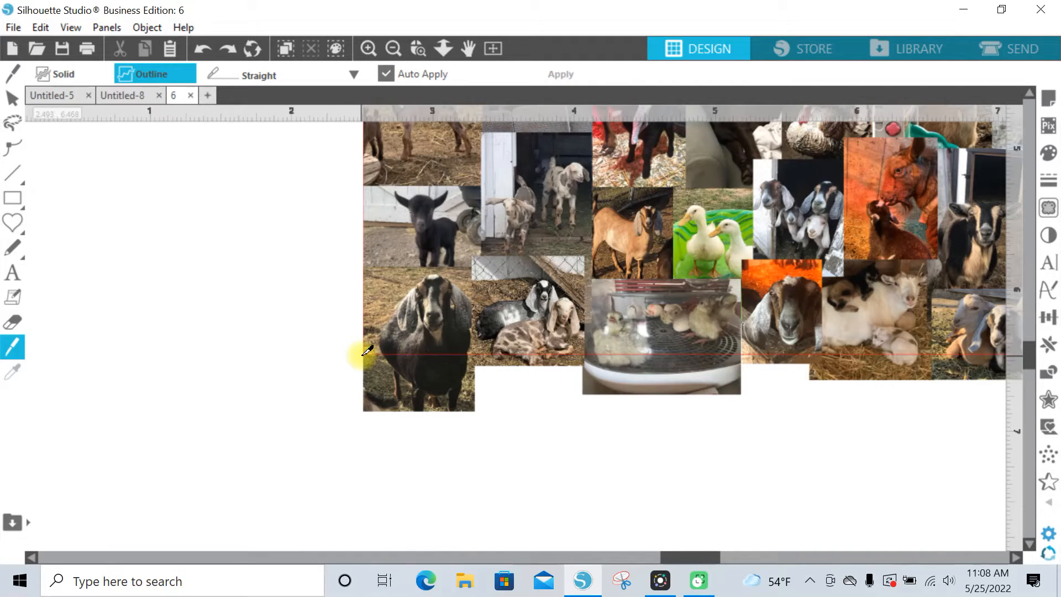
Cut straight across all the collage photos along the rectangle's bottom edge with the Knife
left_click_drag(362, 356, 880, 383)
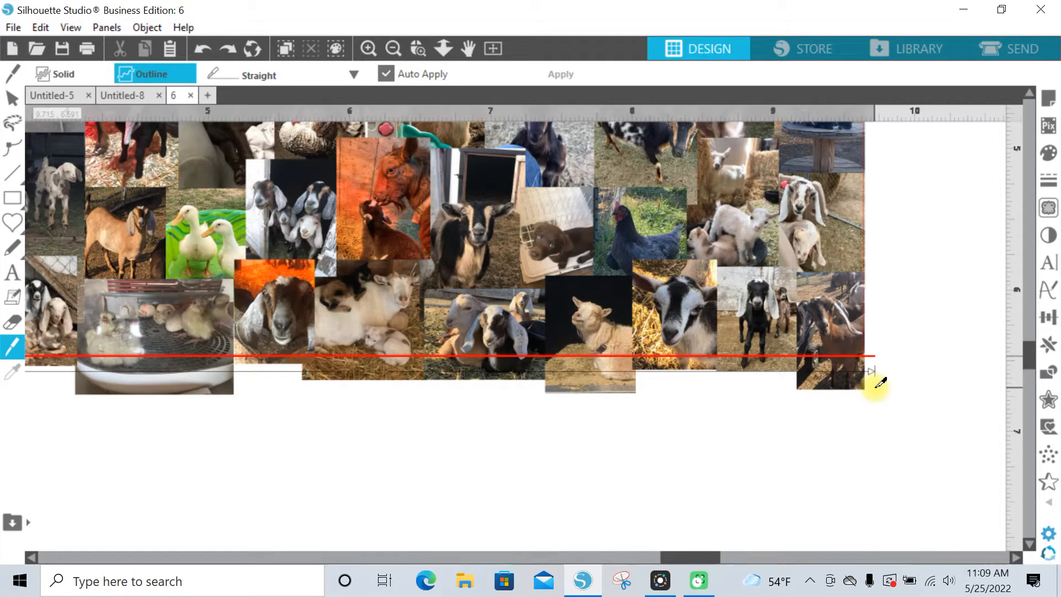
left_click_drag(881, 382, 890, 360)
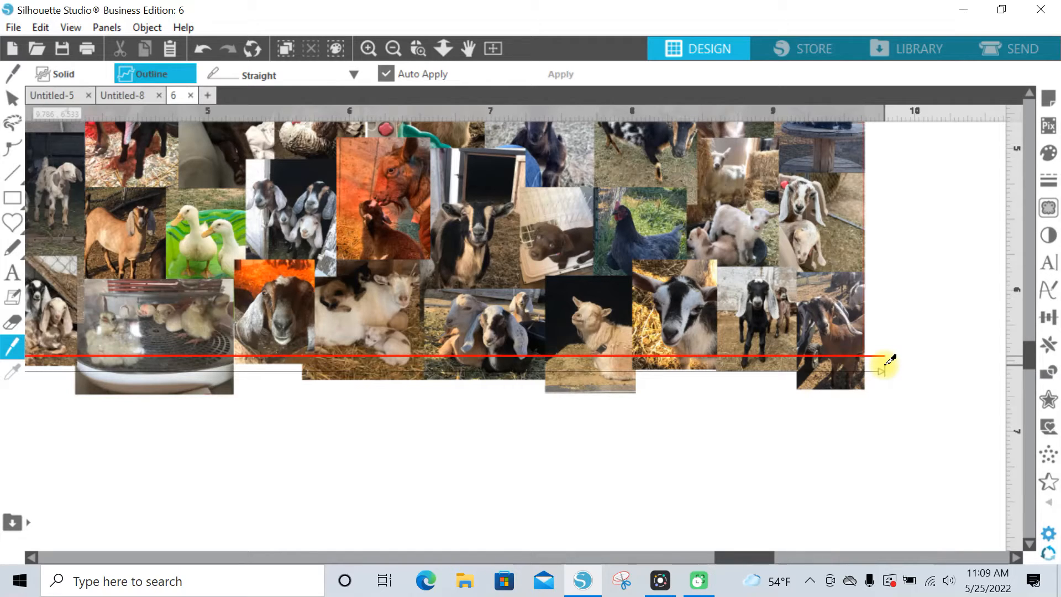
left_click_drag(891, 360, 890, 360)
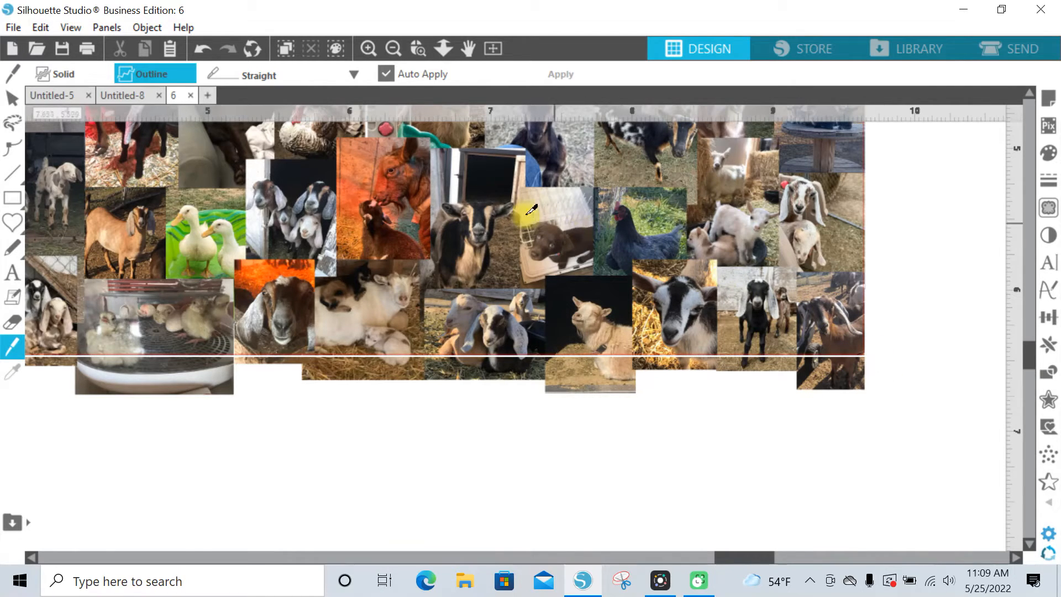
Delete all the cut photo pieces that stick out below the rectangle's bottom edge, including the two narrow strips
left_click(12, 99)
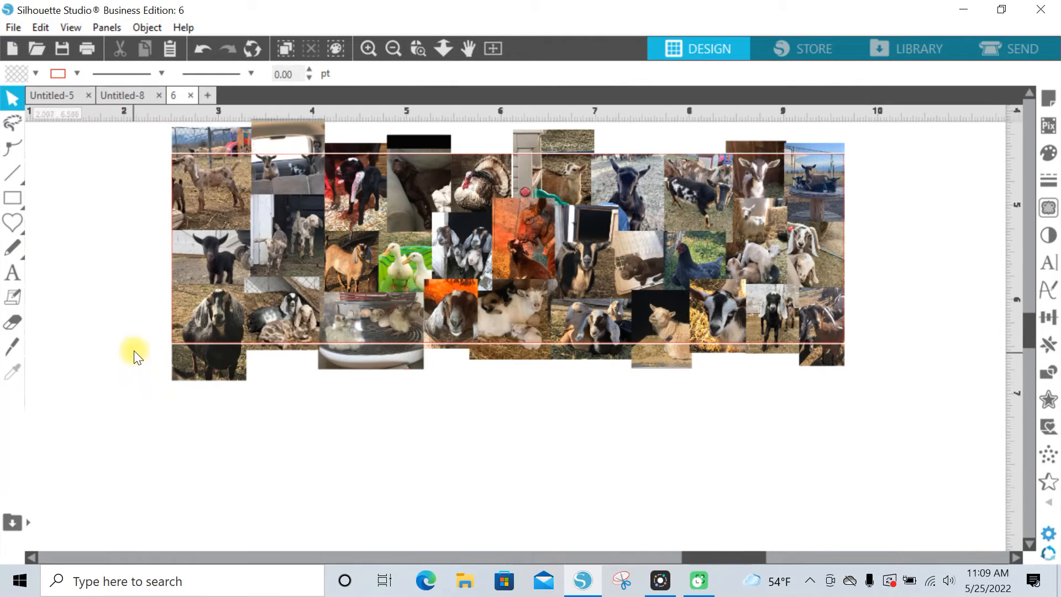
left_click(180, 355)
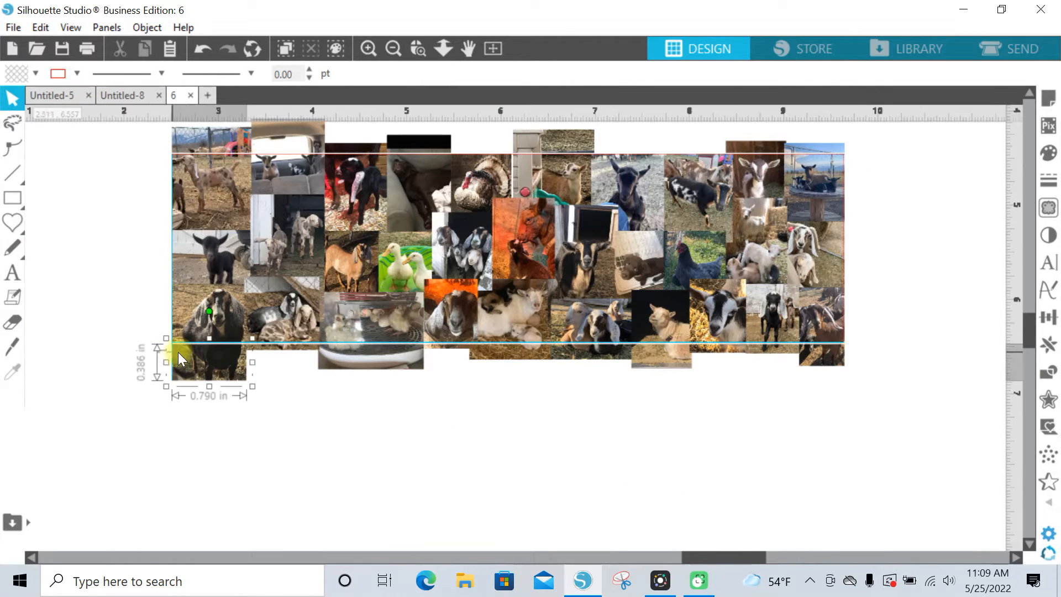
left_click_drag(216, 362, 877, 383)
key("Delete")
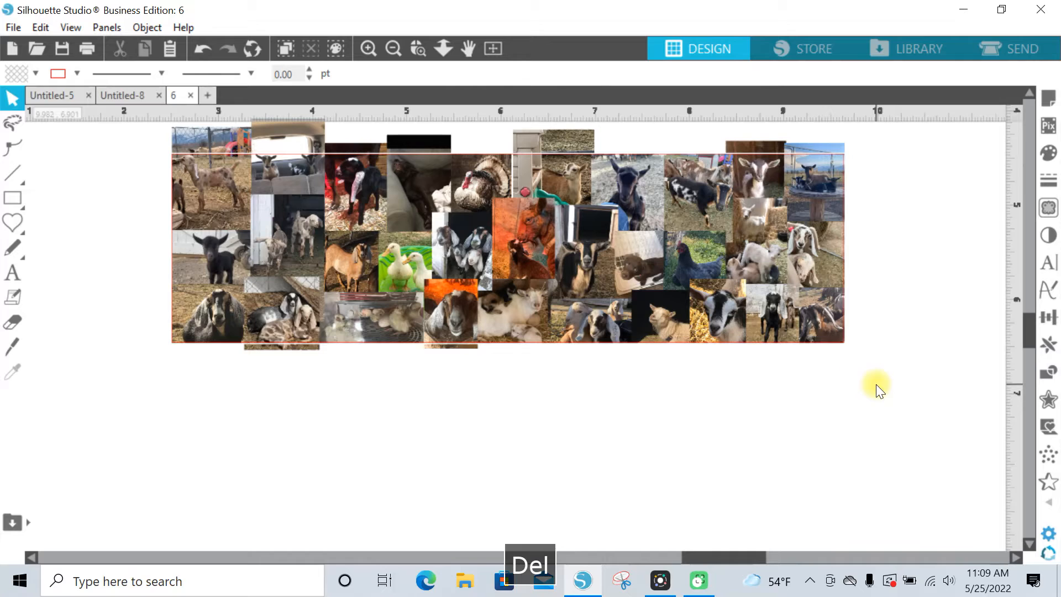
left_click(307, 350)
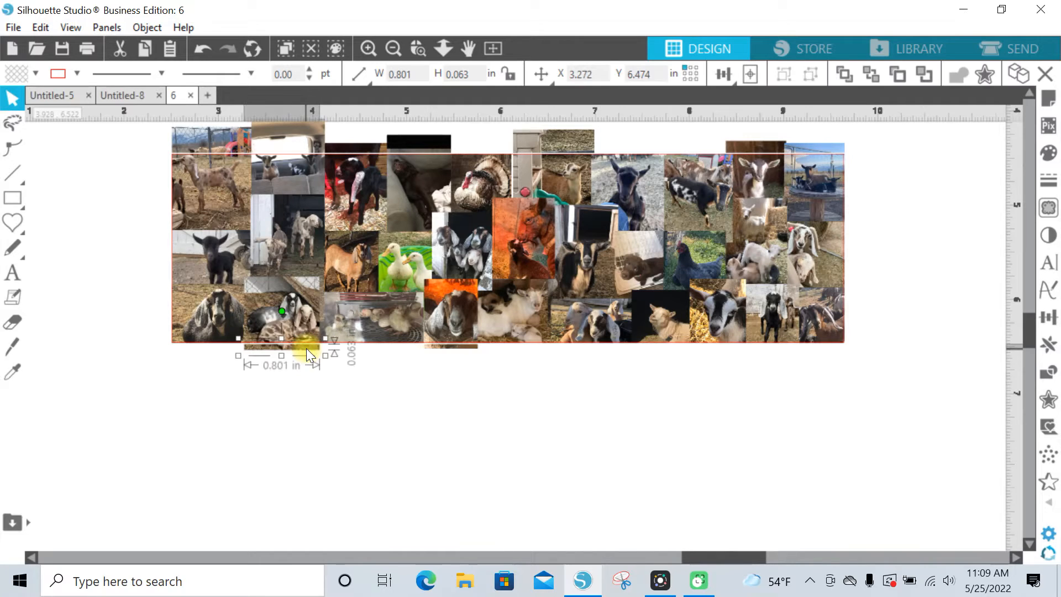
left_click(451, 348, "shift")
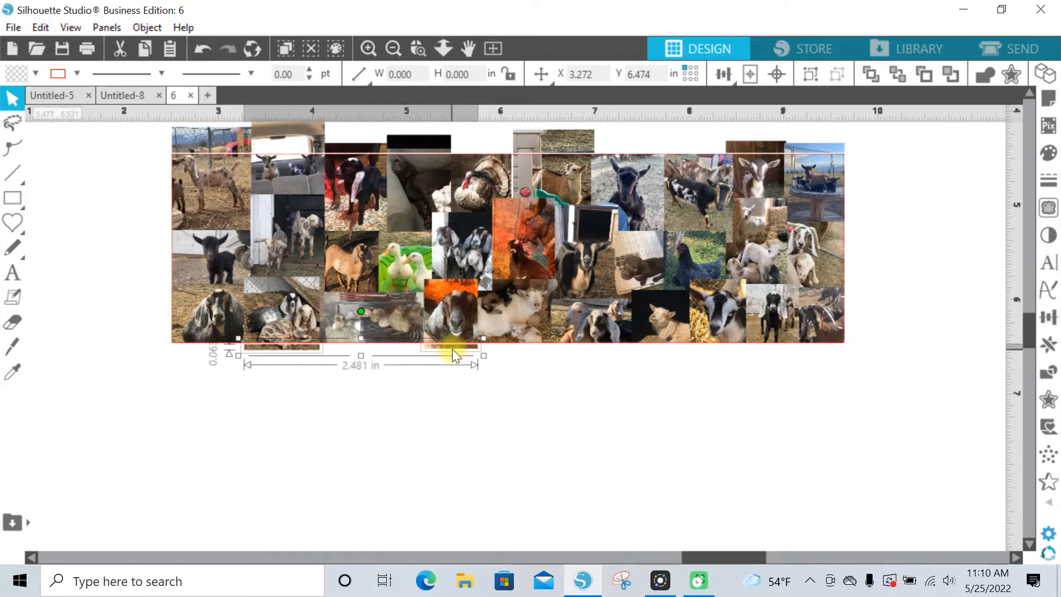
key("Delete")
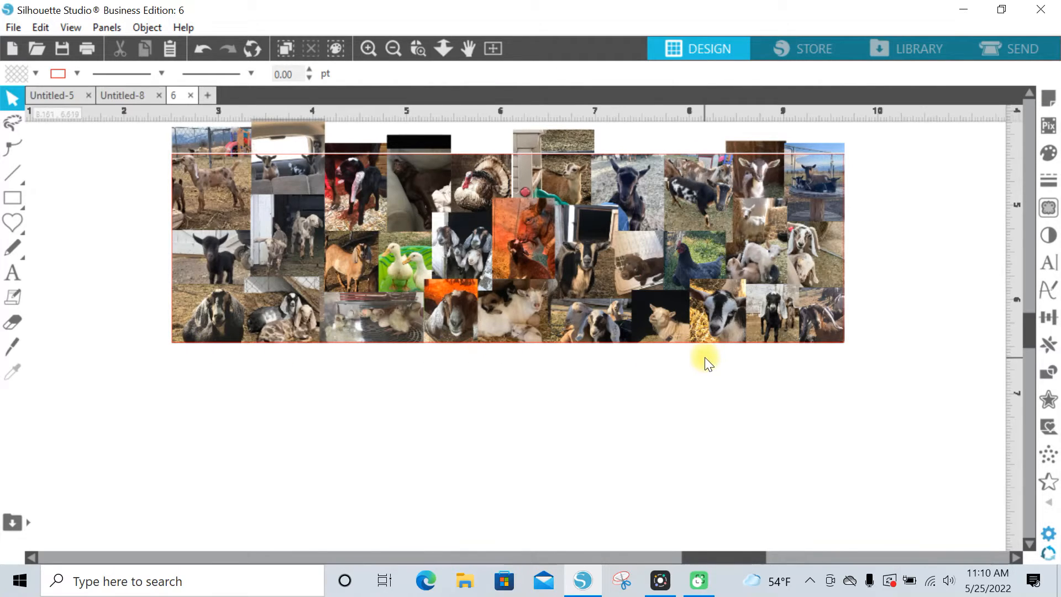
Delete all the cut photo pieces that stick out above the rectangle's top edge
scroll(1031, 336, "up", 1)
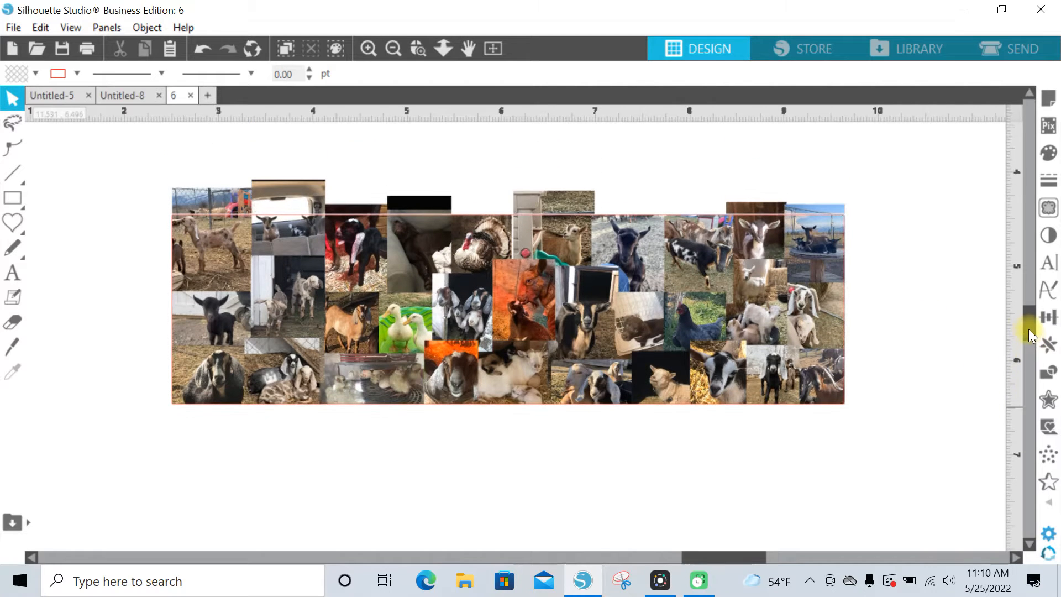
left_click_drag(150, 185, 858, 216)
key("Delete")
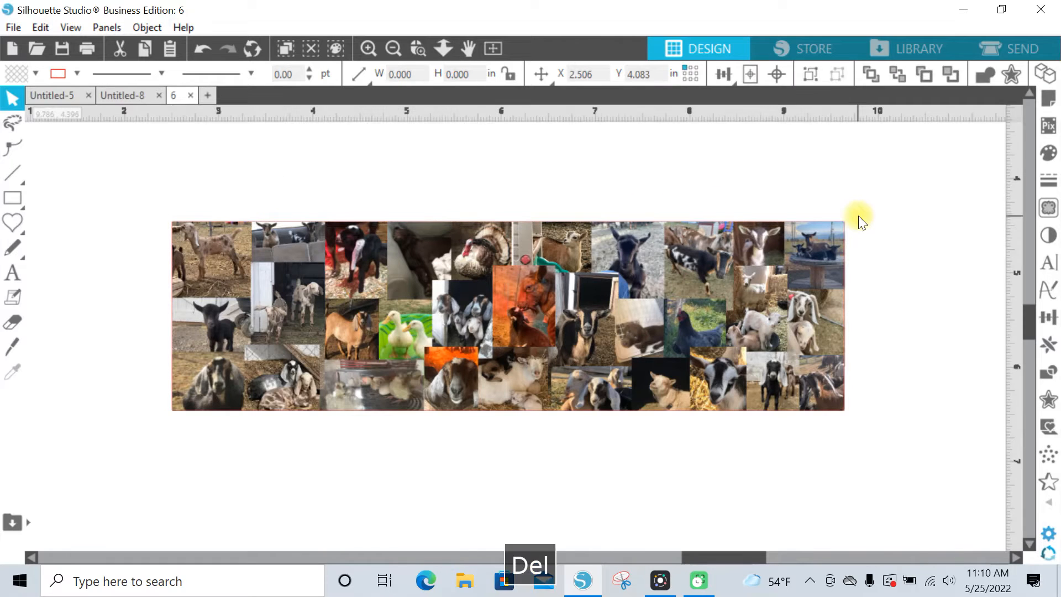
Move the red guide rectangle out from the collage to the empty area below it
left_click(520, 416)
left_click_drag(518, 416, 574, 532)
left_click(951, 476)
Select all the trimmed photos and group them into a single collage
left_click_drag(1031, 325, 1028, 308)
left_click_drag(161, 278, 837, 517)
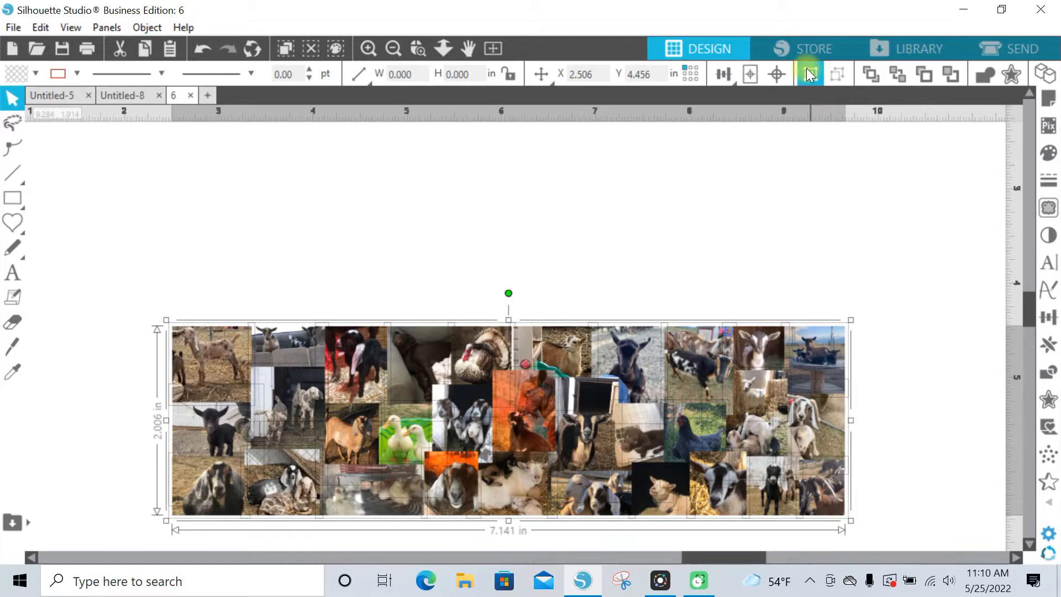
right_click(687, 383)
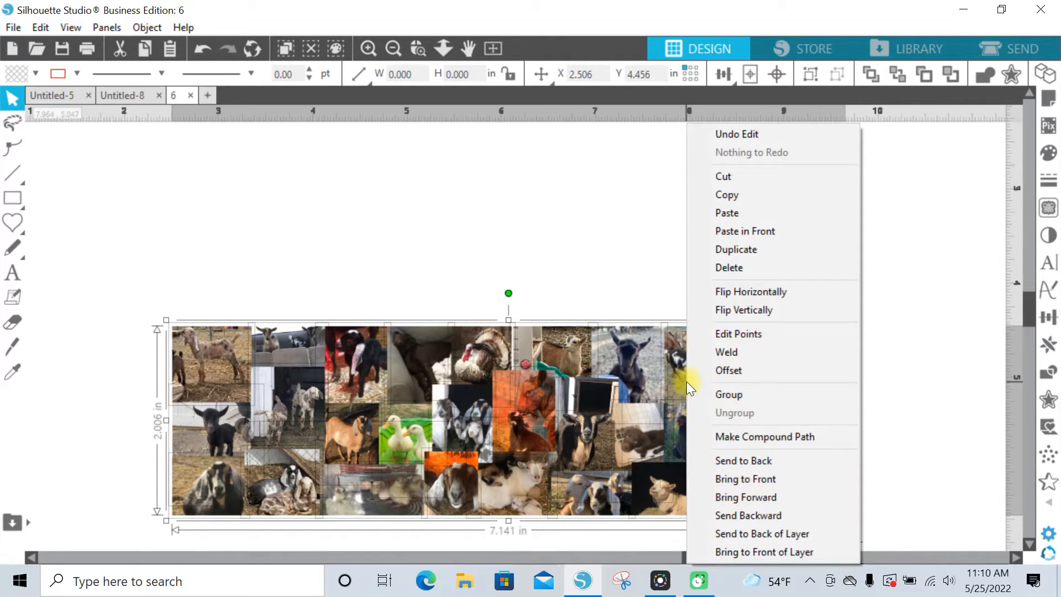
left_click(725, 397)
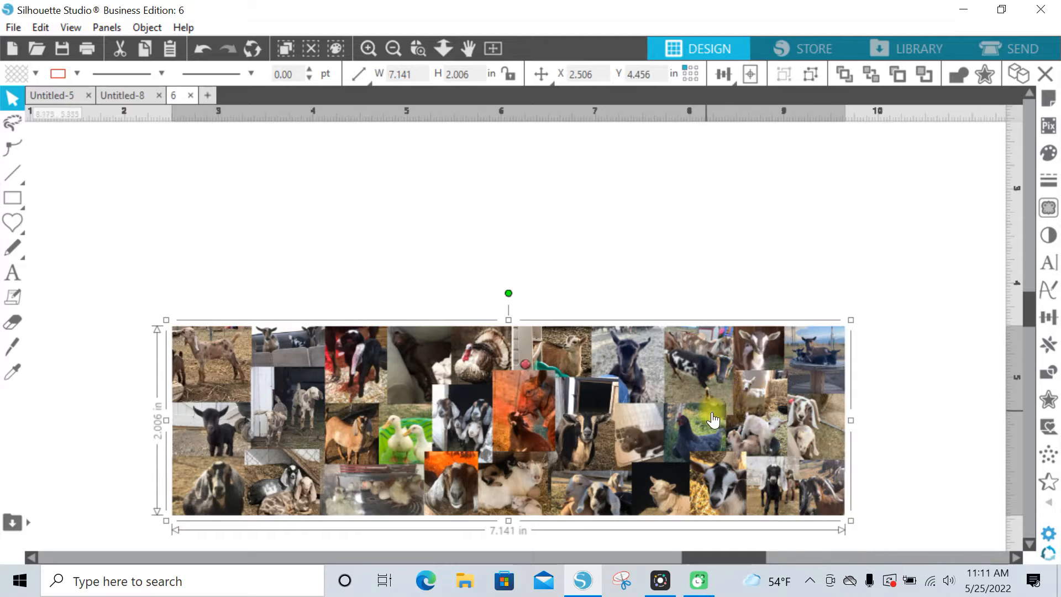
Move the grouped collage higher on the page and park the empty red rectangle off the page's left side
left_click(630, 265)
left_click_drag(596, 415, 606, 328)
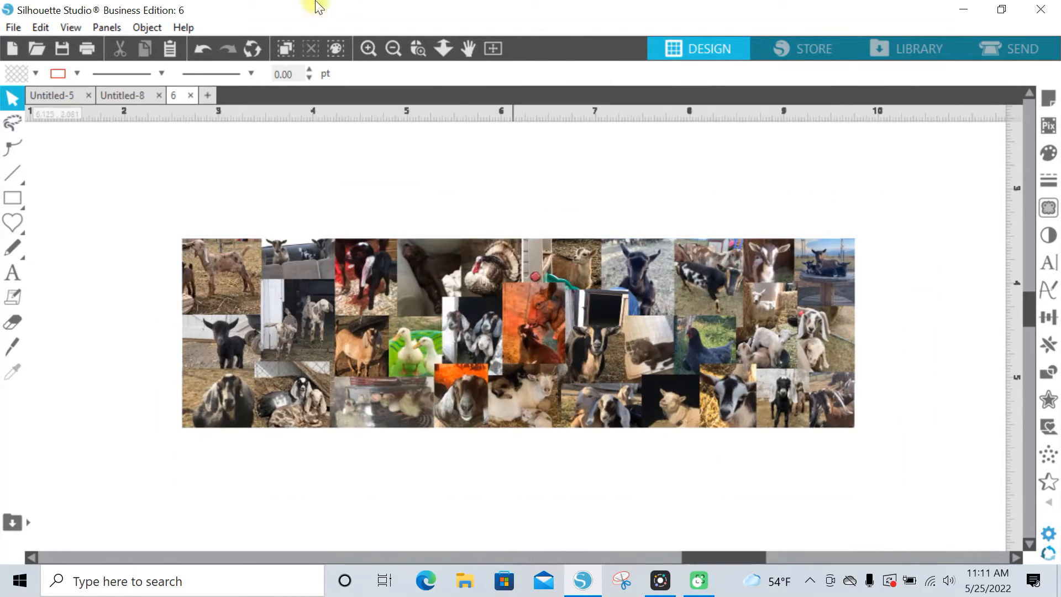
left_click(393, 48)
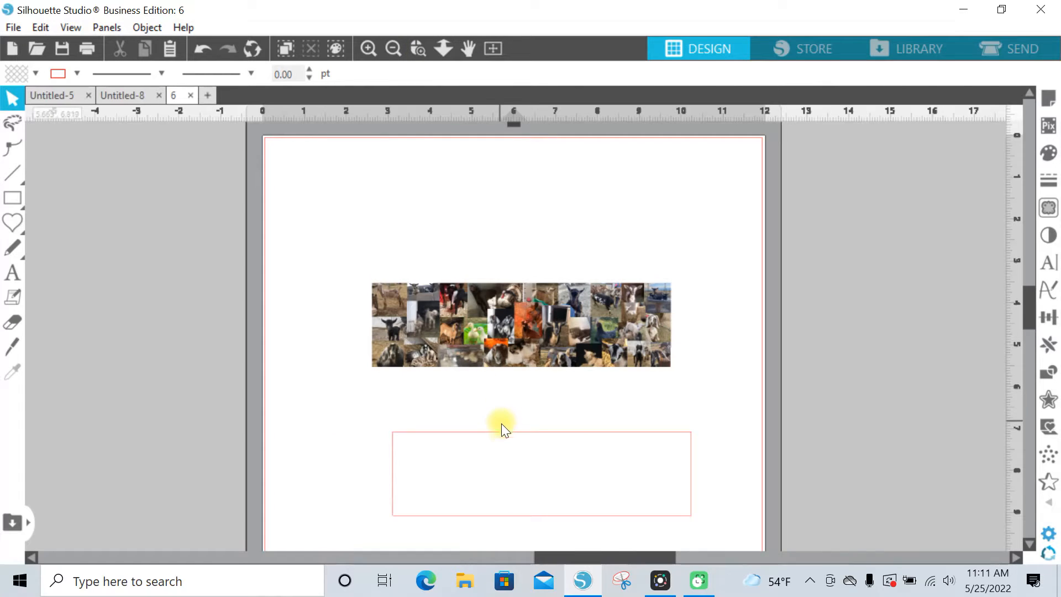
left_click_drag(502, 432, 33, 277)
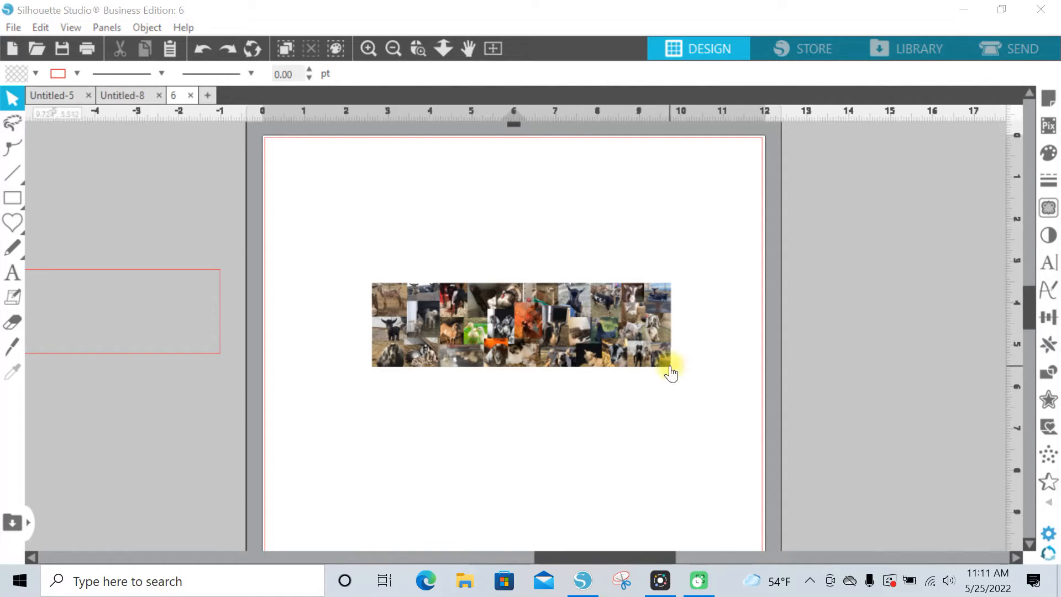
Bring the teal frame shape onto the page, send it to the back and centre it behind the photo collage
left_click_drag(1030, 318, 1006, 248)
left_click_drag(928, 204, 461, 497)
left_click_drag(1029, 233, 1022, 281)
left_click_drag(659, 178, 586, 390)
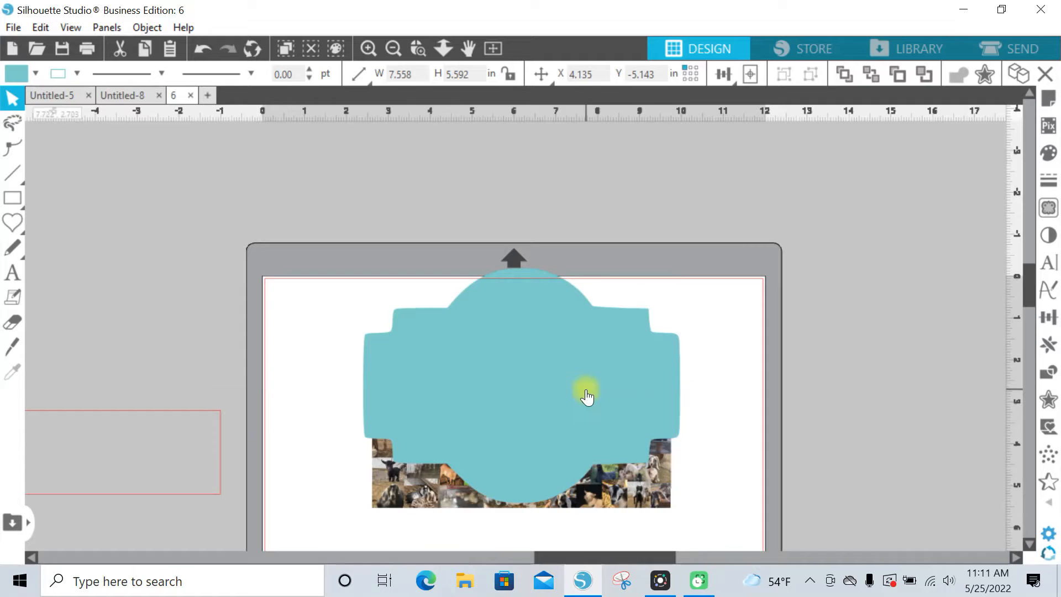
right_click(539, 314)
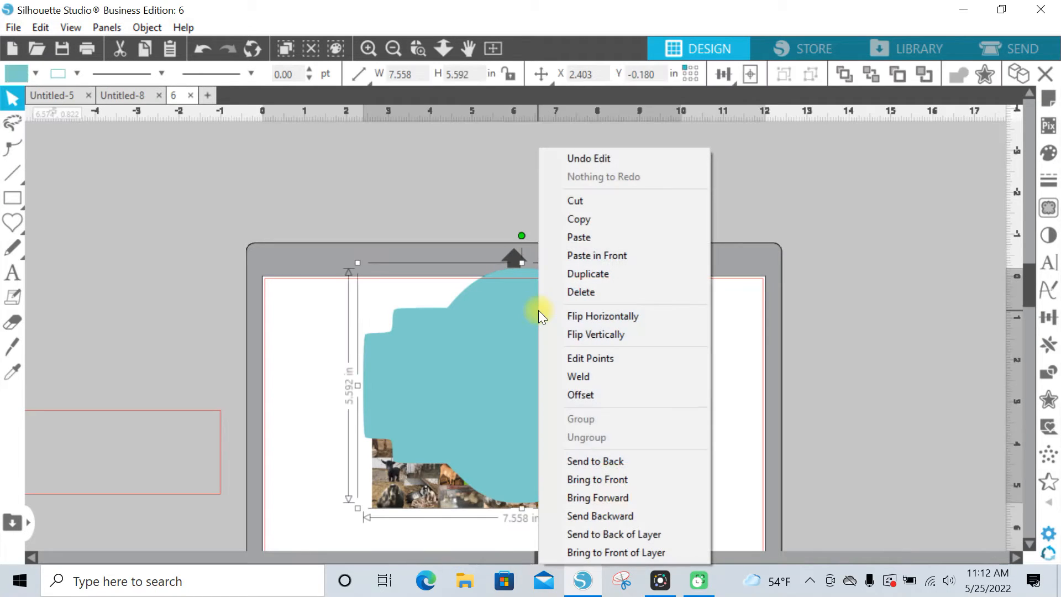
left_click_drag(568, 333, 567, 412)
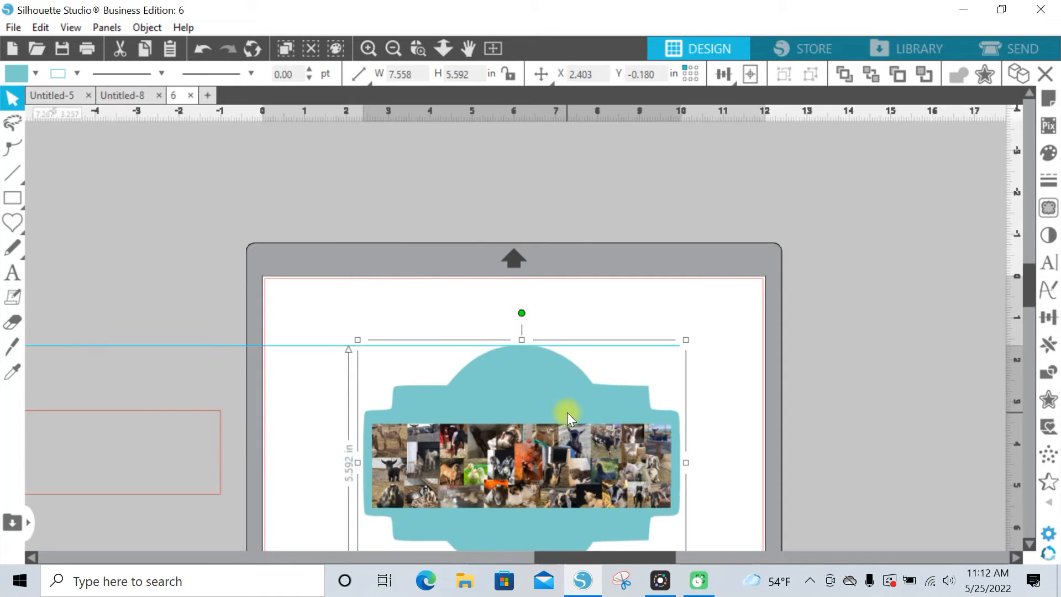
Draw a tall ellipse about 2.34 in wide and 5.54 in high over the middle of the teal frame
left_click(824, 360)
left_click_drag(1029, 272, 1028, 296)
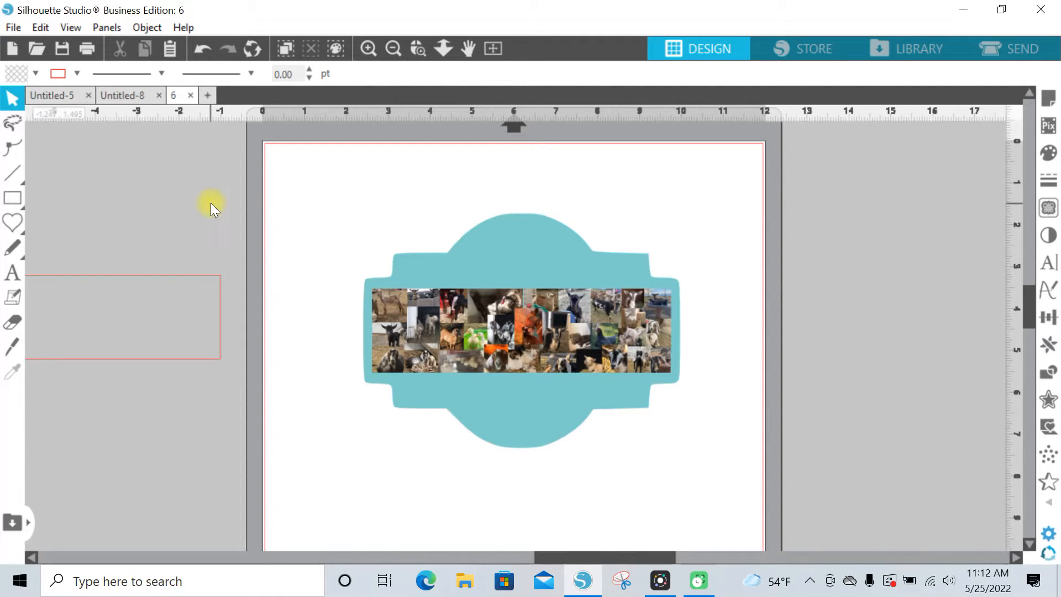
mouse_move(21, 200)
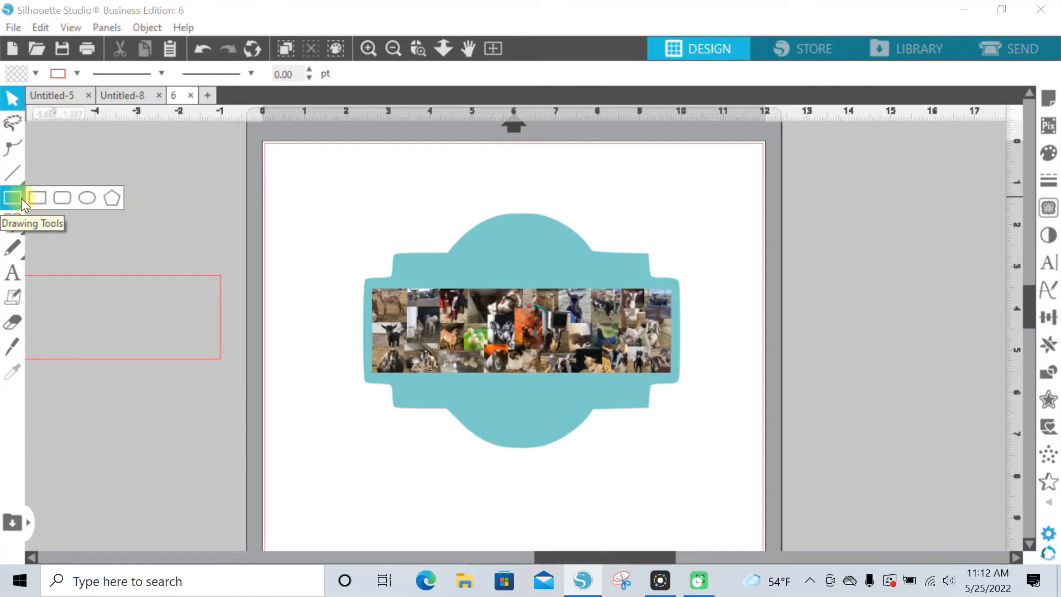
left_click(88, 198)
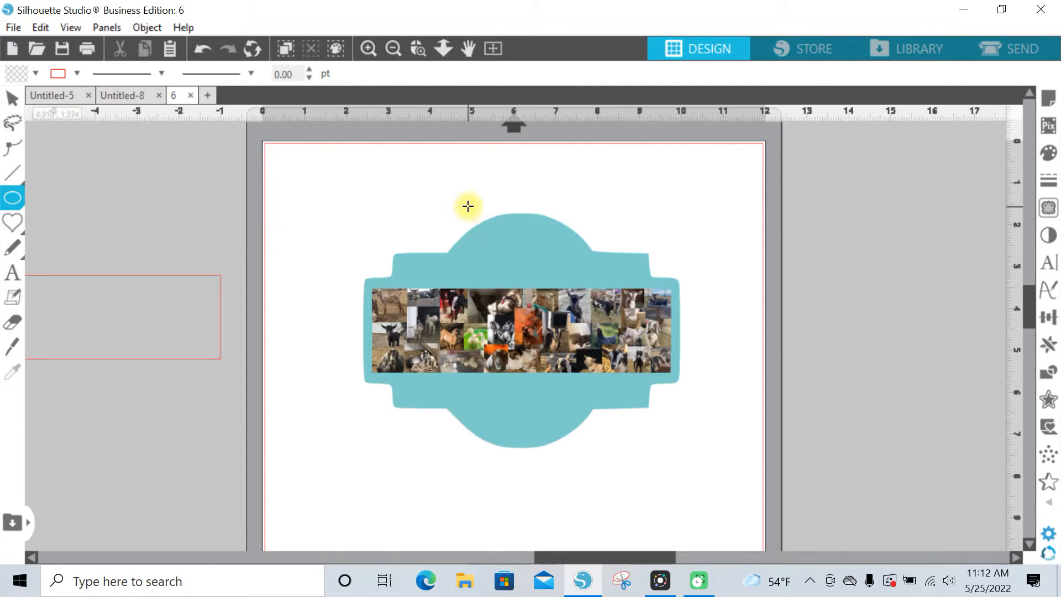
left_click(369, 49)
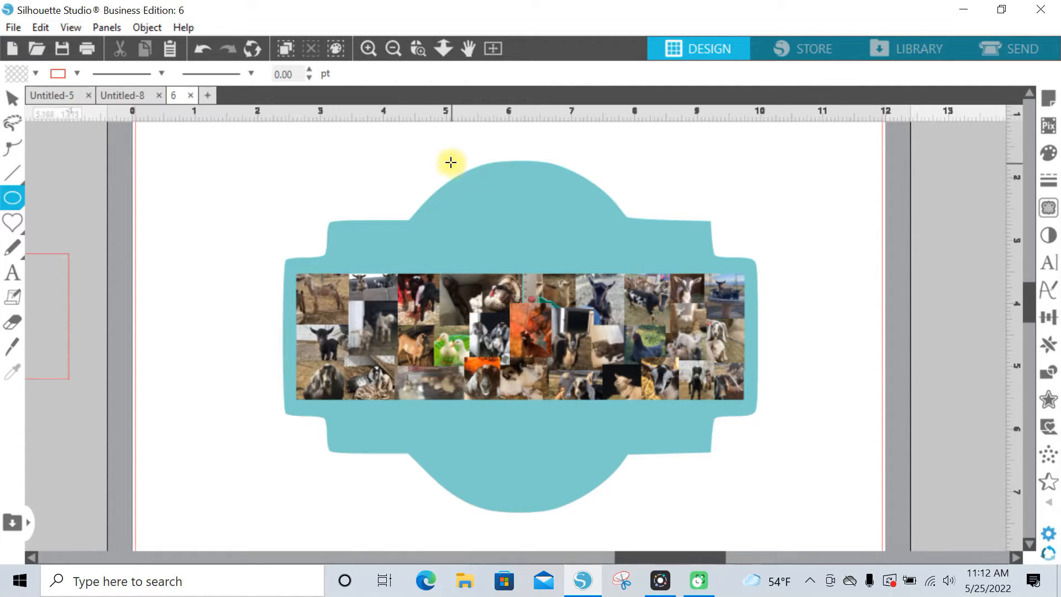
left_click_drag(451, 164, 597, 512)
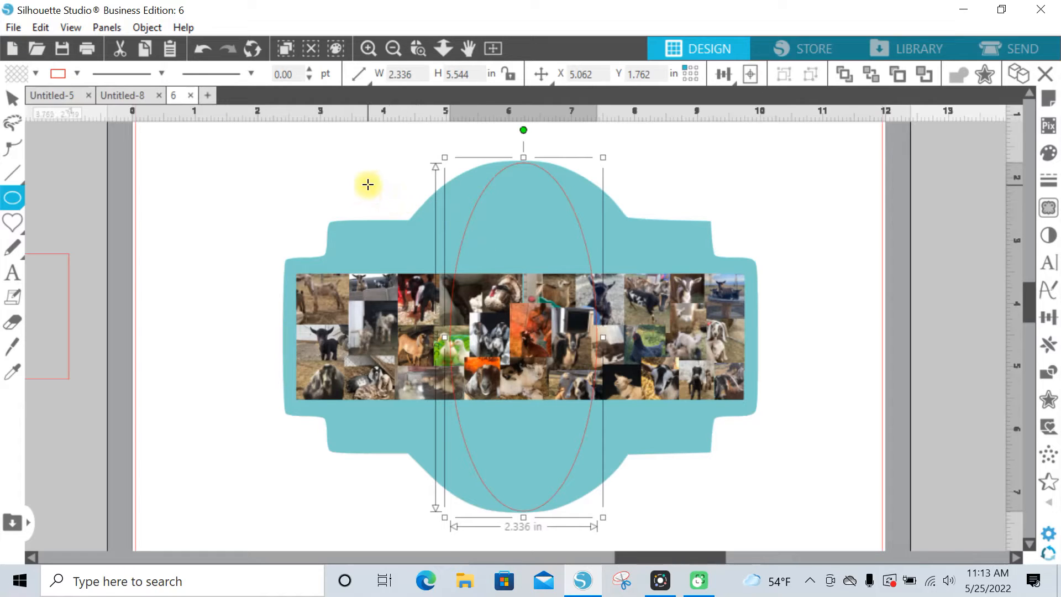
left_click_drag(368, 184, 416, 218)
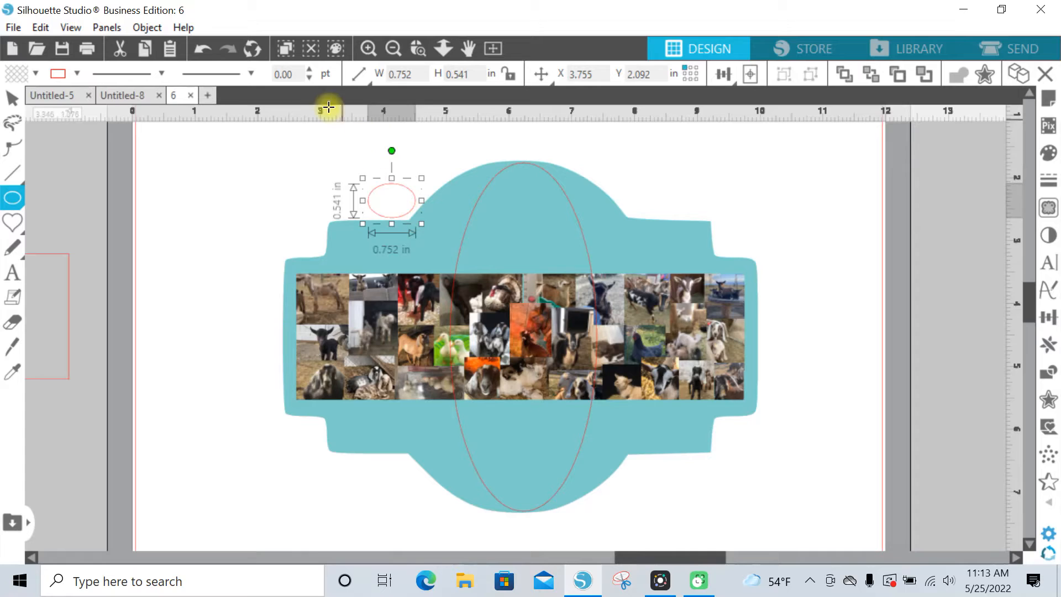
left_click(203, 50)
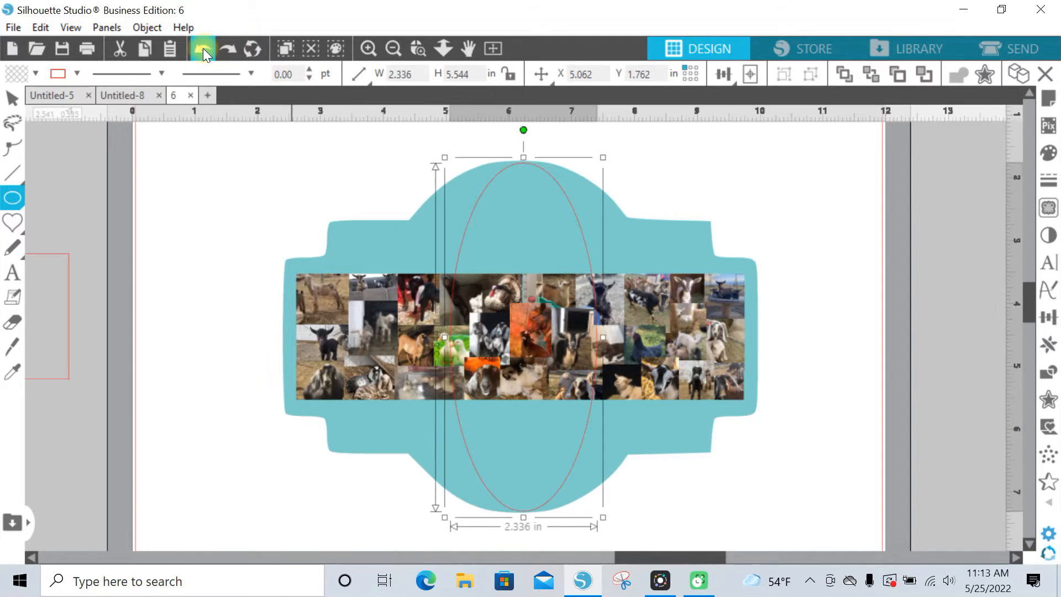
Select the ellipse, photo collage and teal frame together and align their centres
left_click(14, 100)
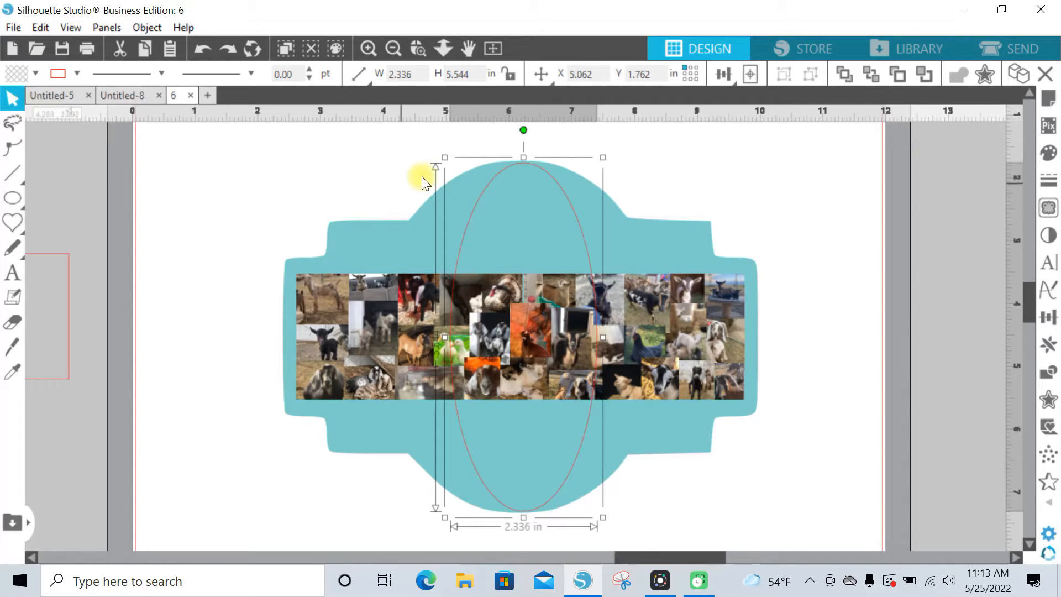
left_click_drag(480, 174, 481, 194)
left_click_drag(407, 152, 572, 321)
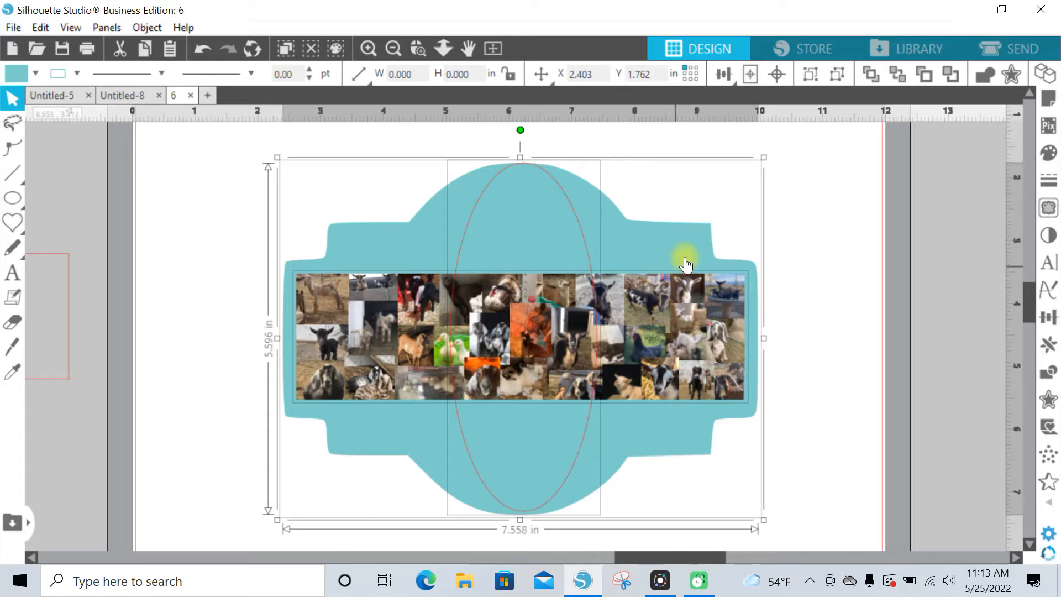
left_click(777, 74)
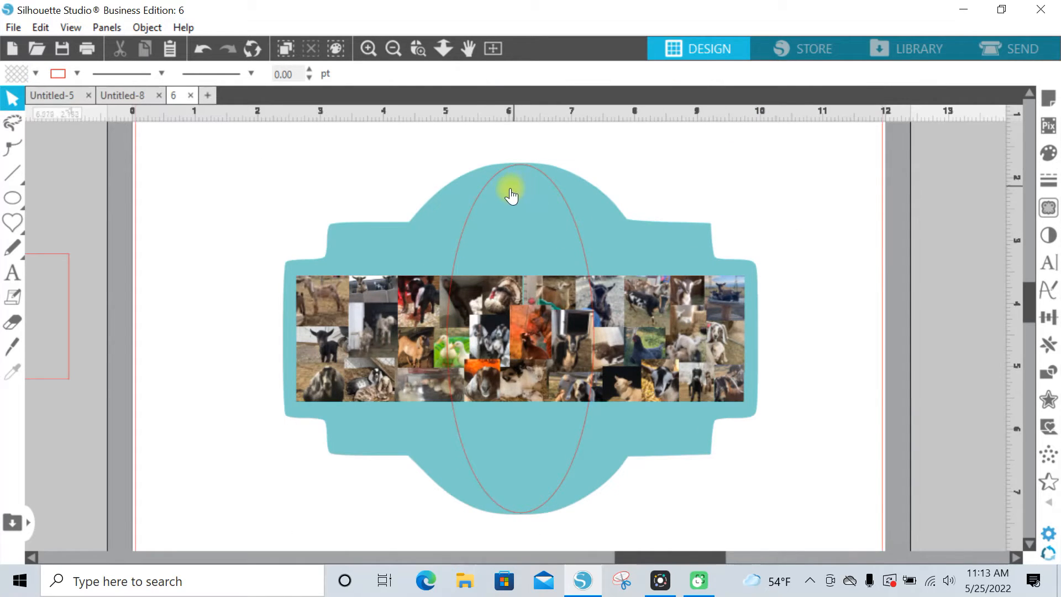
Widen the ellipse on both sides to about 3.88 in so its upper curve follows the frame's arch
left_click(471, 212)
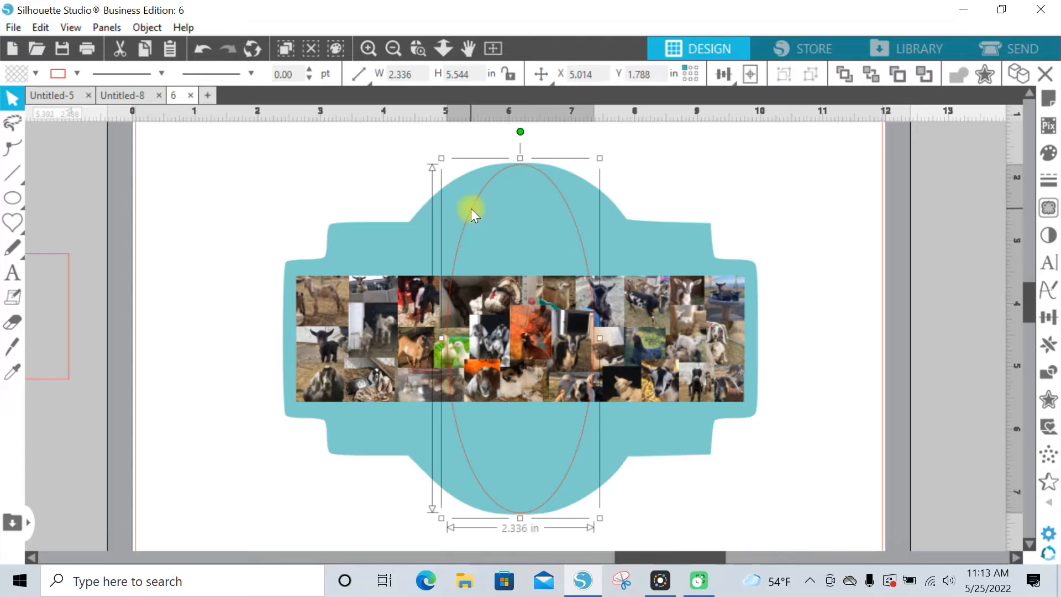
left_click_drag(441, 339, 390, 339)
left_click_drag(600, 338, 646, 348)
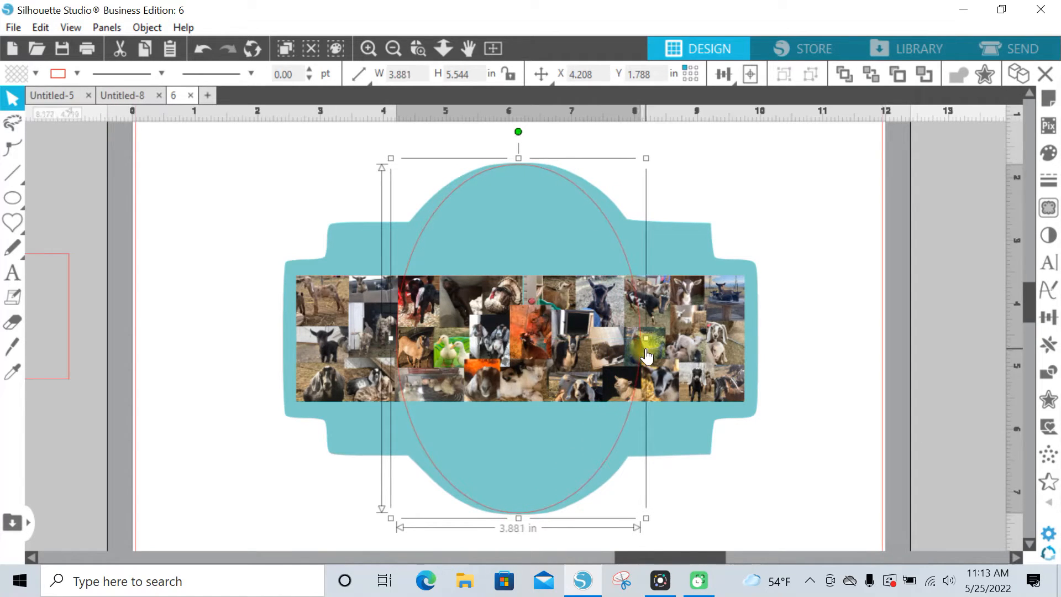
left_click(233, 192)
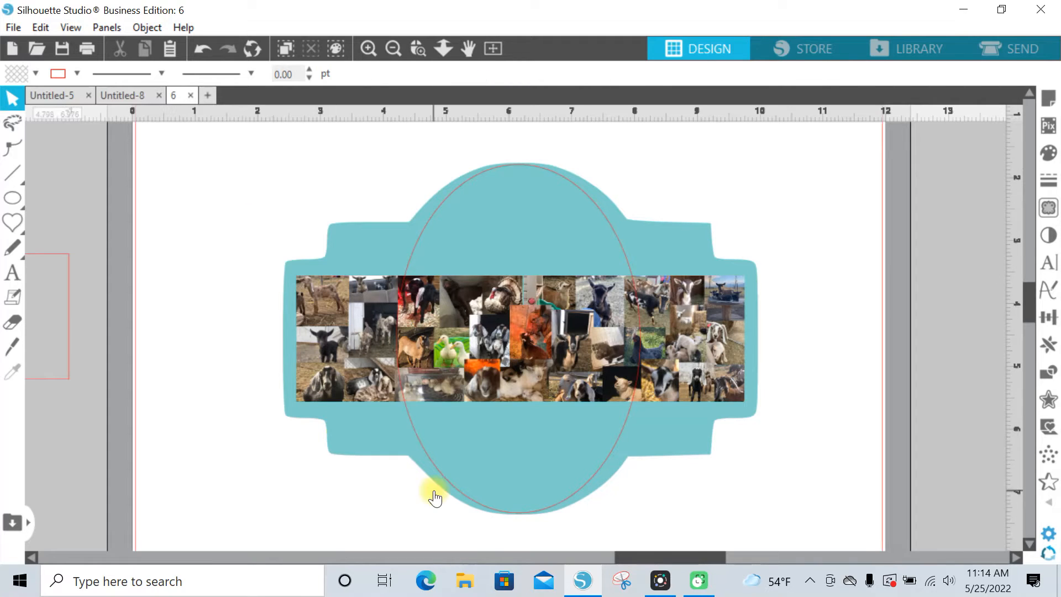
Add the text "MARMOT" in the empty area of the page above the teal frame
left_click_drag(685, 555, 666, 555)
mouse_move(1029, 303)
left_mouse_down()
mouse_move(1027, 279)
mouse_move(1029, 289)
left_mouse_up()
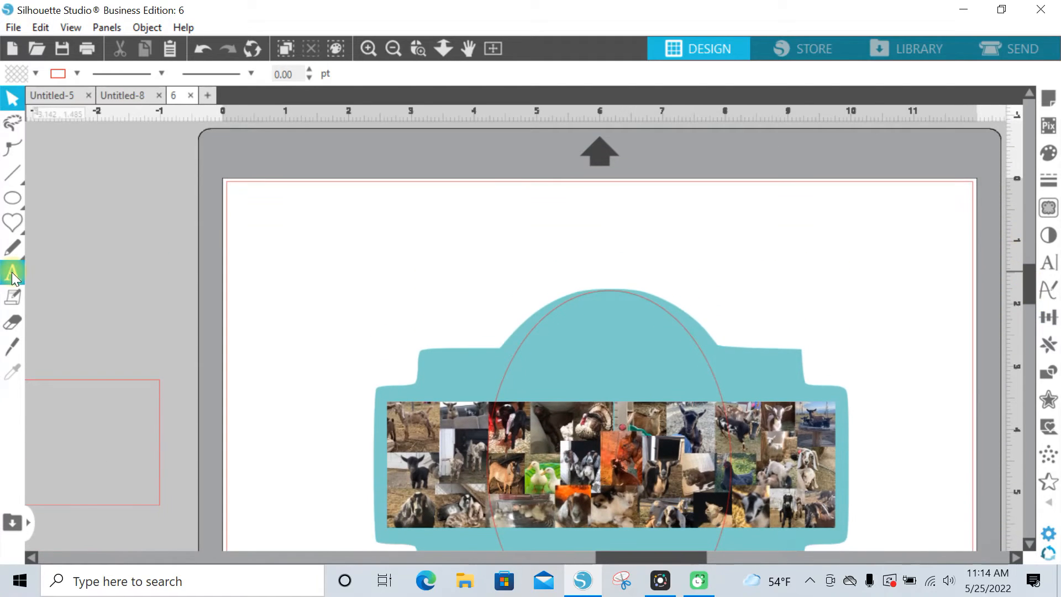
left_click(12, 274)
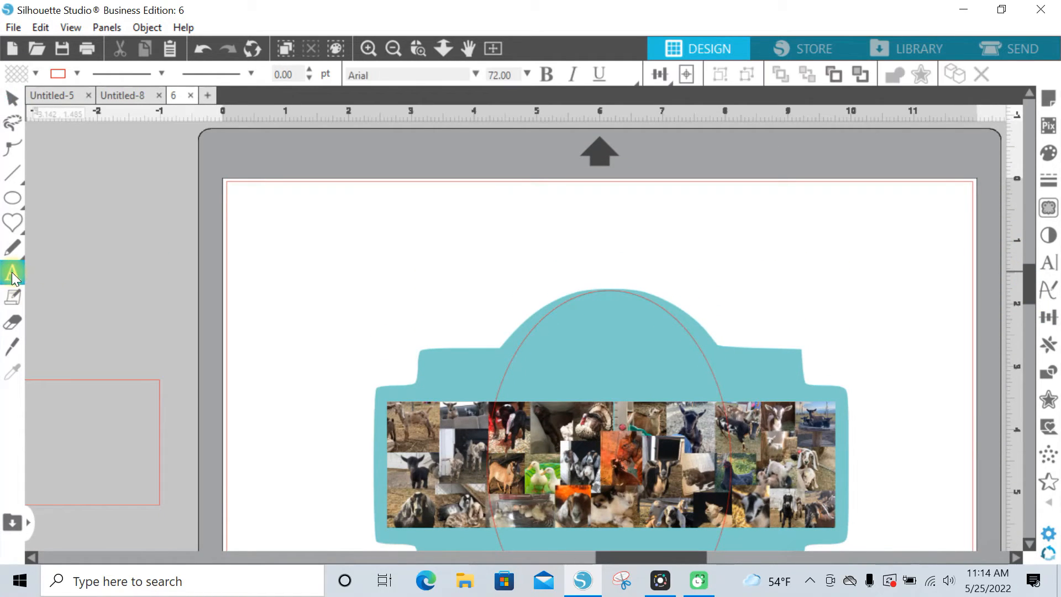
left_click(313, 270)
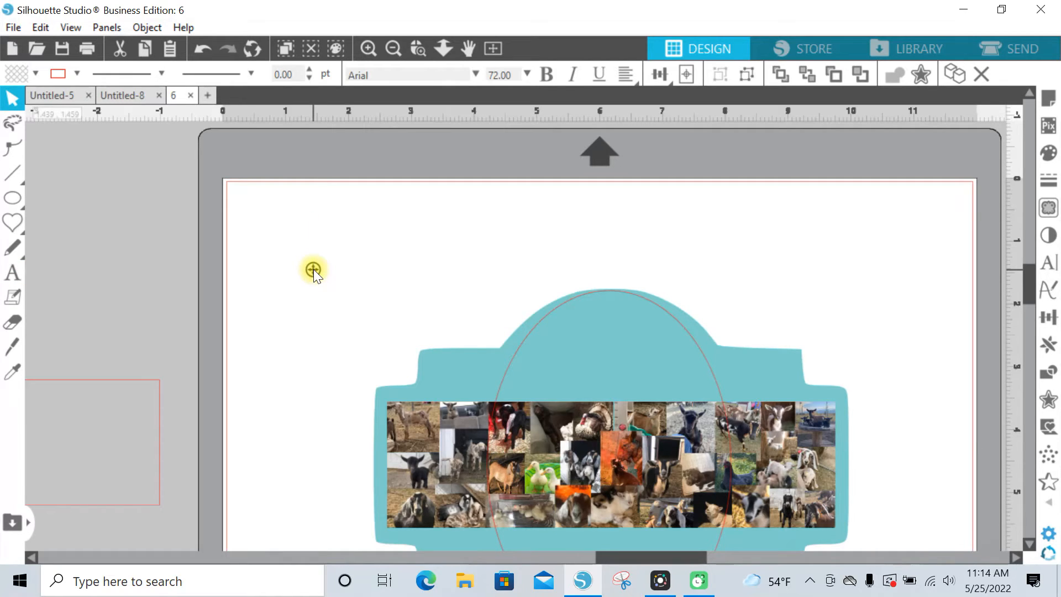
type("M")
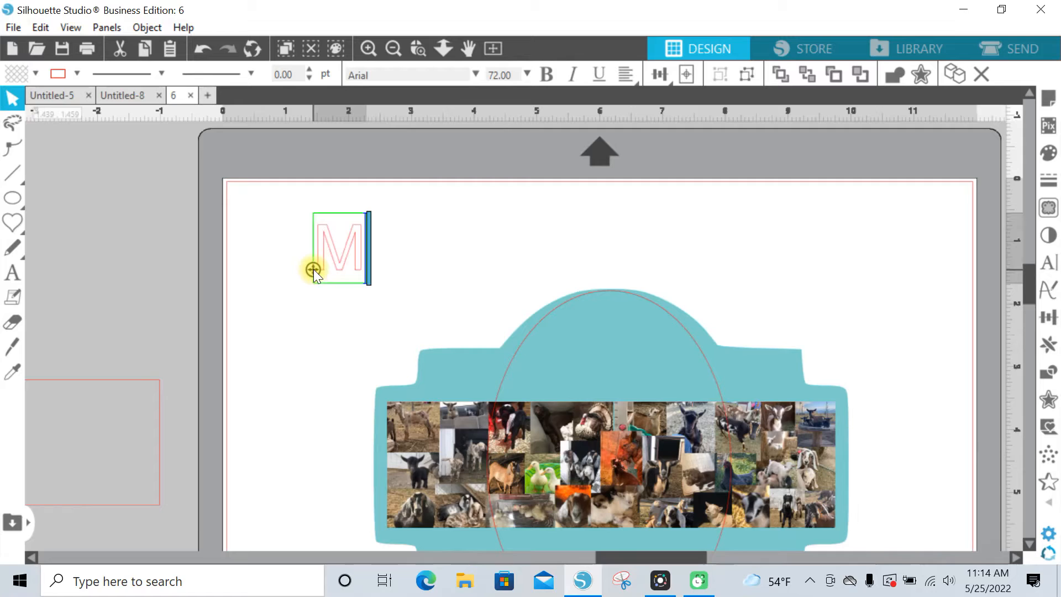
type("ARMOT")
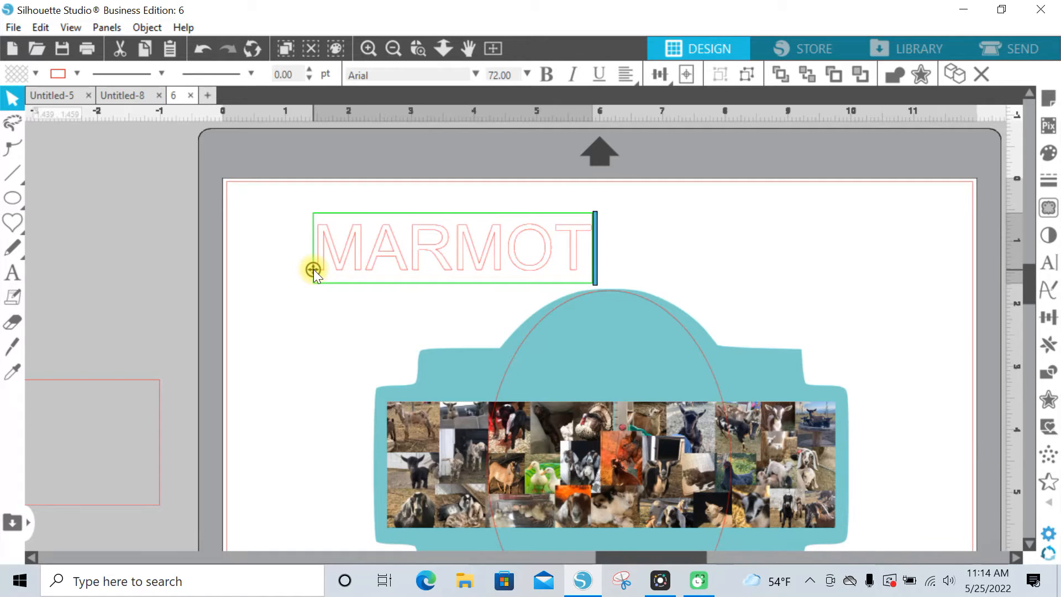
left_click(313, 269)
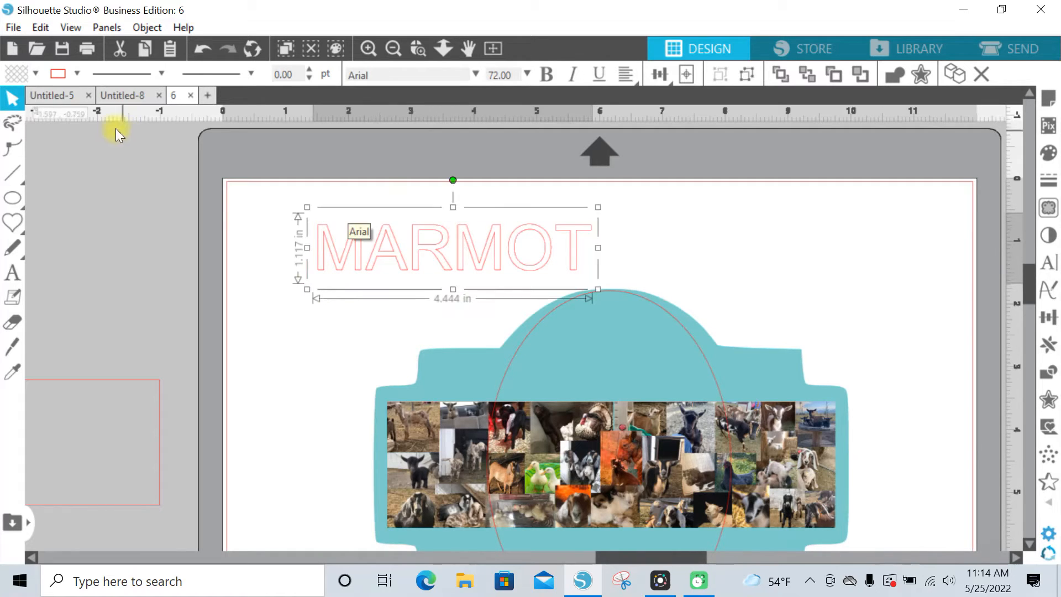
Give the MARMOT text a black fill and outline and change its font to WALTHAM
left_click(34, 74)
left_click(221, 136)
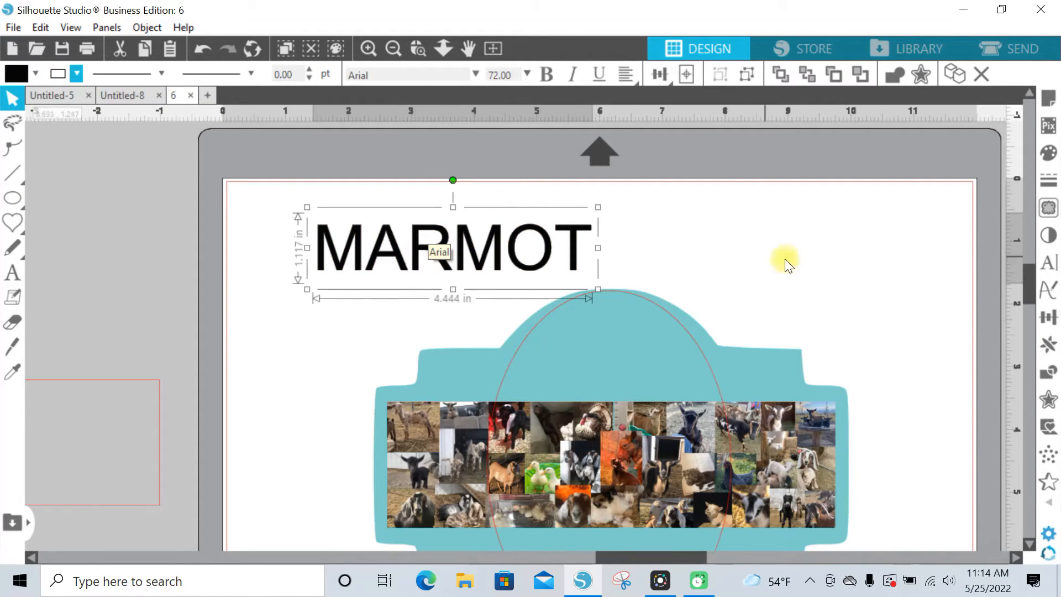
left_click(1049, 264)
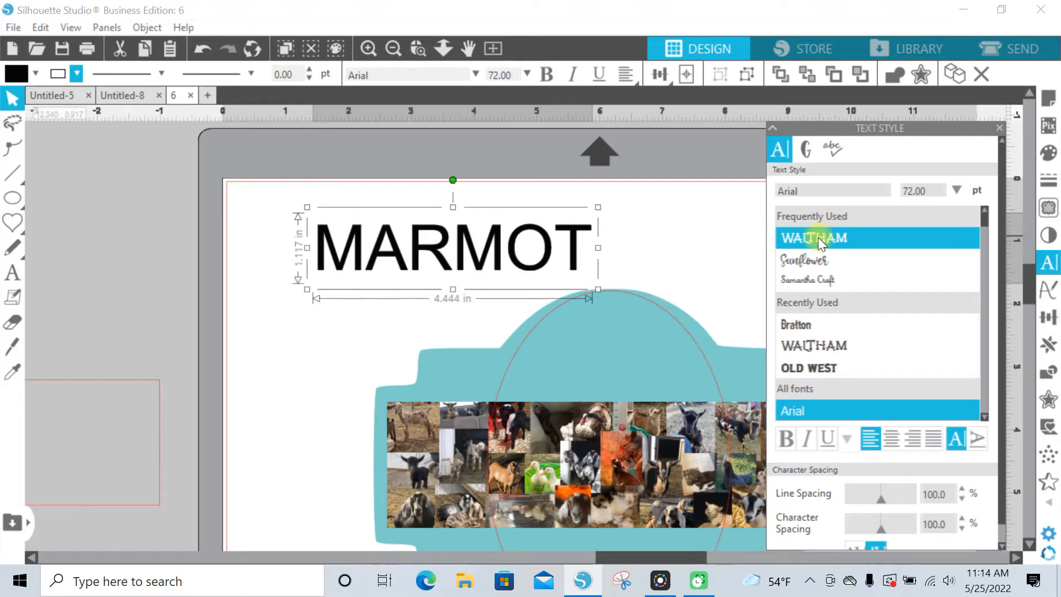
left_click(818, 237)
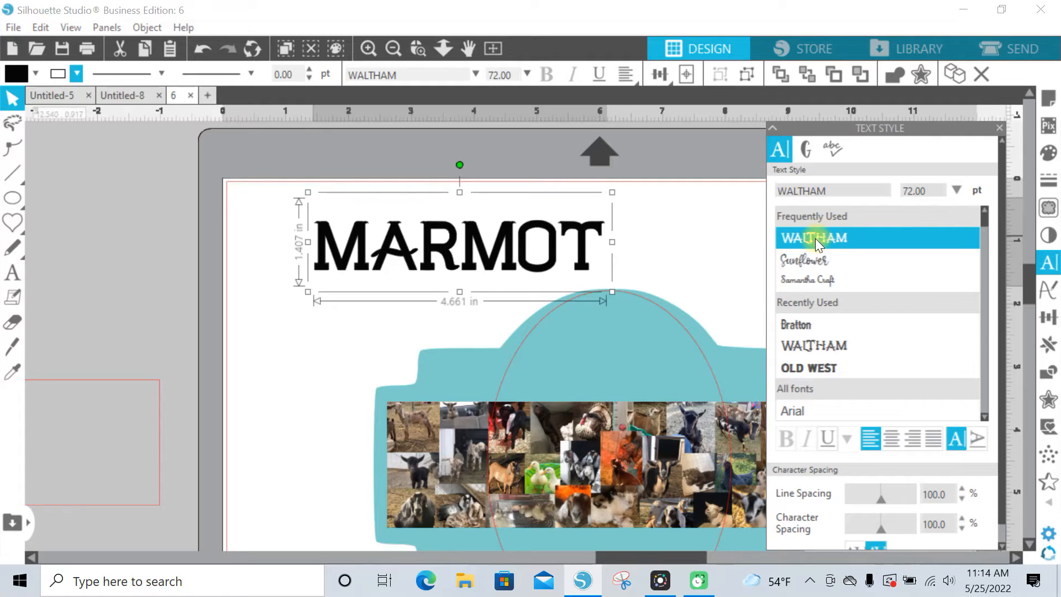
left_click(999, 127)
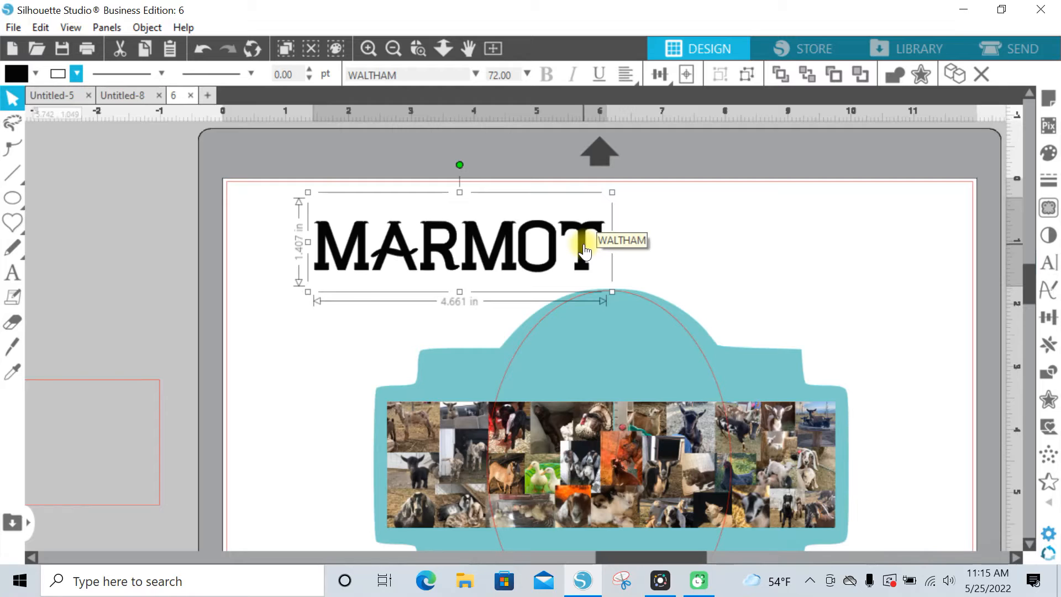
Move the MARMOT text onto the frame's arch and scale it down to about 49.65 pt
left_click_drag(504, 243, 637, 316)
left_click_drag(745, 267, 628, 305)
left_click_drag(469, 332, 523, 357)
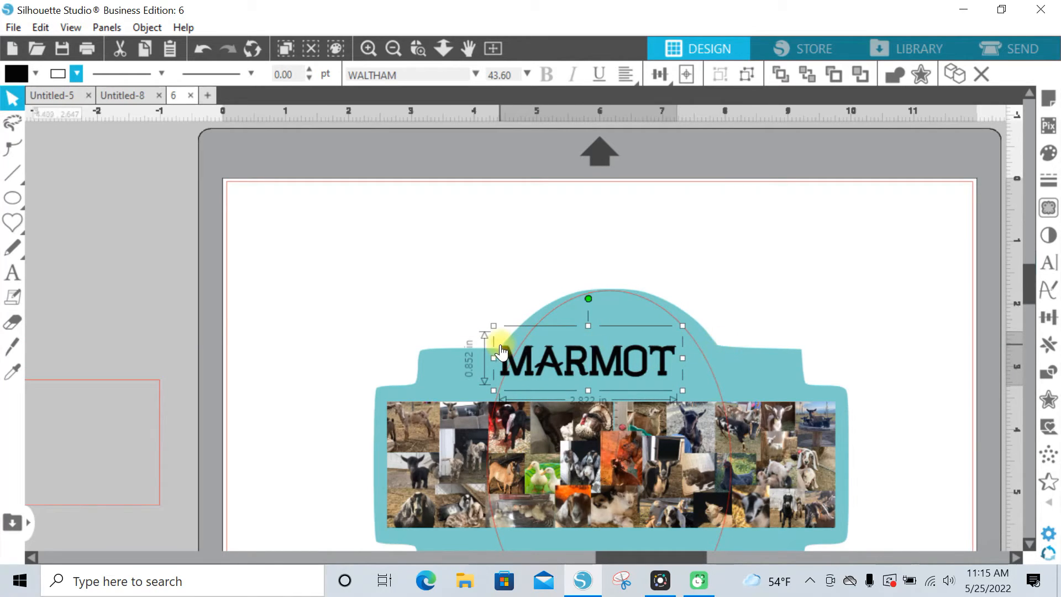
left_click_drag(683, 325, 710, 330)
Place the MARMOT text just above the top of the ellipse and shift the teal frame down out of the way
left_click_drag(635, 345, 654, 275)
left_click_drag(525, 346, 522, 461)
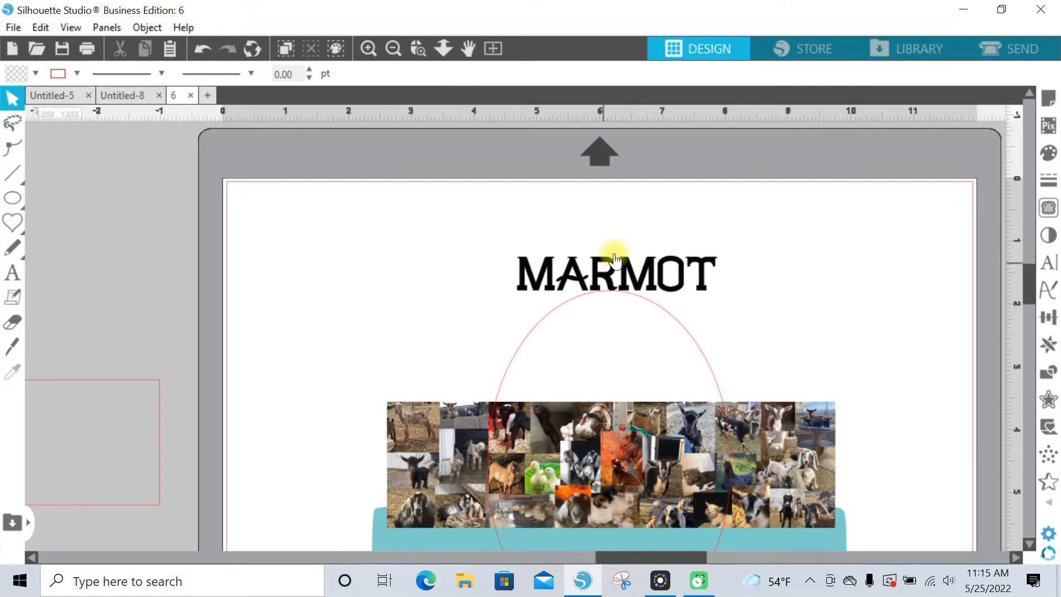
left_click_drag(599, 274, 592, 277)
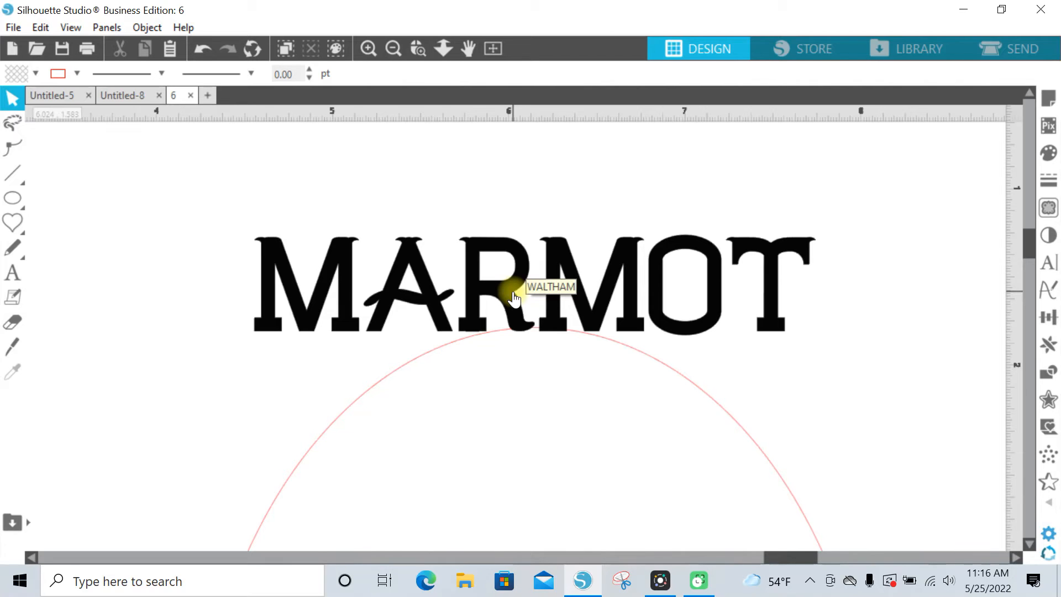
Attach the MARMOT text to the ellipse so it curves along the top, centred over the ellipse
double_click(357, 296)
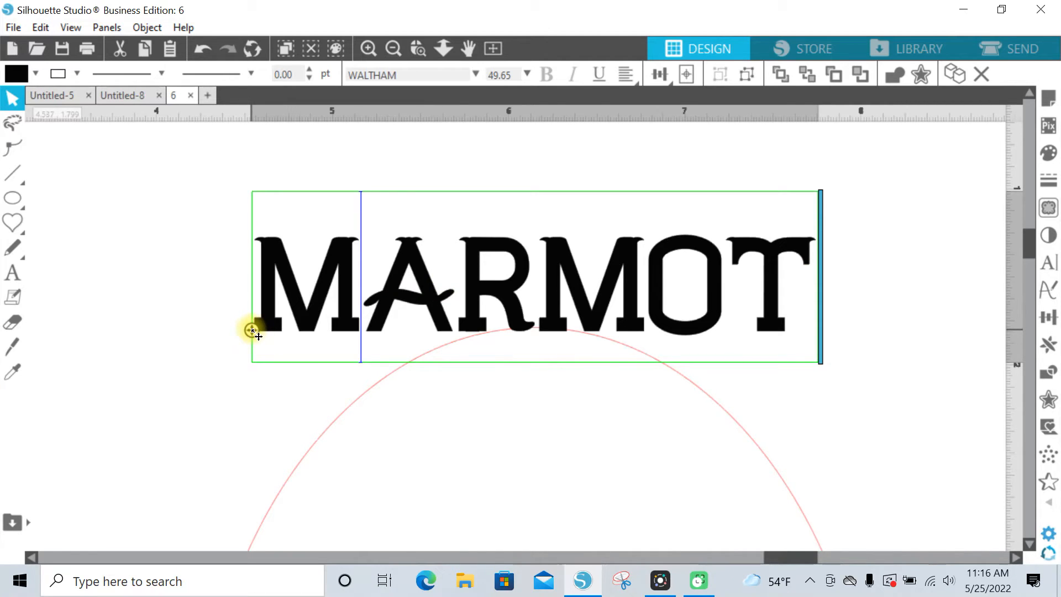
left_click_drag(252, 331, 306, 437)
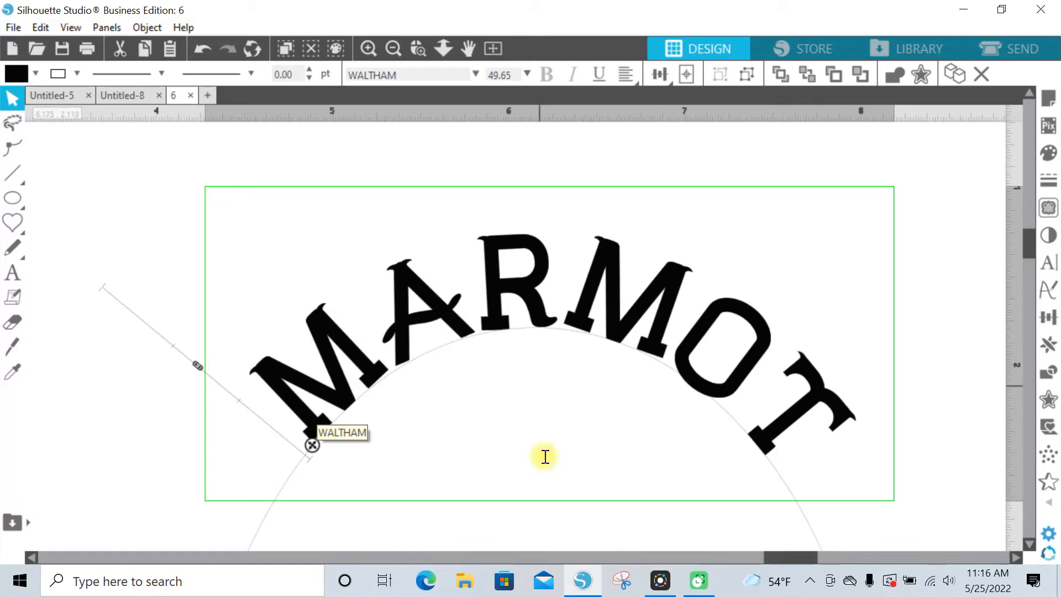
mouse_move(313, 446)
left_mouse_down()
mouse_move(324, 441)
mouse_move(313, 447)
left_mouse_up()
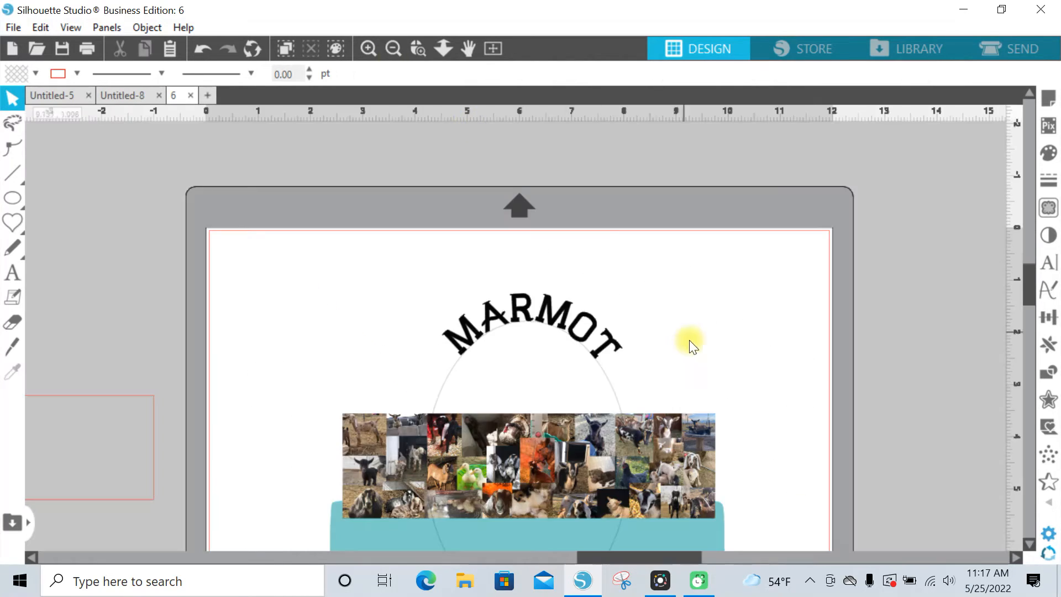
Move the teal frame back up behind the collage and lower the curved text with its ellipse into the arch
left_click_drag(715, 533, 720, 436)
left_click_drag(550, 301, 549, 336)
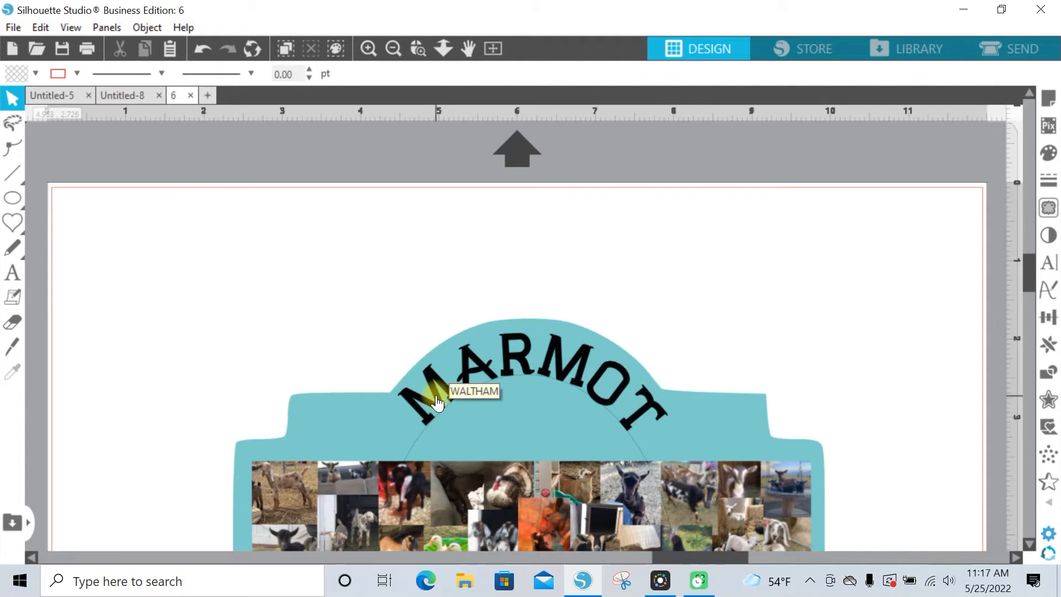
Enlarge the curved MARMOT text from its corners to about 57.28 pt
left_click(437, 403)
left_click_drag(372, 308, 347, 297)
left_click_drag(688, 299, 714, 284)
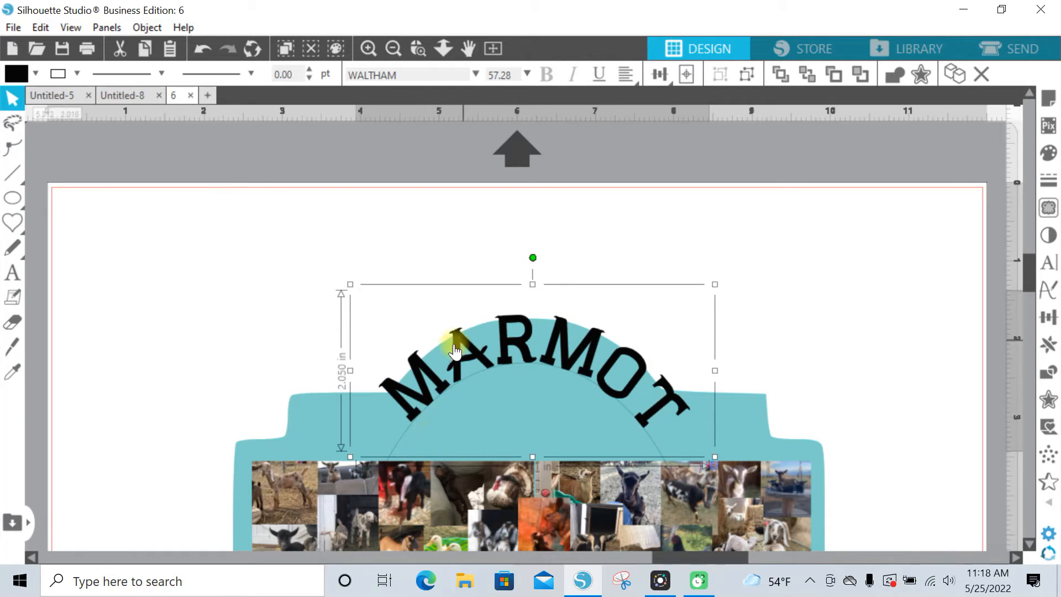
Lower the curved MARMOT text so it fits inside the frame's arch and convert it to a path
left_click_drag(1027, 262, 1030, 274)
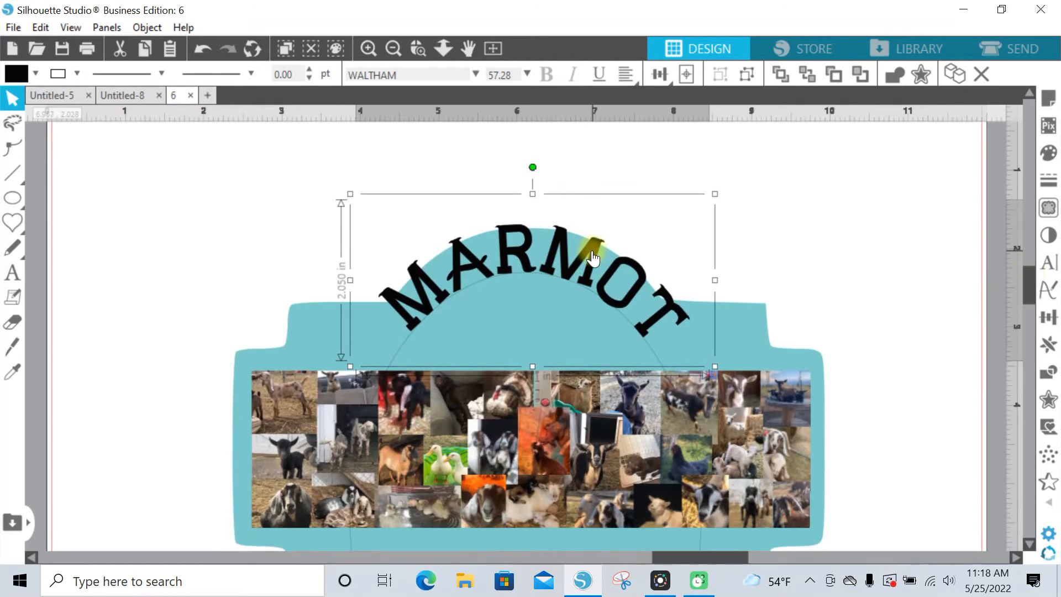
left_click_drag(592, 250, 595, 278)
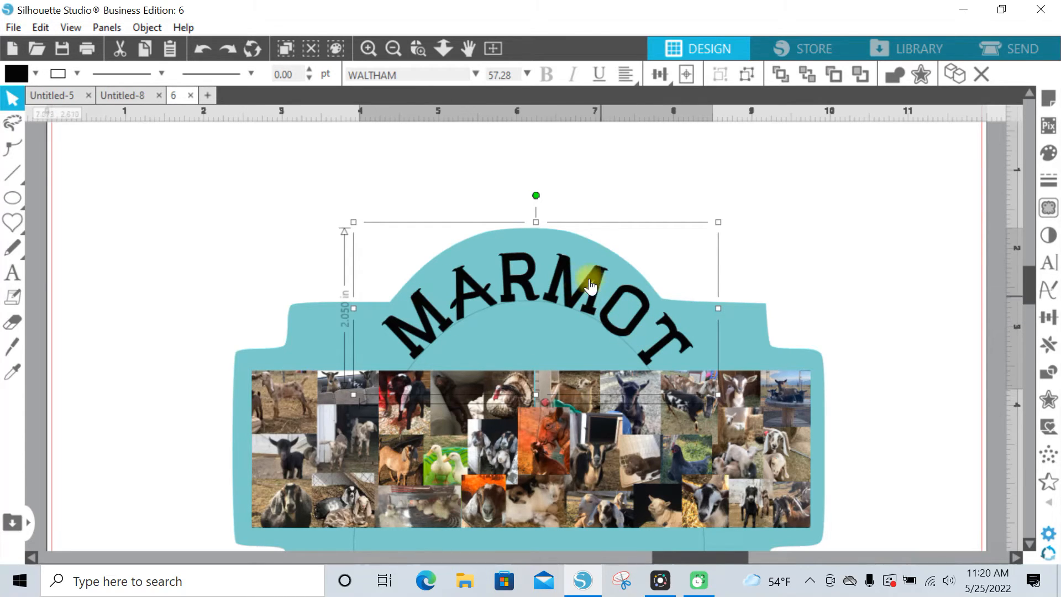
right_click(527, 284)
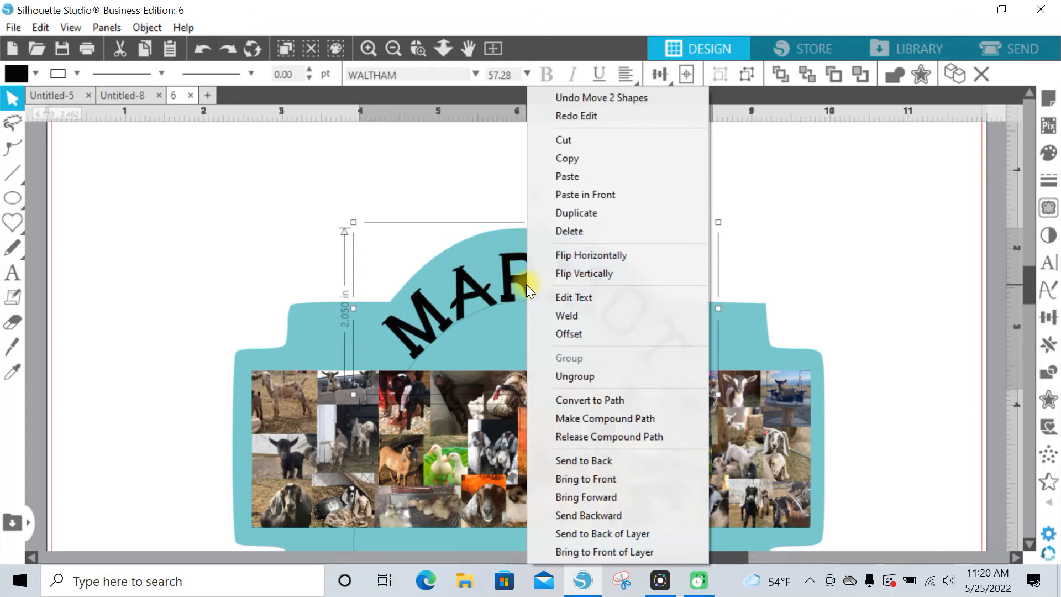
left_click(592, 403)
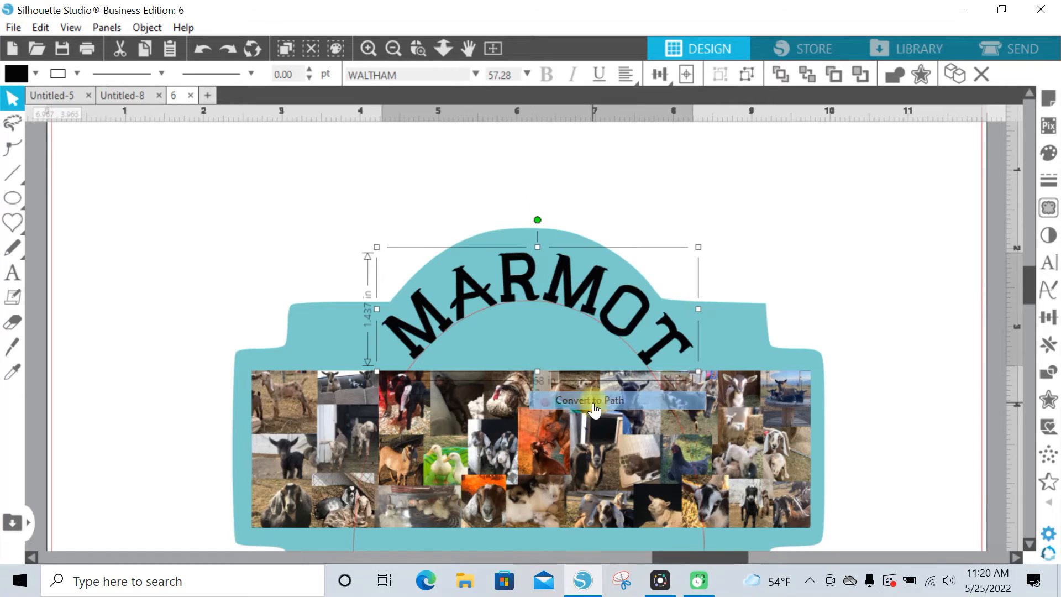
Move the red guide ellipse off the page, away from the frame, and ungroup the curved MARMOT text into separate letters
left_click(636, 344)
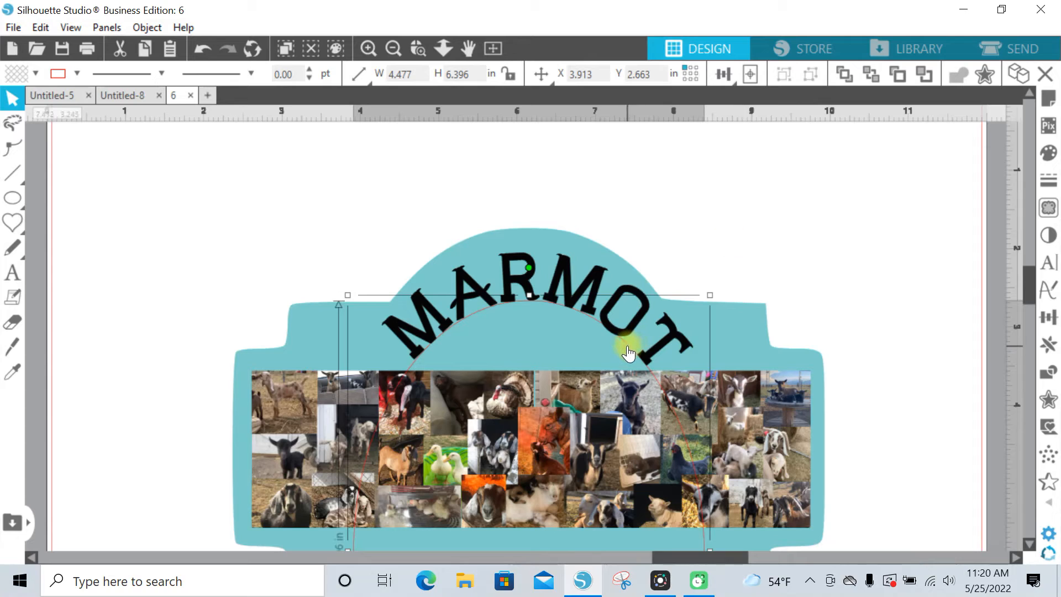
left_click_drag(629, 351, 22, 231)
left_click(448, 332)
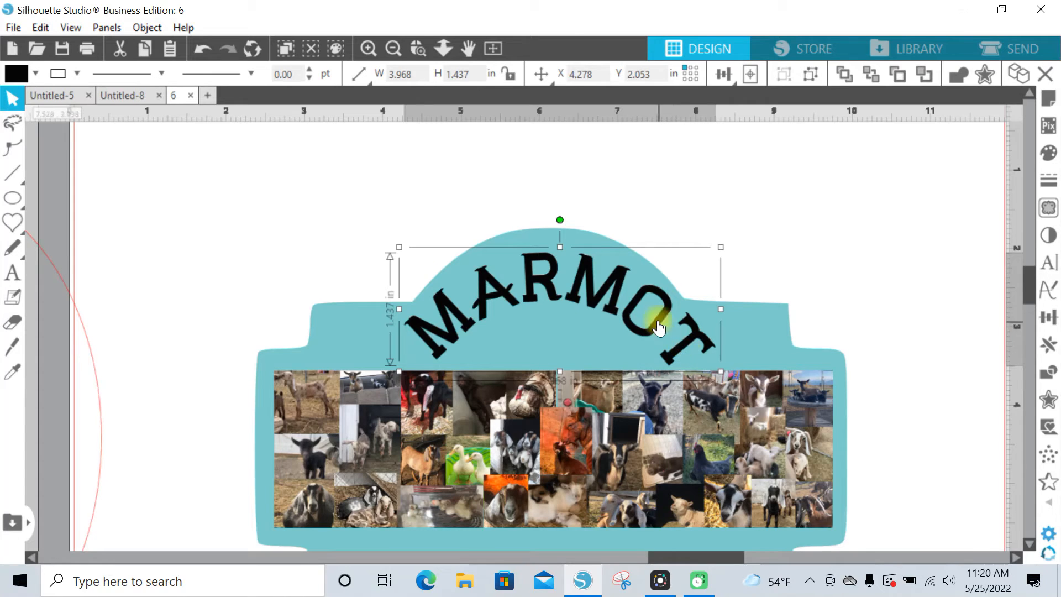
right_click(695, 336)
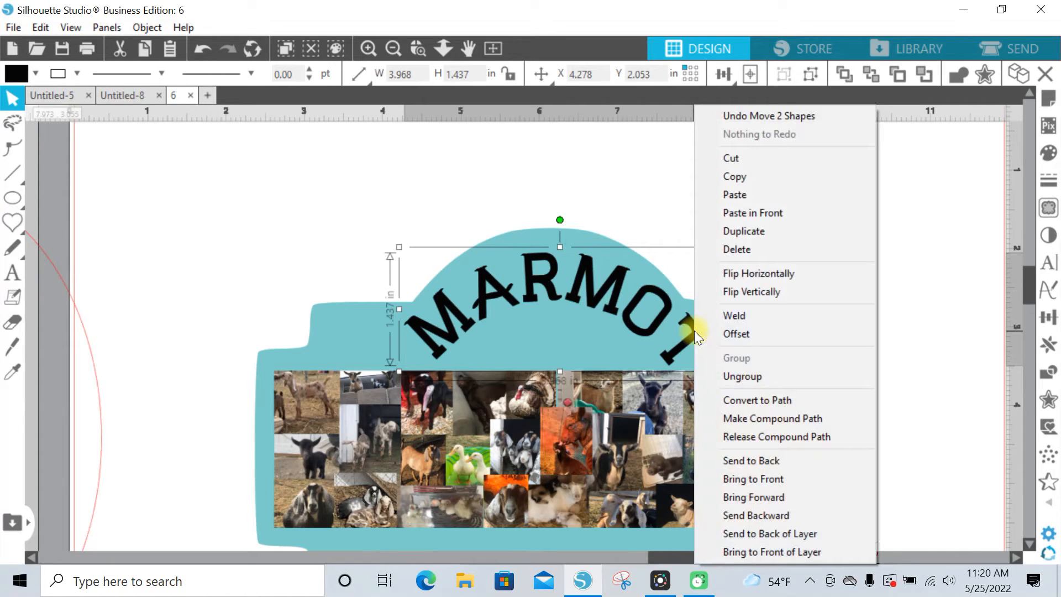
left_click(733, 376)
left_click(760, 260)
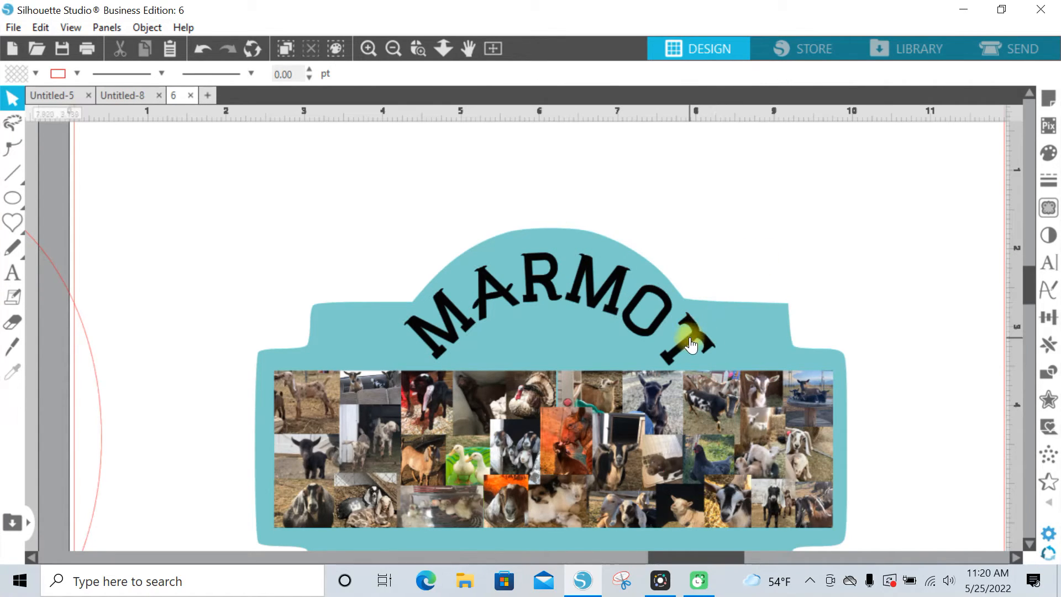
Nudge the letter T of MARMOT up and left, closer to the O, and rotate it slightly to follow the curve
left_click(691, 339)
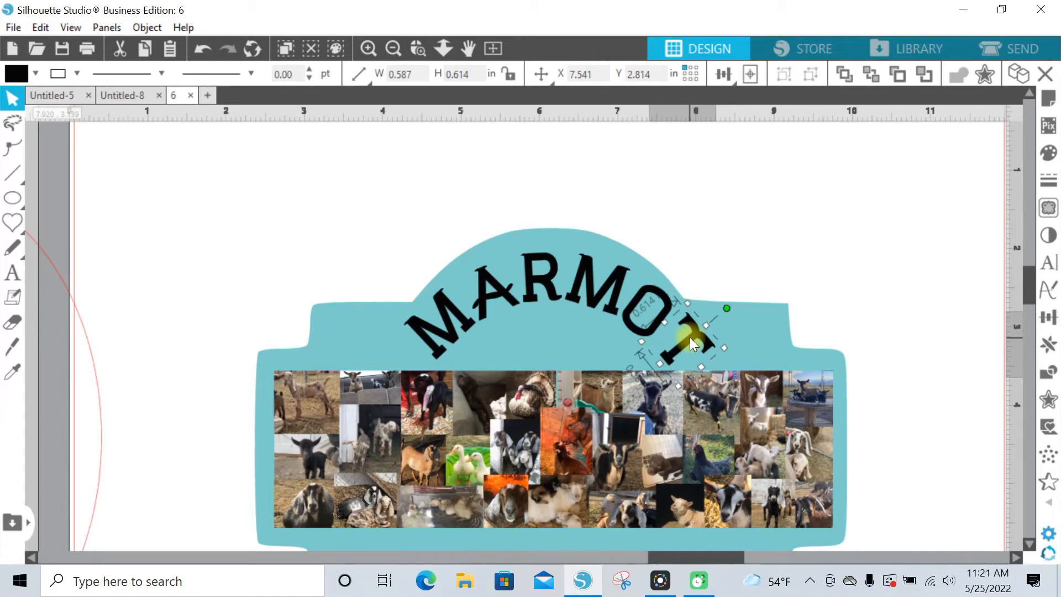
key("Up")
key("Left")
key("Up")
key("Left")
key("Up")
key("Left")
key("Up")
key("Left")
key("Up")
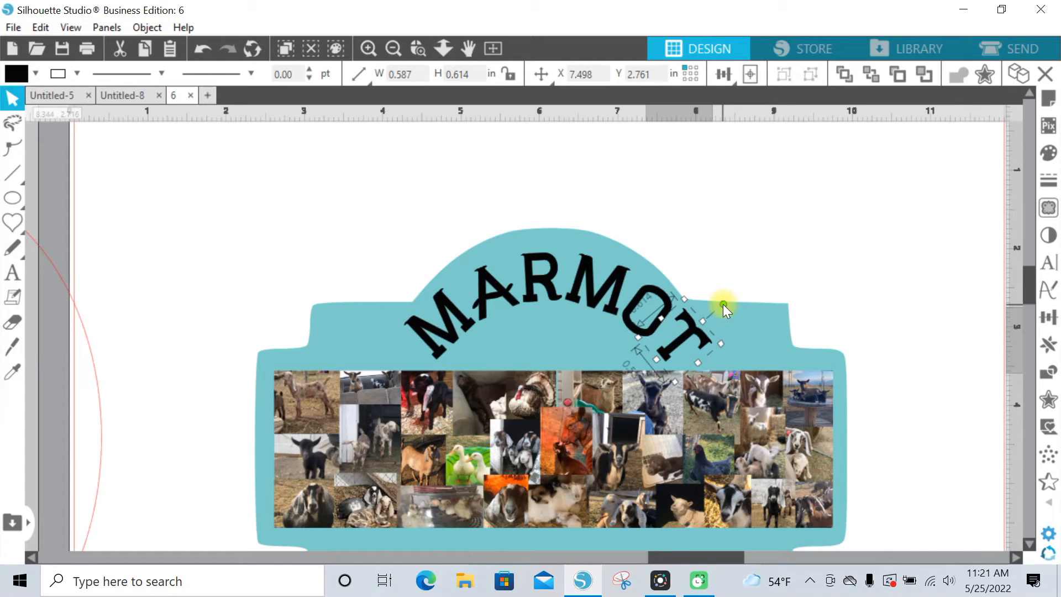
left_click_drag(724, 304, 725, 306)
left_click(721, 220)
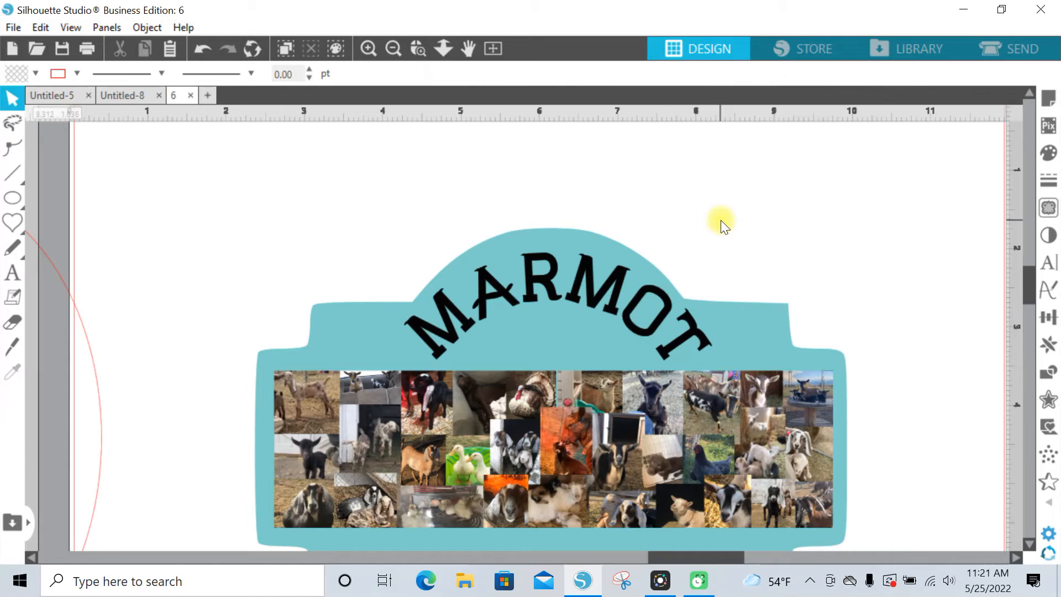
left_click(693, 334)
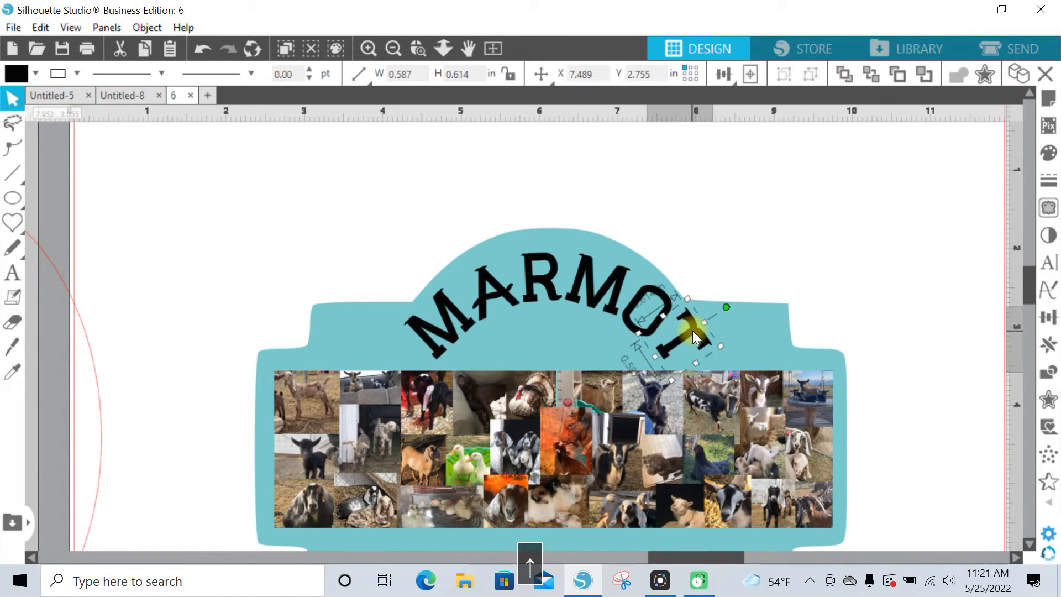
left_click(730, 267)
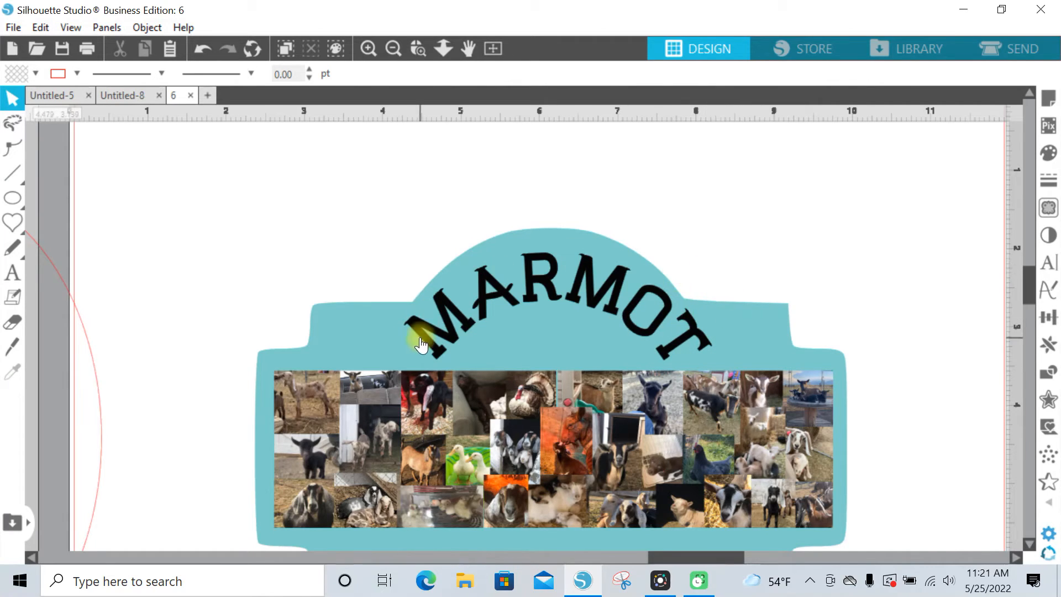
Group all the MARMOT letters together, leaving the teal frame out of the selection
left_click_drag(358, 220, 714, 343)
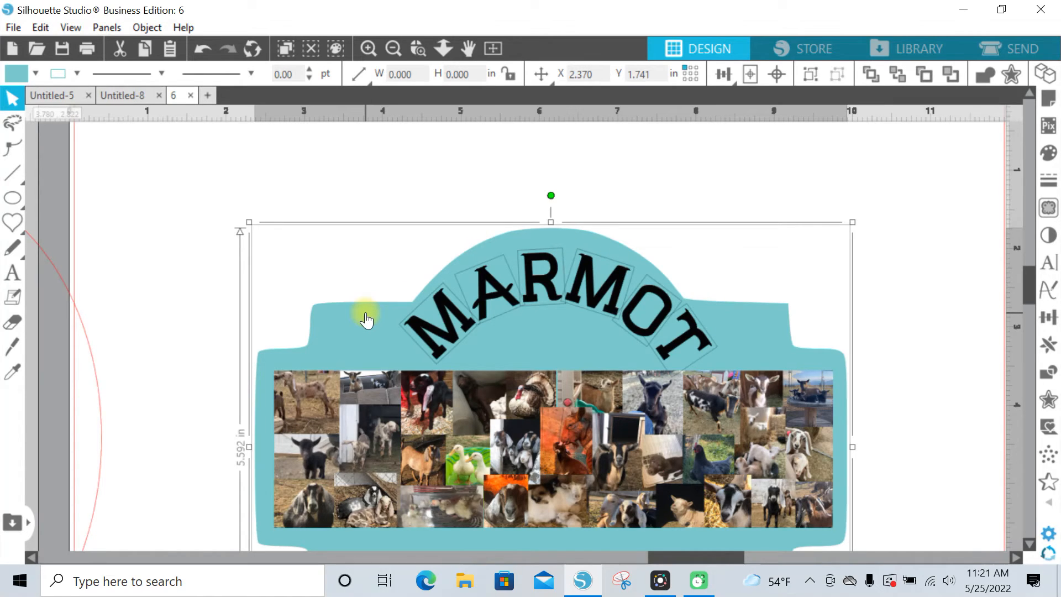
left_click(365, 313, "shift")
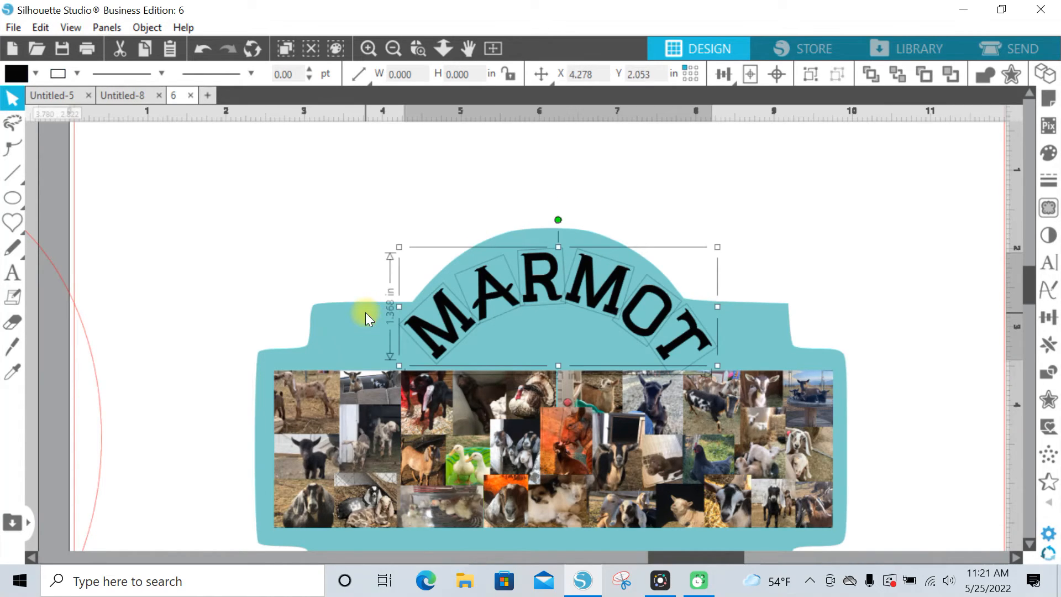
right_click(677, 349)
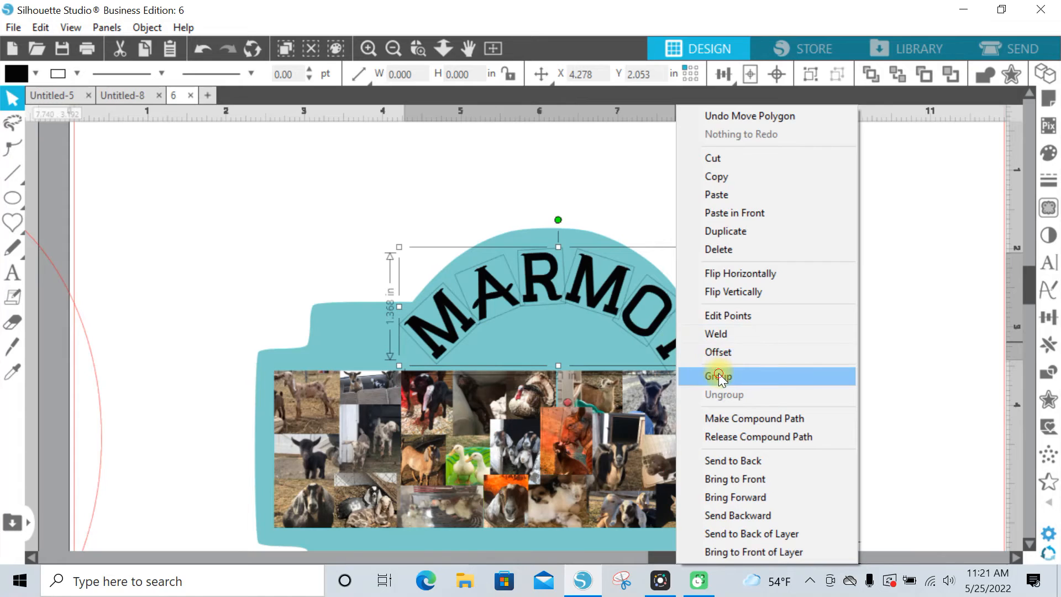
left_click(719, 373)
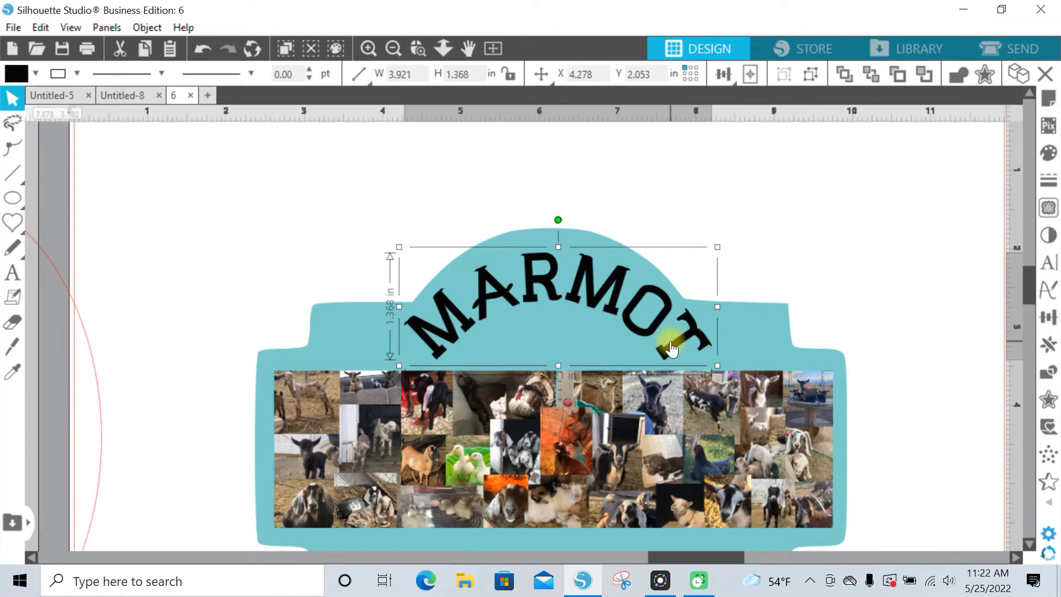
Add the text FARMS on the page near the frame's lower left edge
left_click(393, 48)
left_click(694, 251)
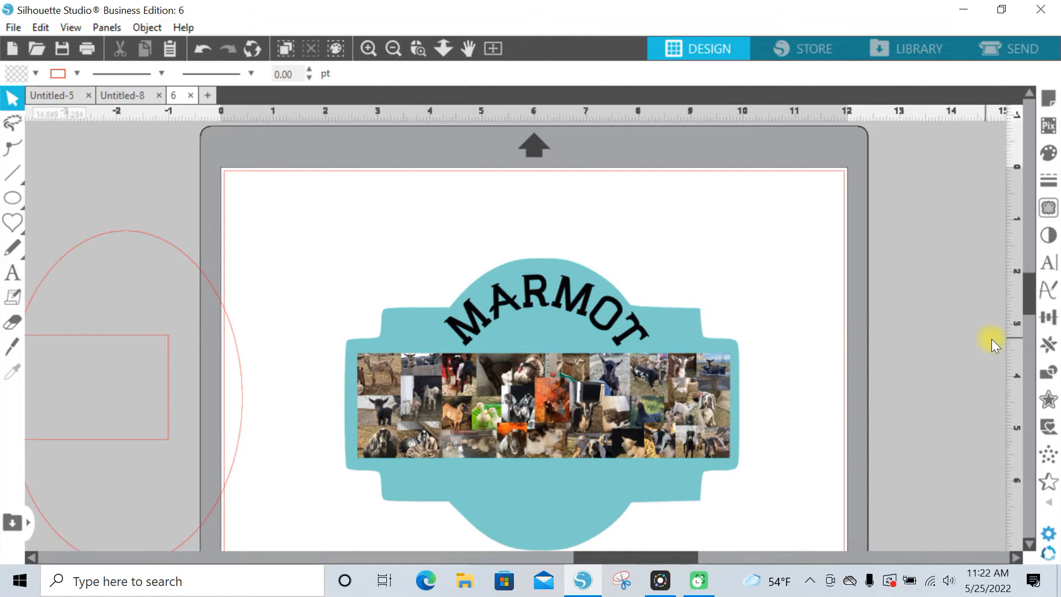
left_click_drag(1027, 300, 1029, 309)
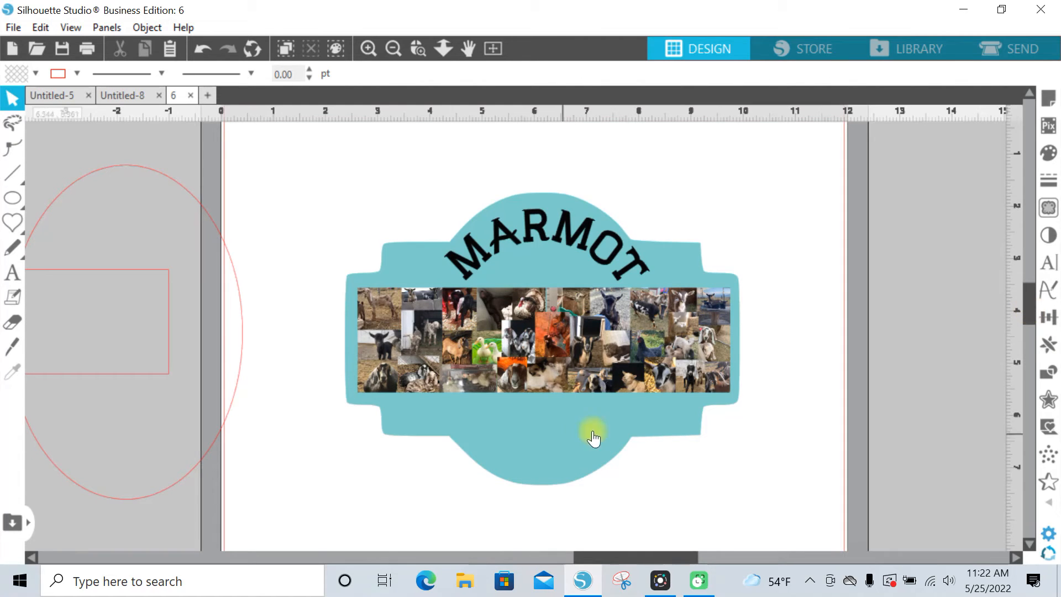
left_click(12, 281)
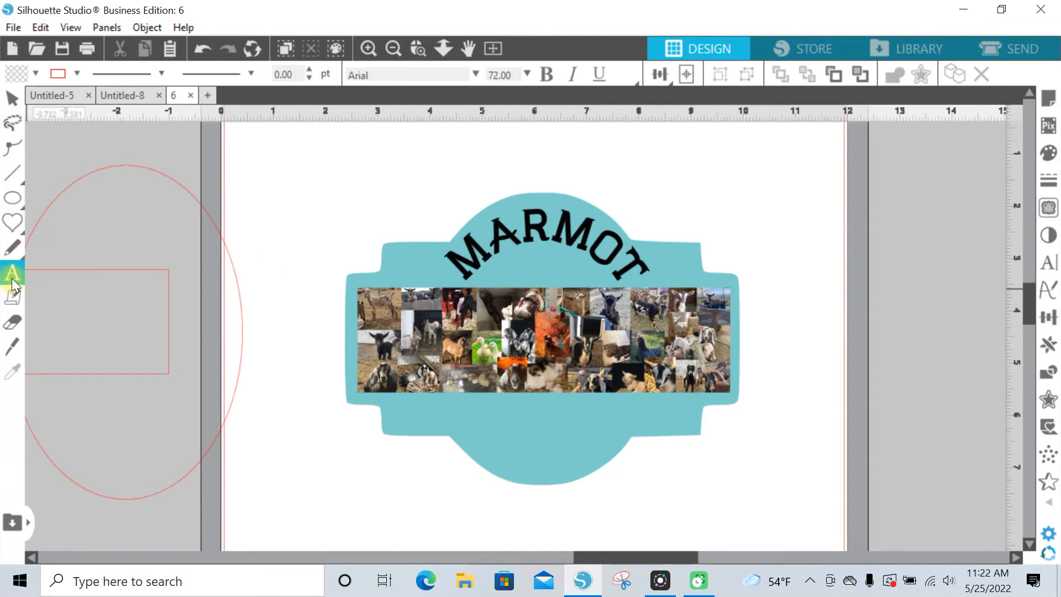
left_click(306, 474)
type("FARMS")
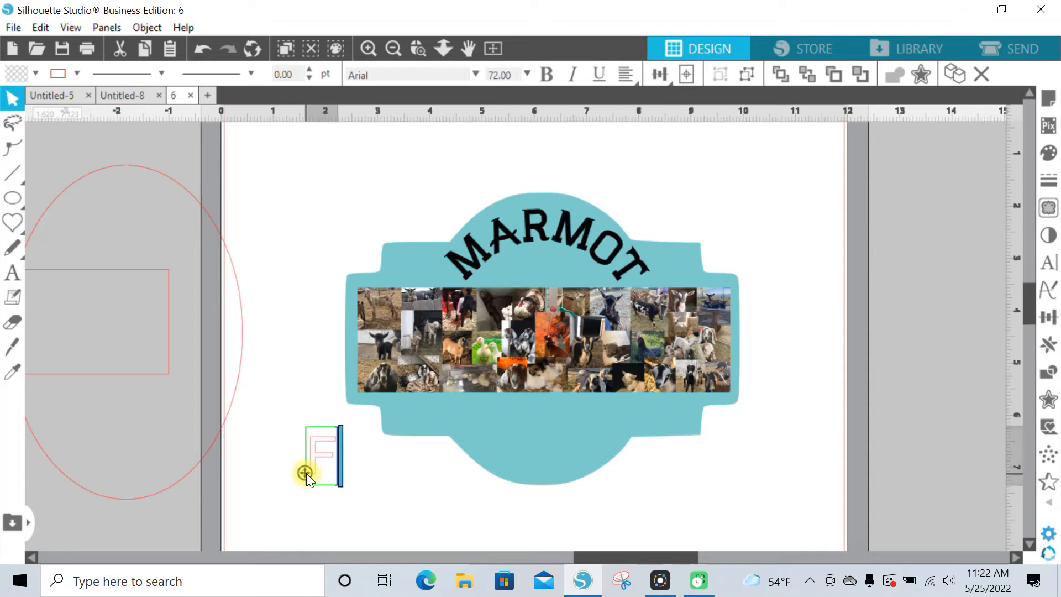
Give the FARMS text a black fill, a black outline and the WALTHAM font
left_click(36, 73)
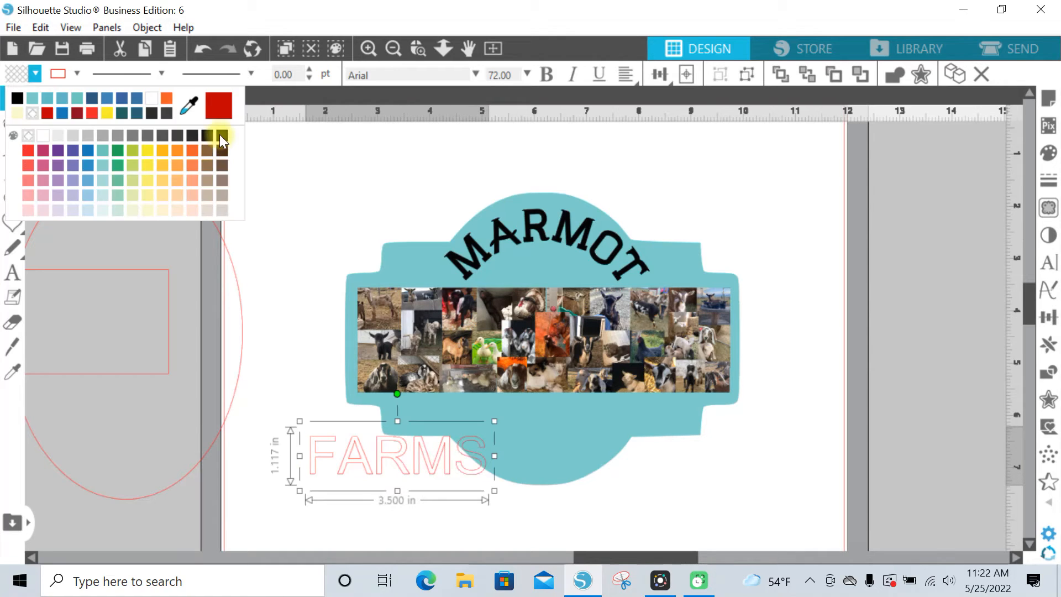
left_click(220, 134)
left_click(76, 72)
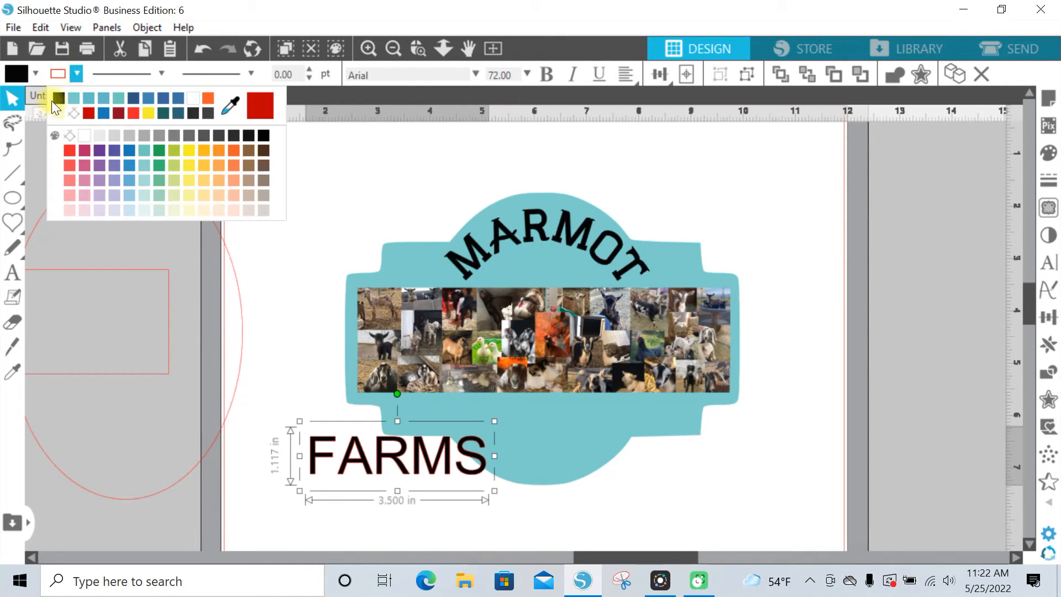
left_click(59, 95)
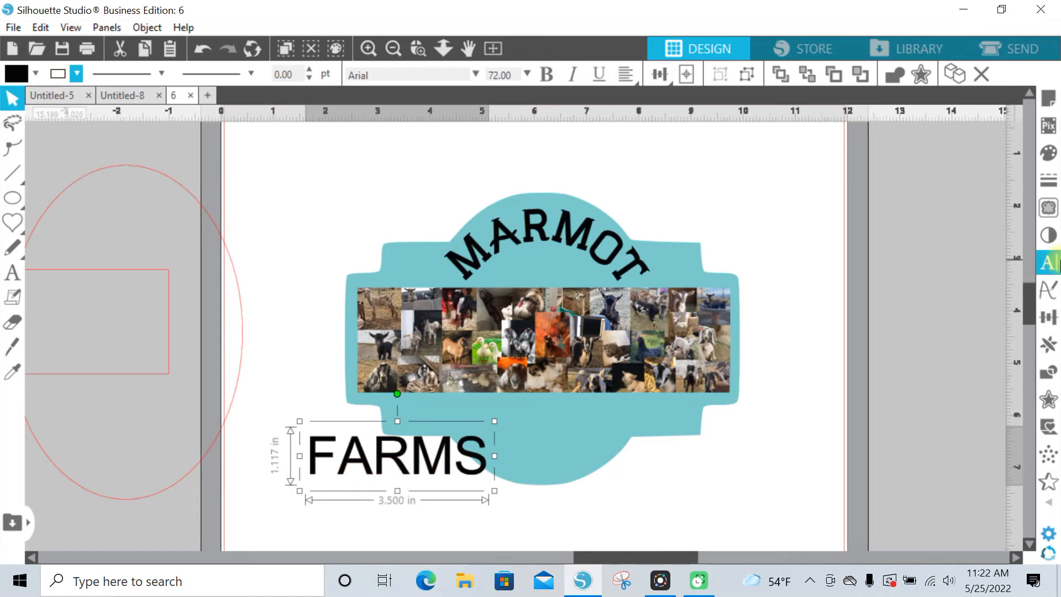
left_click(1050, 264)
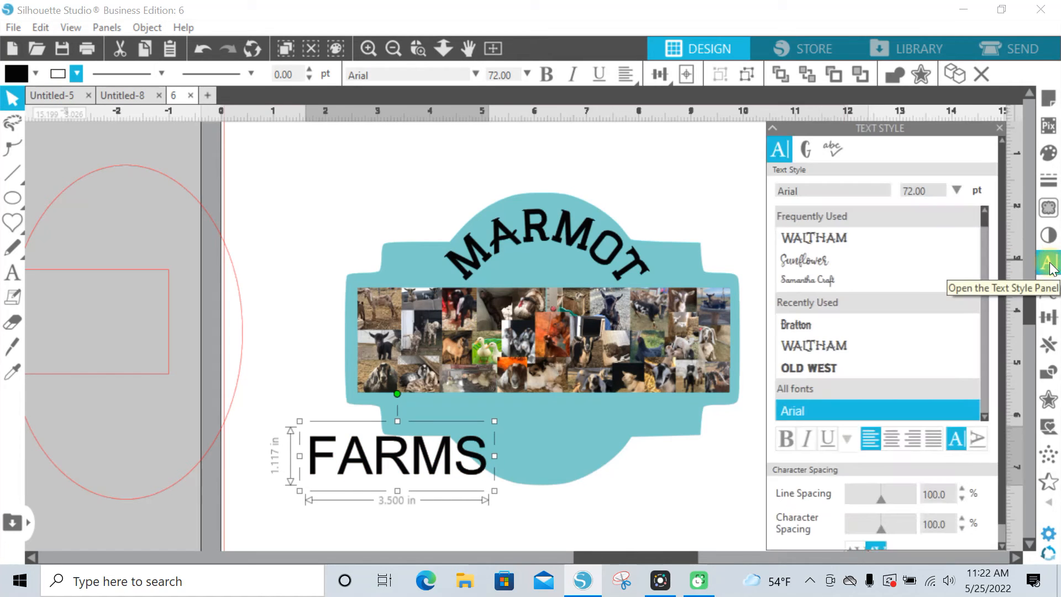
left_click(839, 236)
key("Escape")
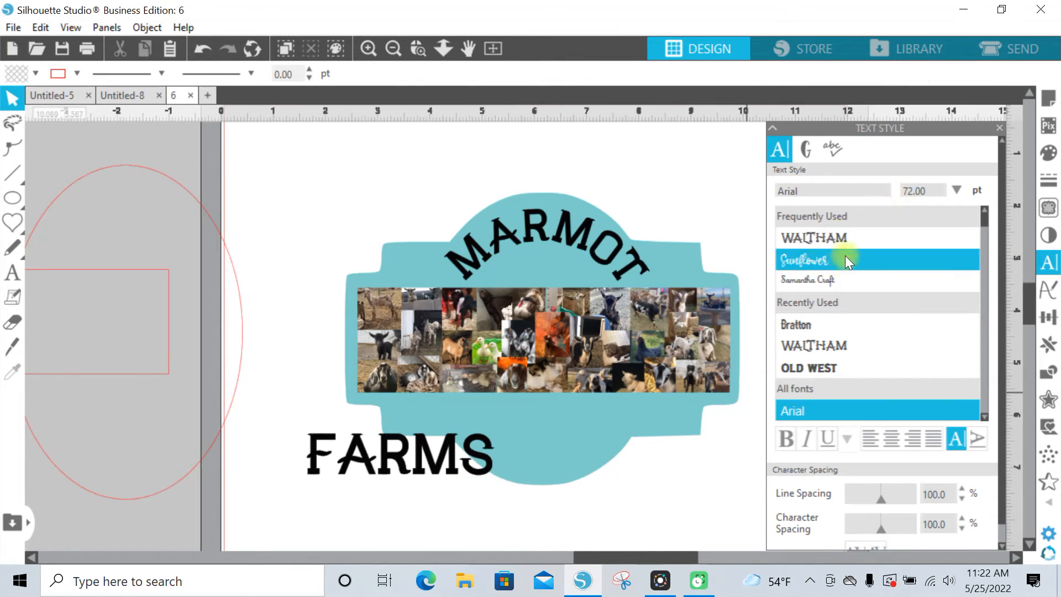
Place the FARMS text on the frame just below the photo collage and shrink it to about 62.56 pt
left_click_drag(395, 462, 536, 432)
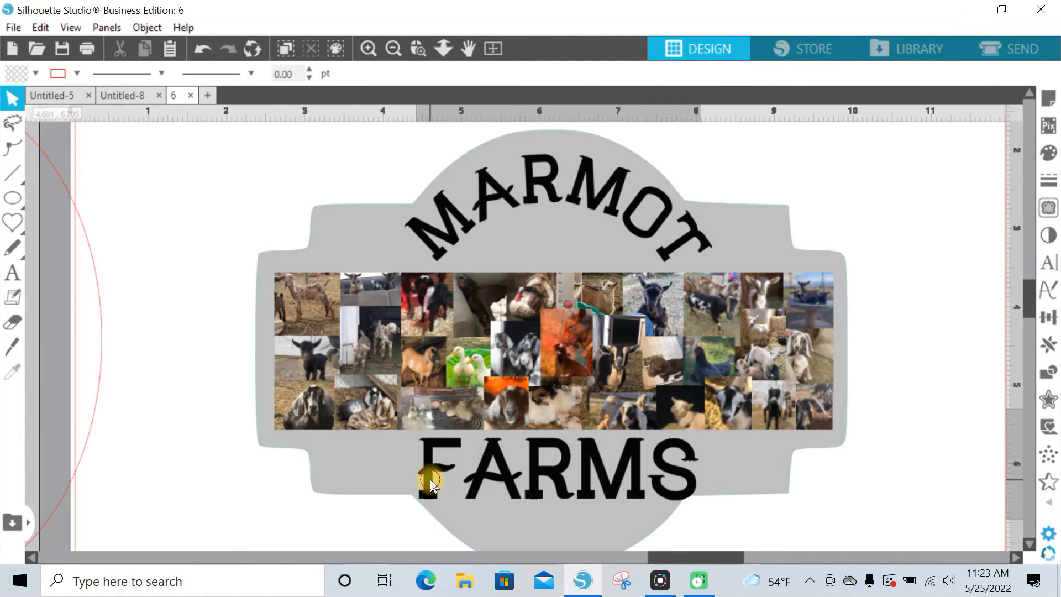
left_click(415, 479)
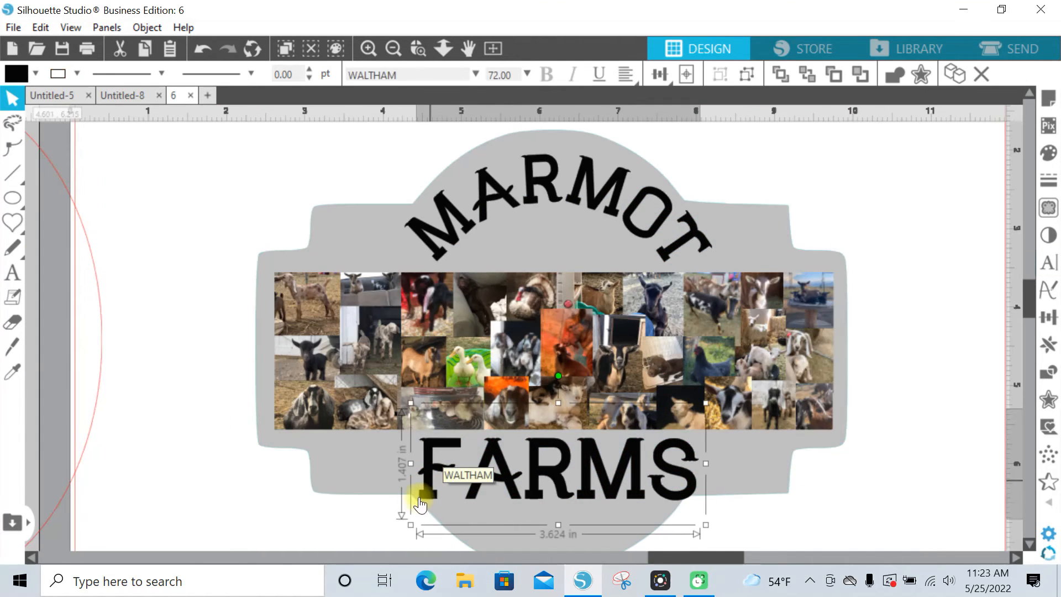
left_click_drag(410, 525, 443, 502)
left_click_drag(644, 454, 623, 459)
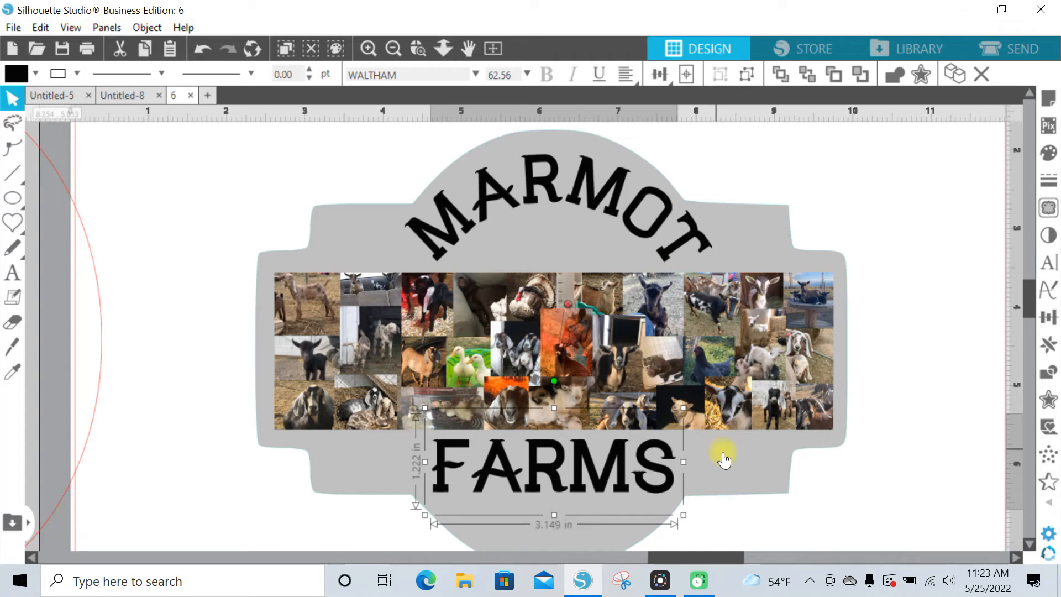
left_click(823, 481)
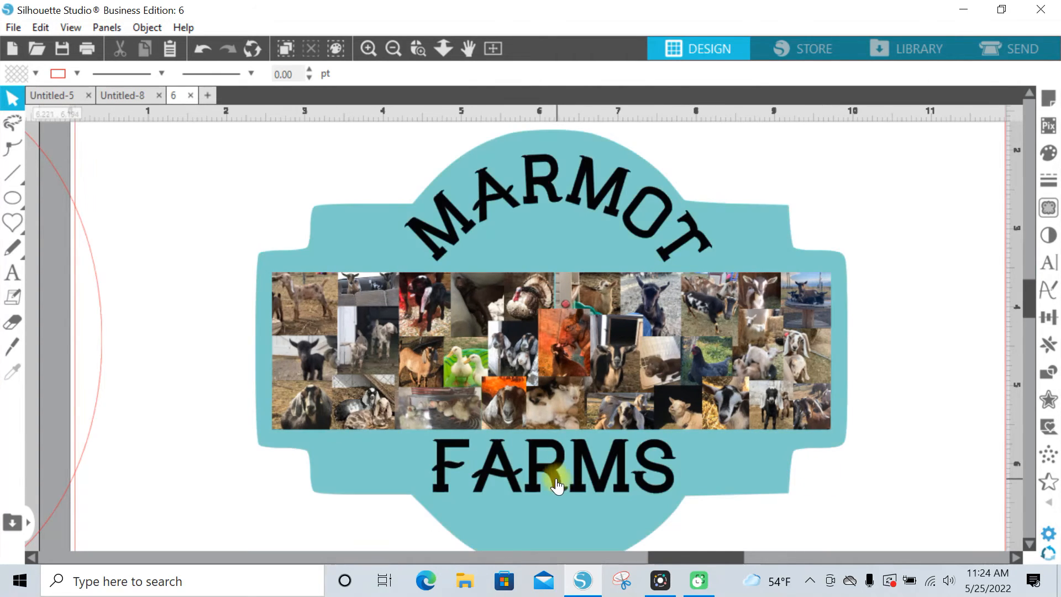
left_click(556, 479)
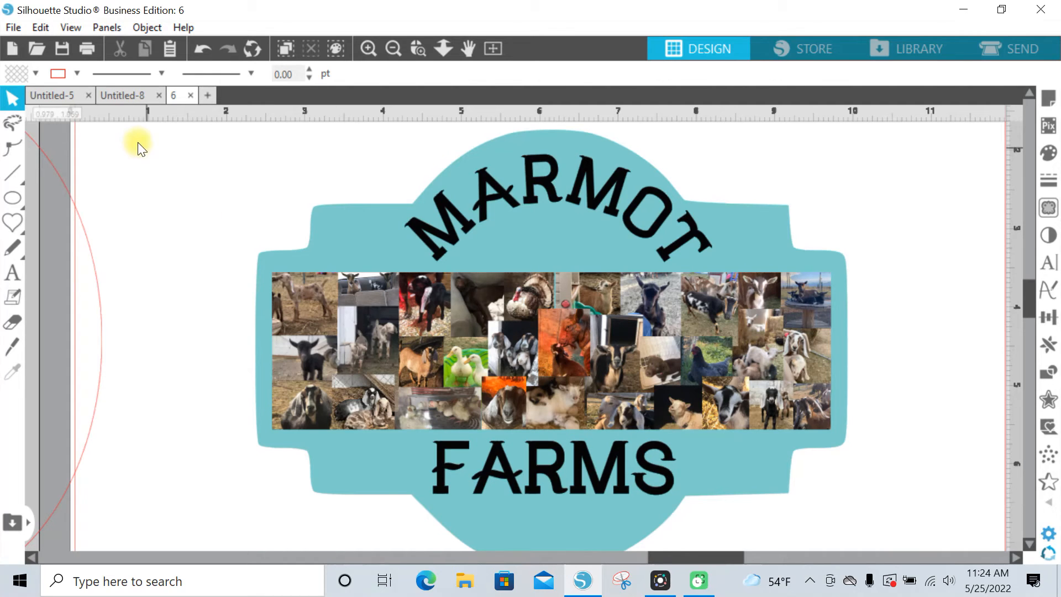
Open the HOOF PRINT file from the Pictures folder
left_click(35, 49)
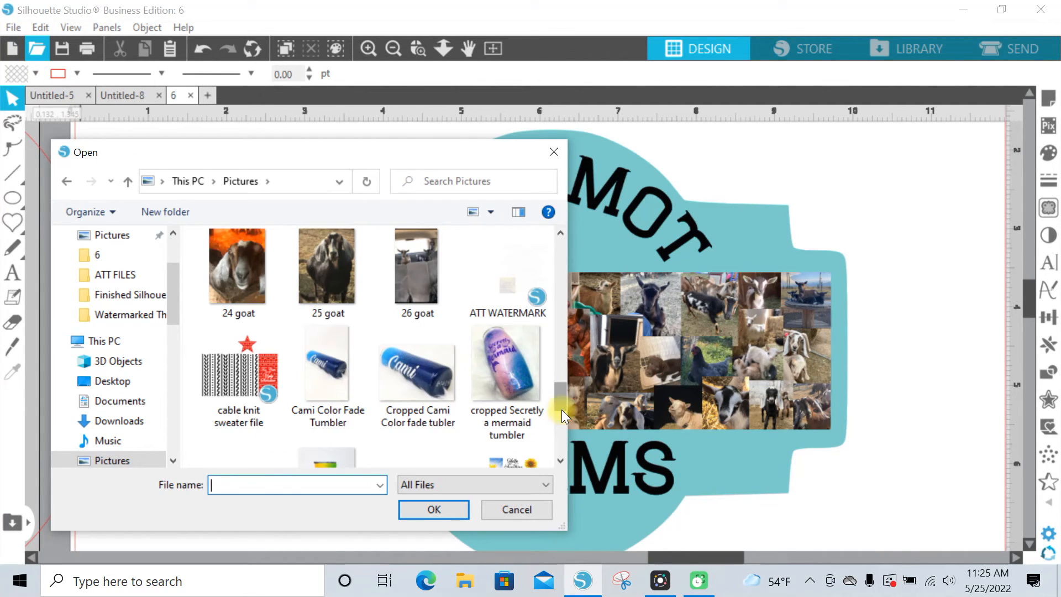
left_click_drag(562, 399, 549, 433)
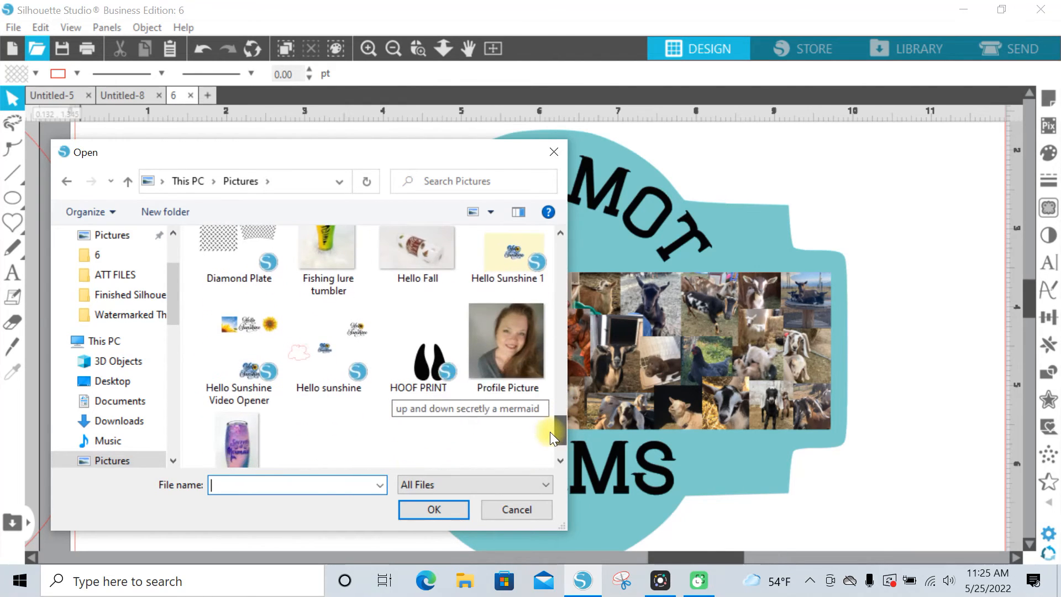
left_click(423, 363)
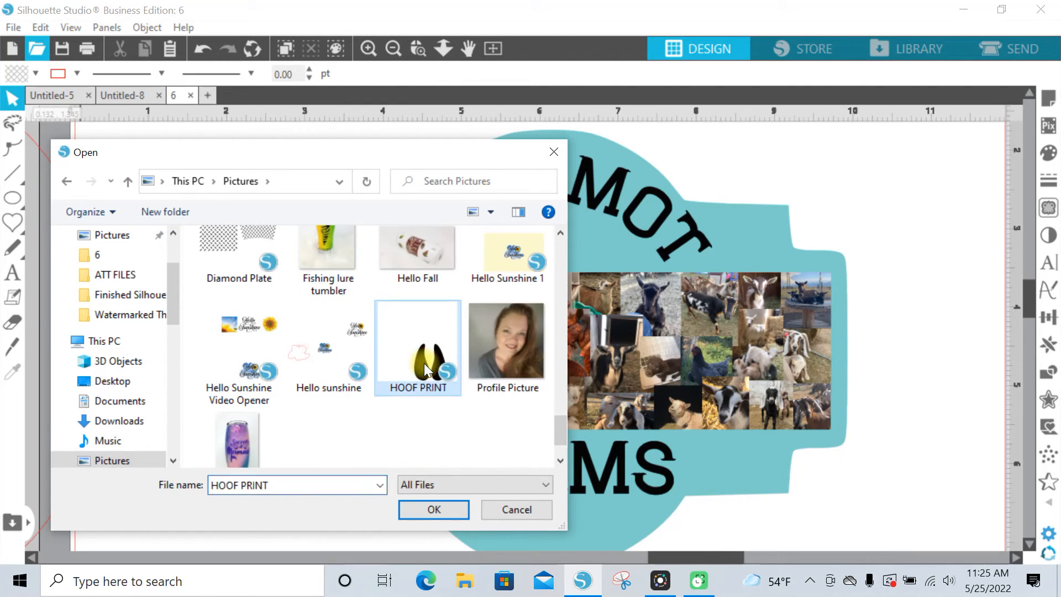
left_click(438, 513)
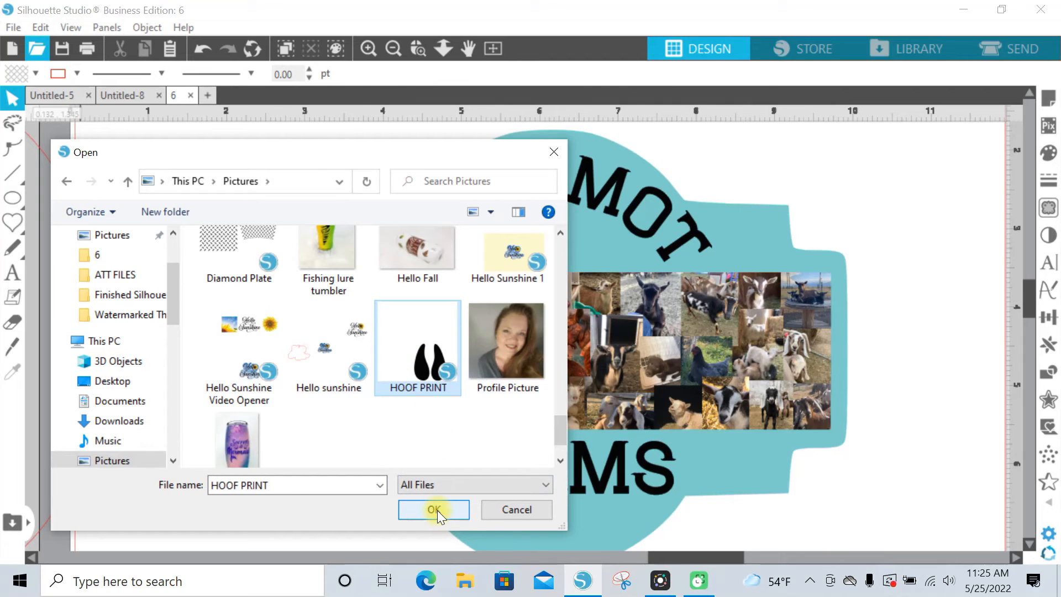
left_click(437, 510)
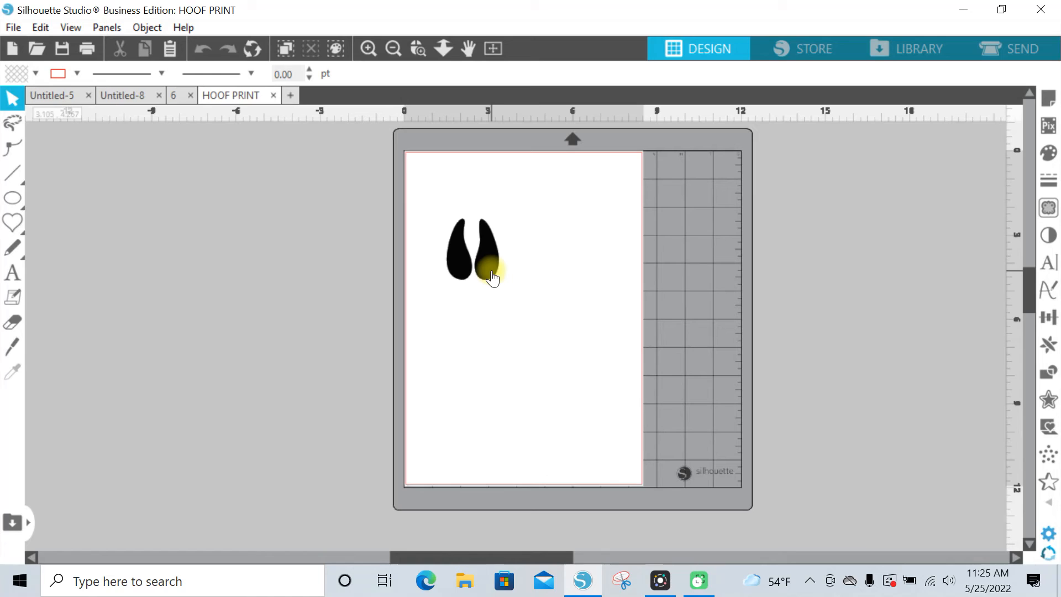
Copy the black hoof print shape from the HOOF PRINT document
left_click(492, 278)
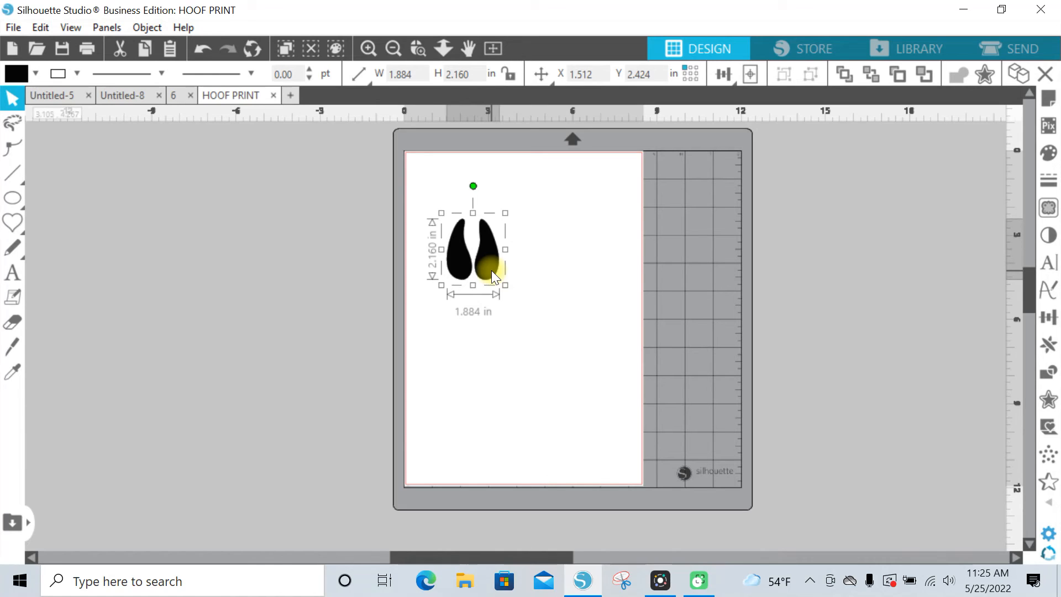
right_click(494, 289)
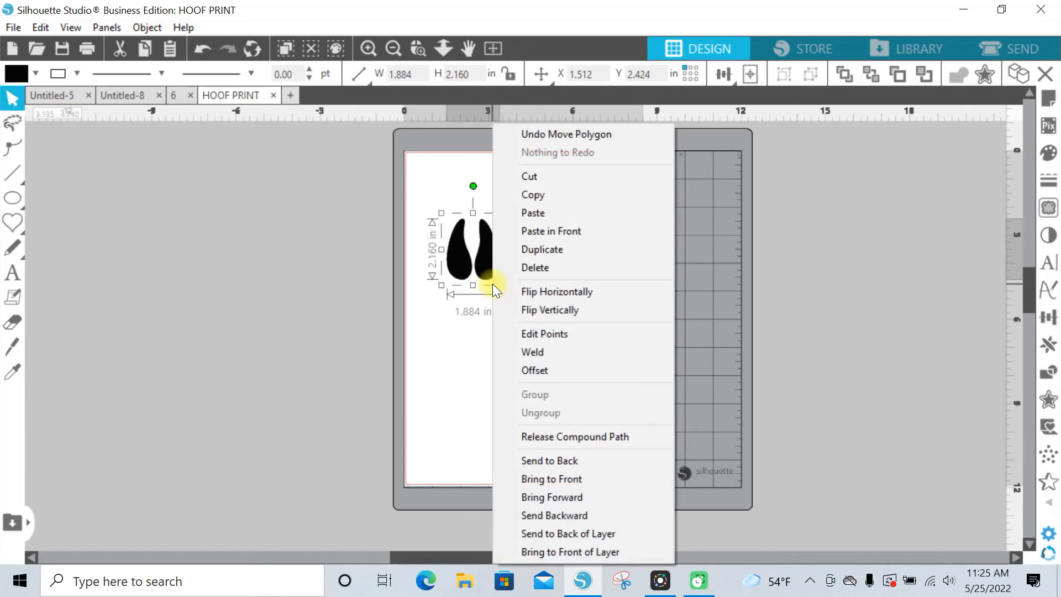
left_click(536, 196)
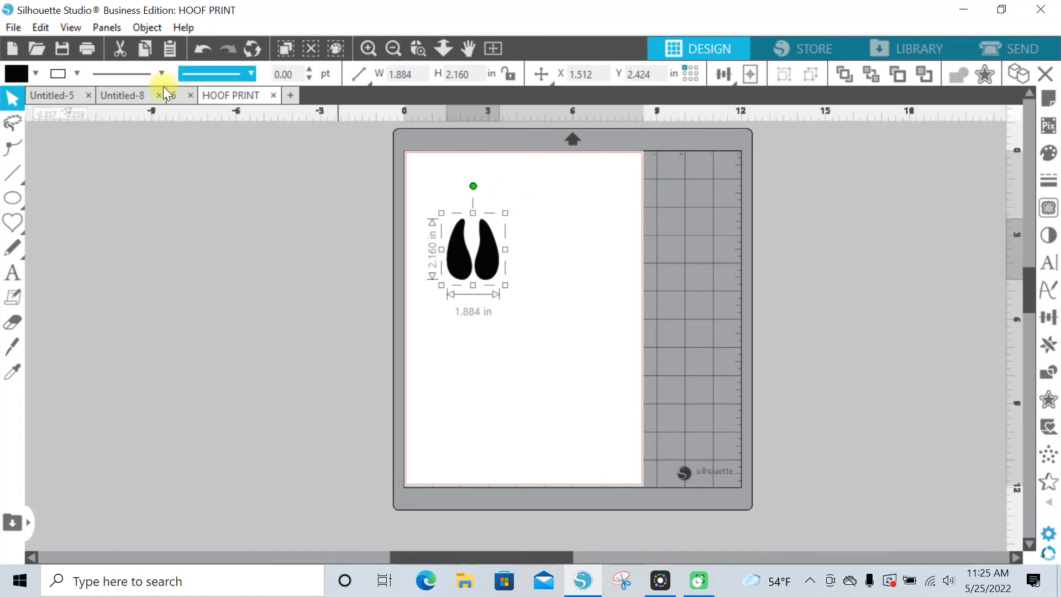
Paste the hoof print into document 6 and set it beside the frame's upper right, clear of the MARMOT text
left_click(174, 95)
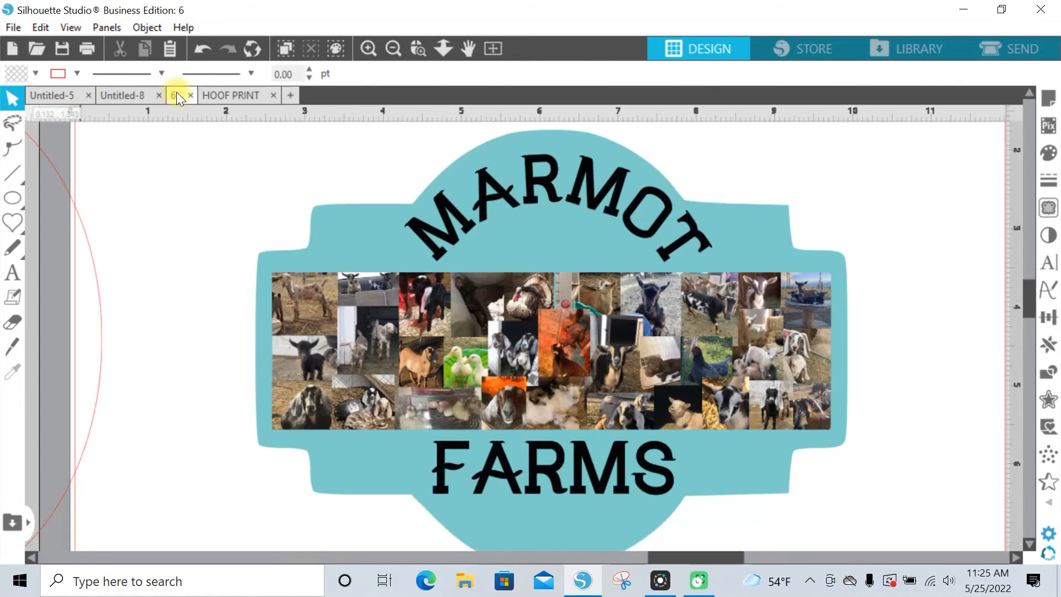
right_click(270, 174)
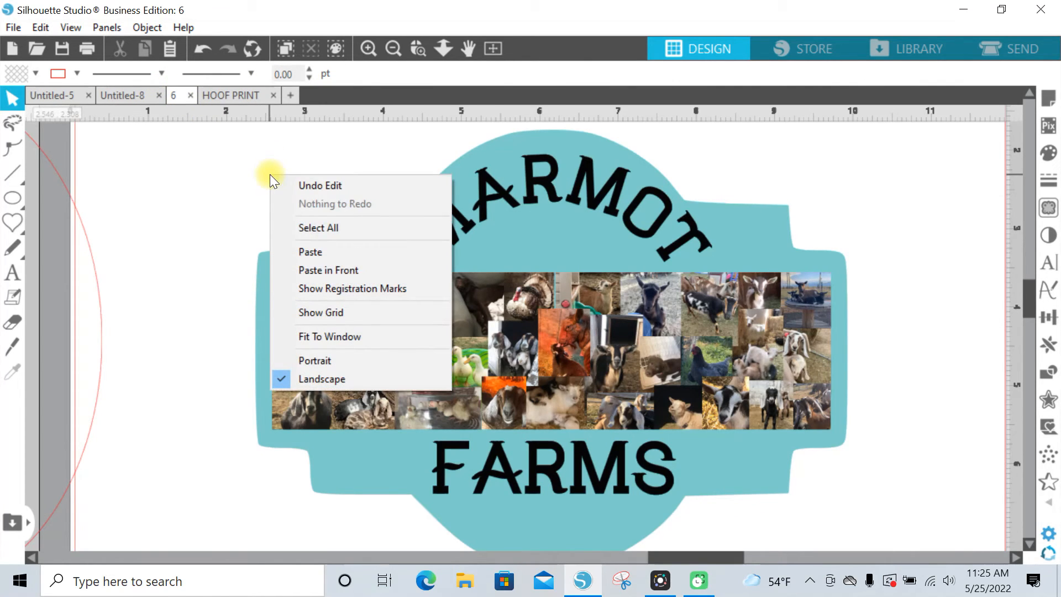
left_click(307, 251)
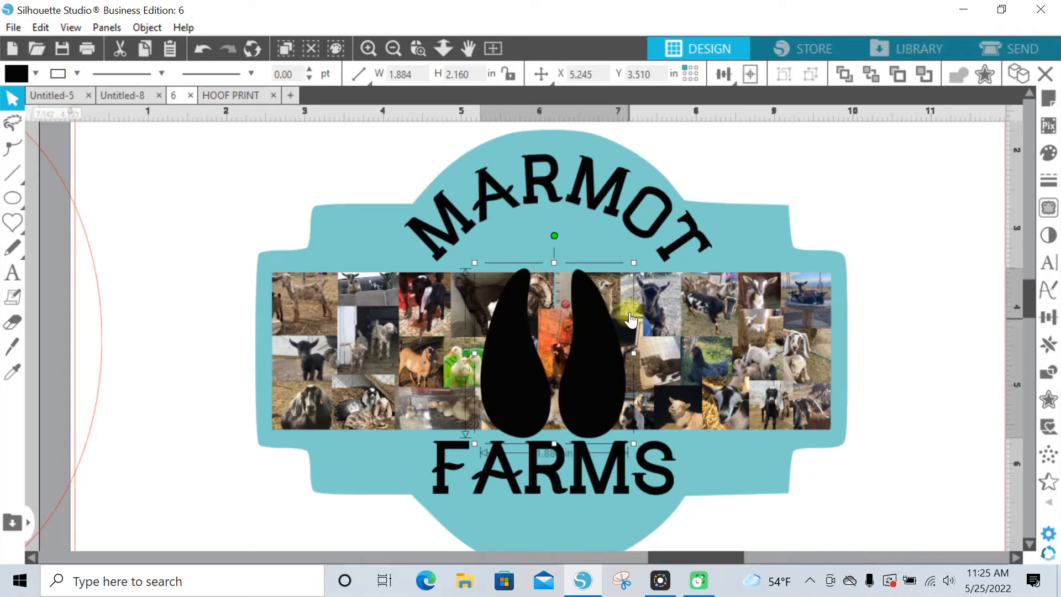
left_click_drag(600, 402, 941, 265)
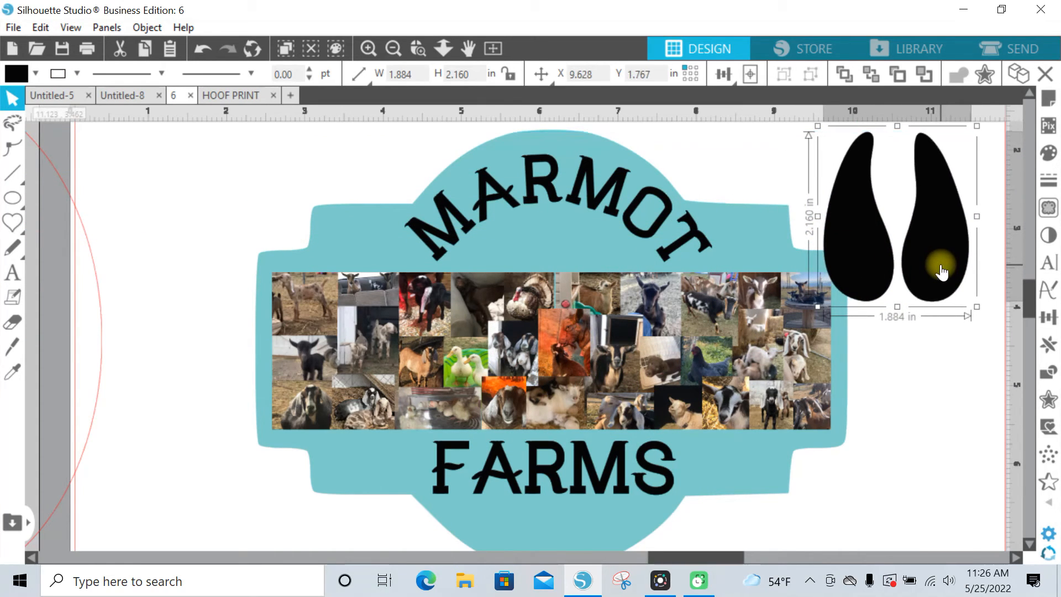
left_click_drag(941, 264, 918, 271)
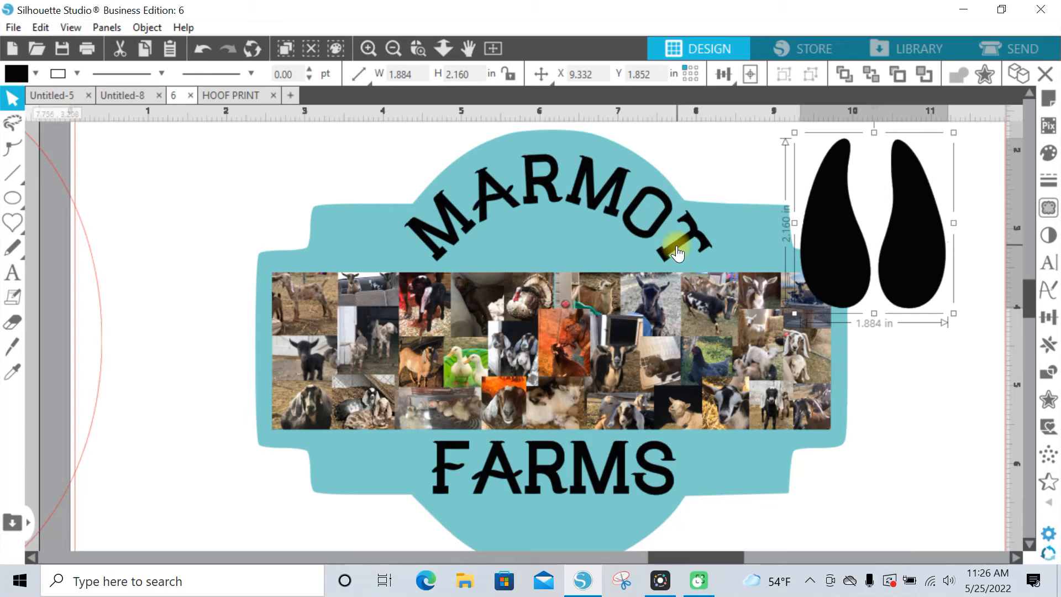
Ungroup the curved MARMOT text into separate letters
left_click(620, 178)
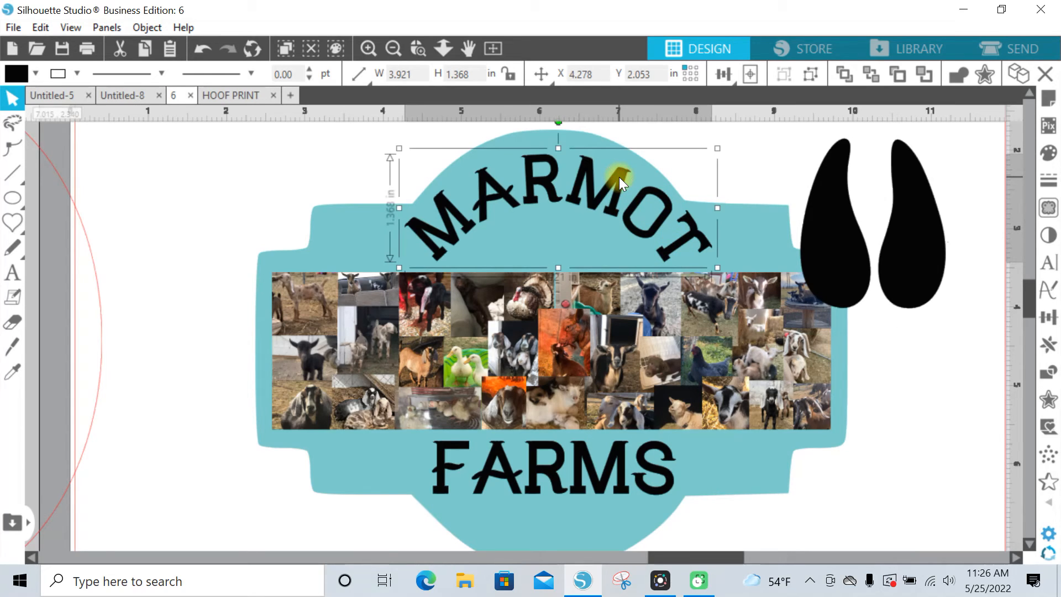
right_click(619, 177)
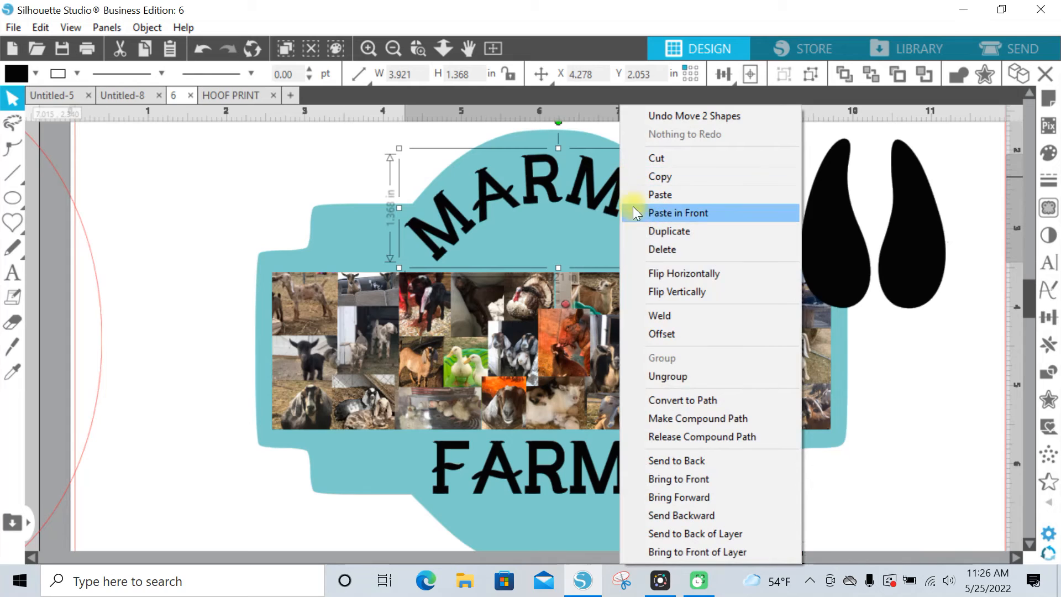
left_click(671, 376)
left_click(765, 156)
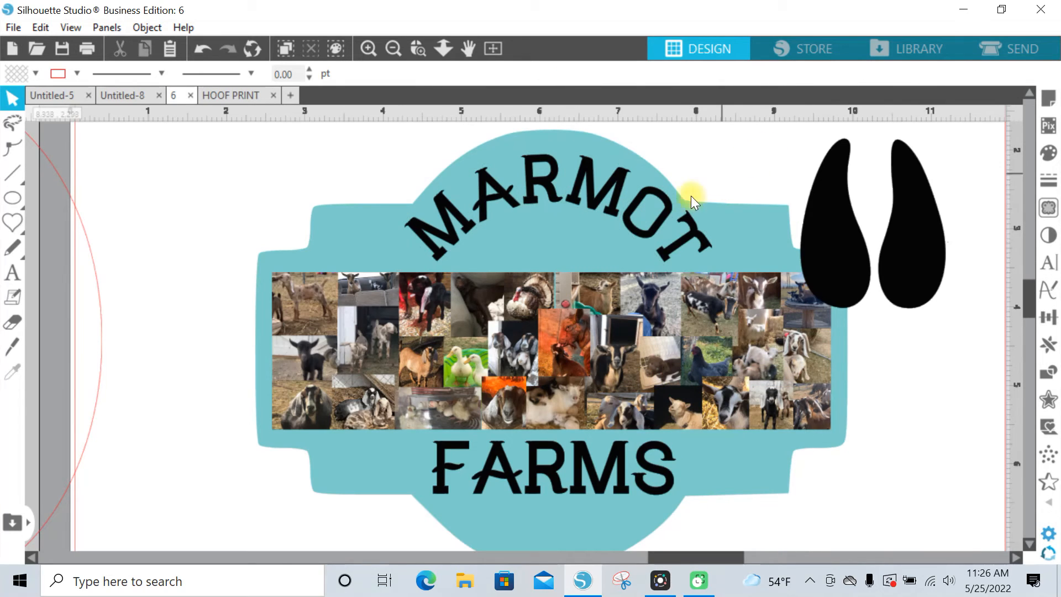
Release the compound path of the O in MARMOT and pull its inner piece out above the frame
left_click(668, 206)
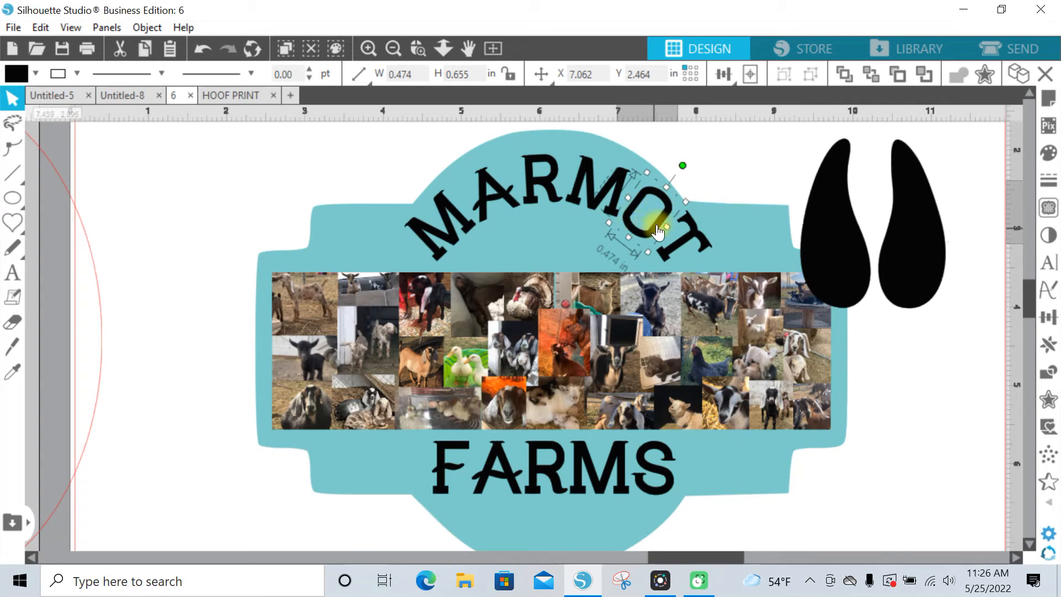
right_click(662, 201)
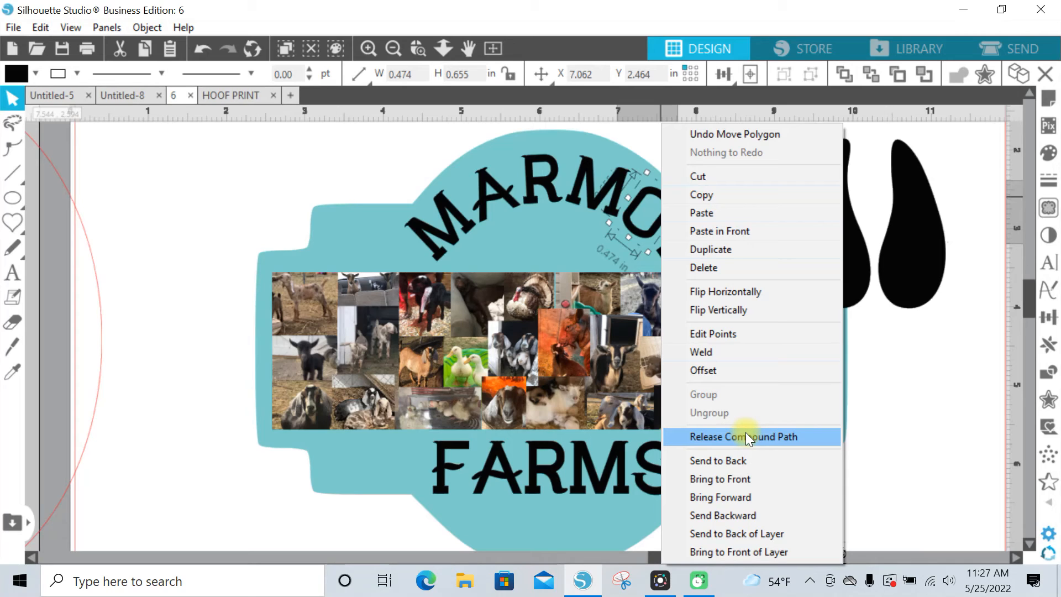
left_click(746, 436)
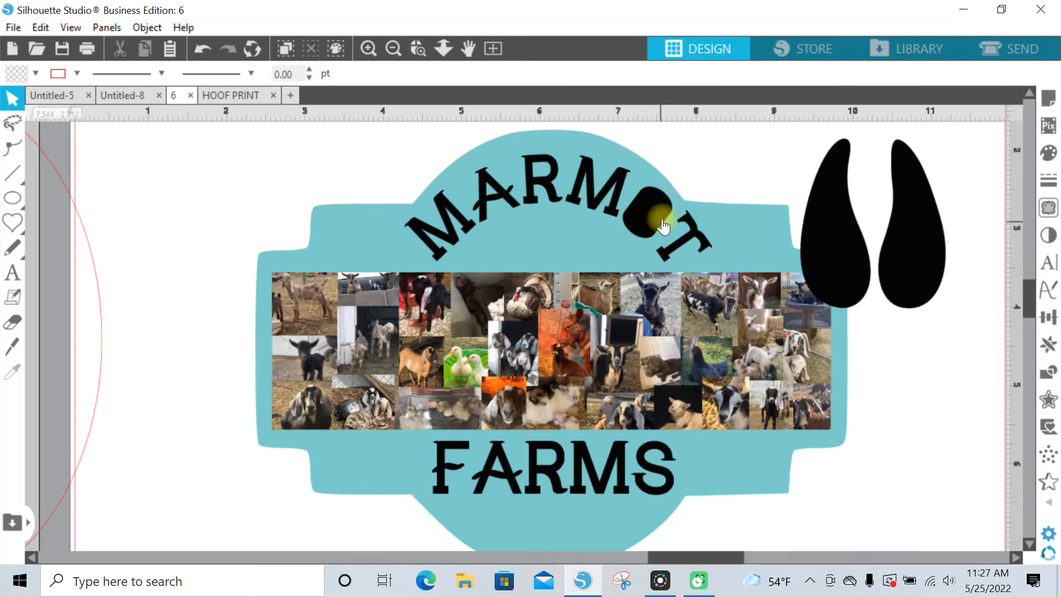
left_click_drag(651, 214, 760, 148)
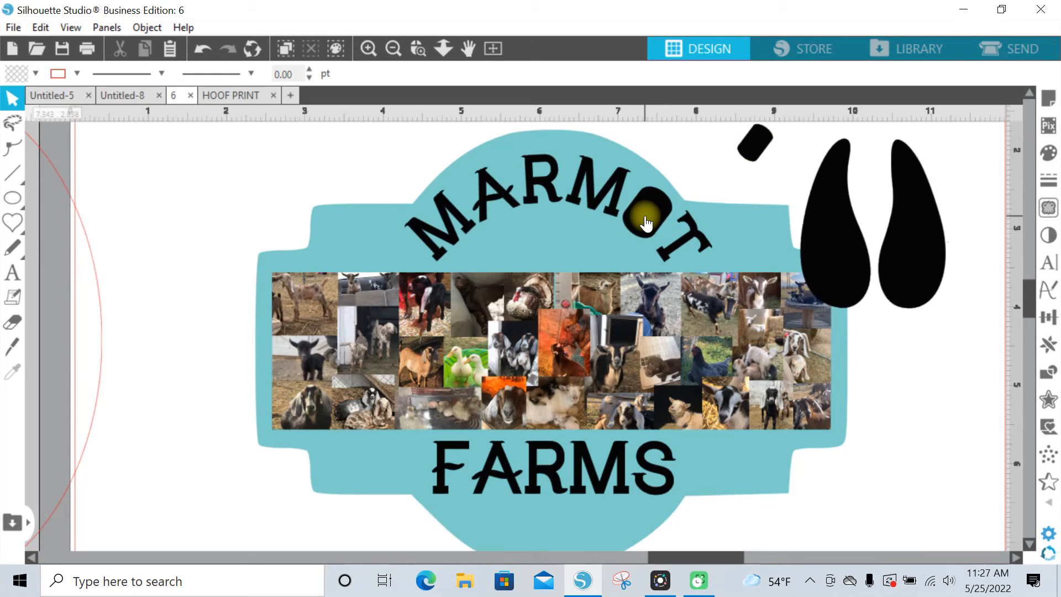
Give the hoof print a white fill and scale it down to about 0.48 by 0.55 in
left_click_drag(917, 239, 817, 359)
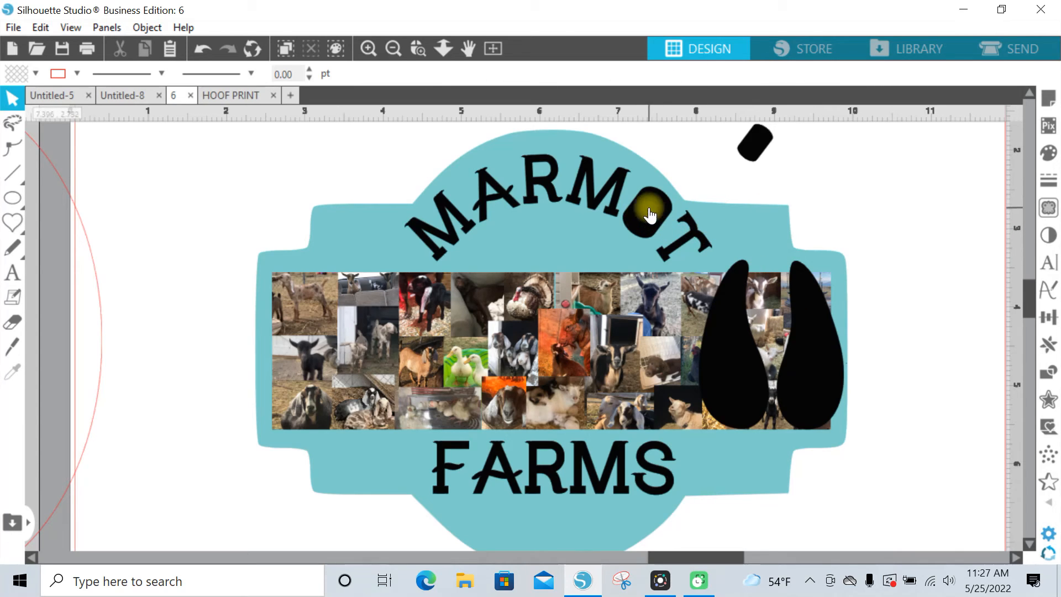
left_click(749, 368)
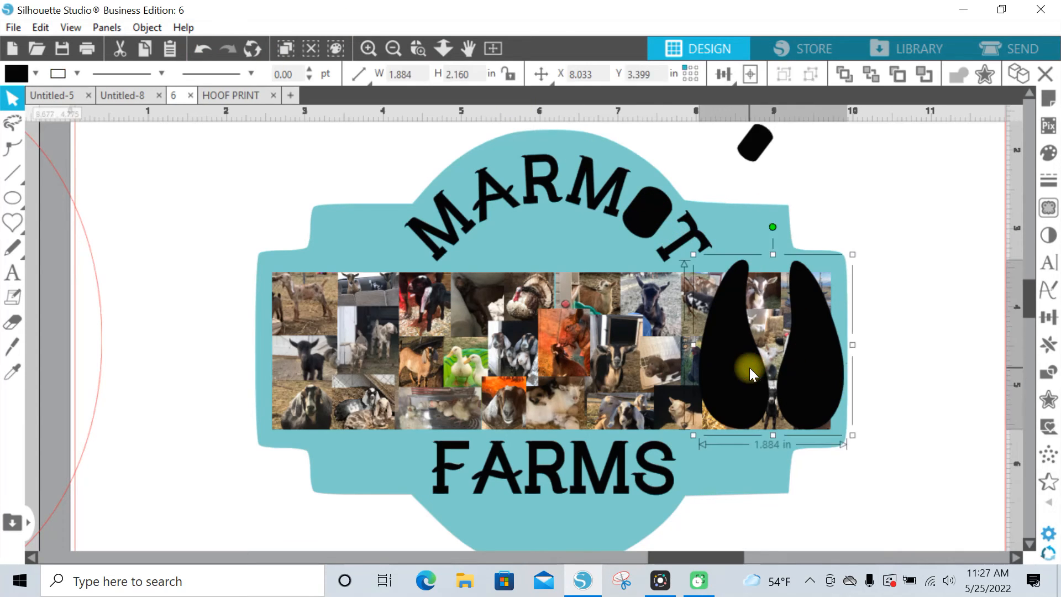
left_click(35, 73)
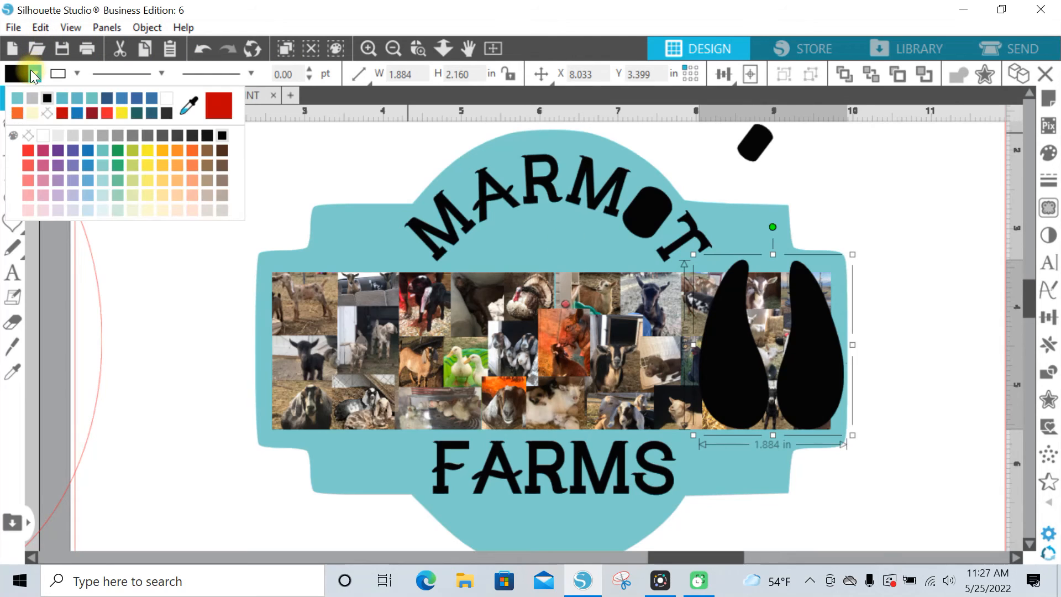
left_click(34, 114)
left_click_drag(853, 254, 644, 259)
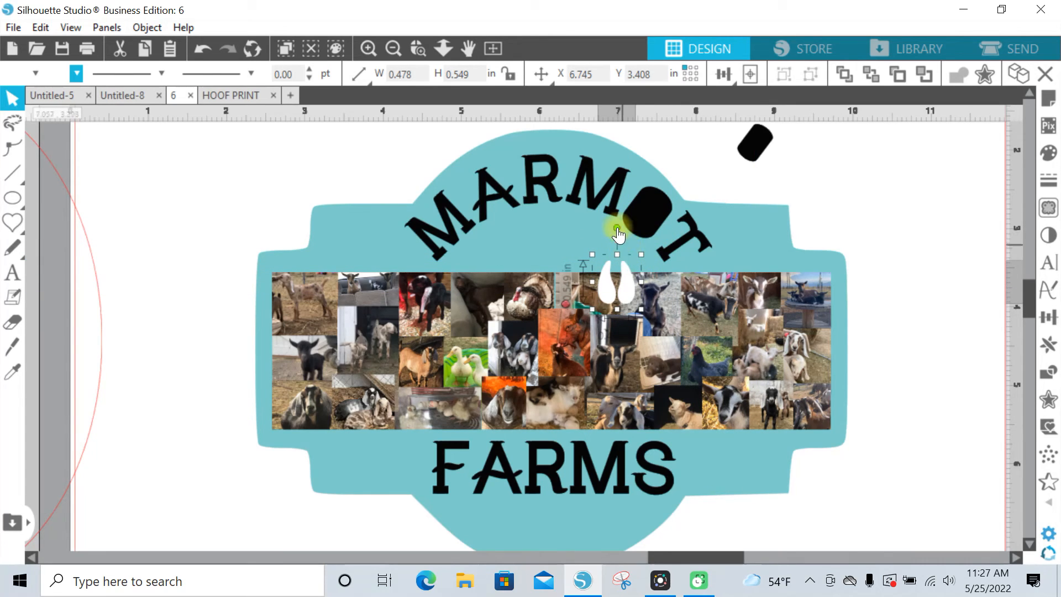
Tilt the hoof print to match the O in MARMOT and fit it inside the letter at about 0.40 by 0.45 in
left_click_drag(617, 227, 649, 224)
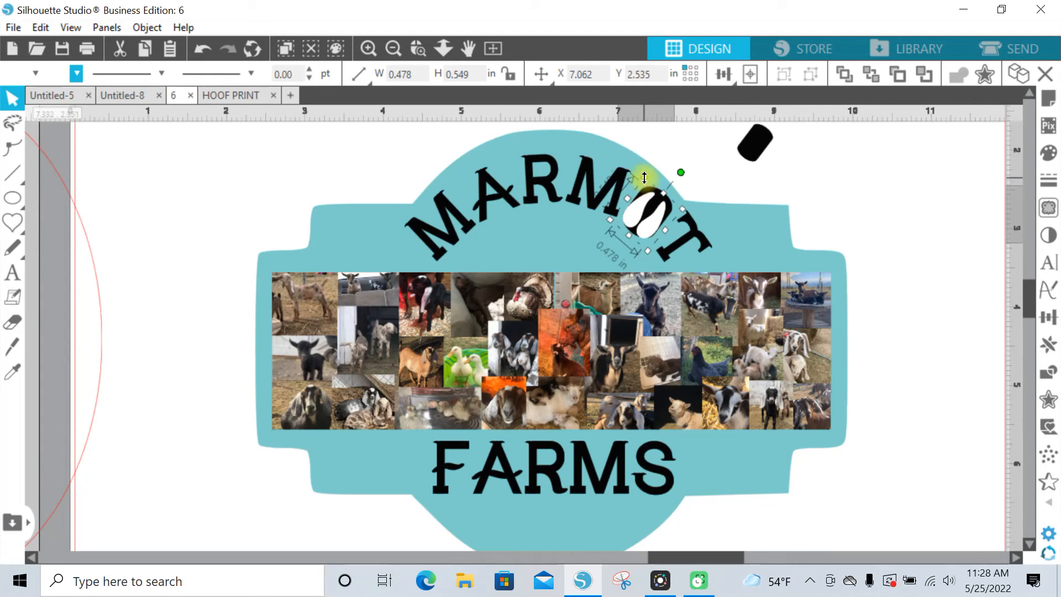
left_click_drag(645, 177, 644, 181)
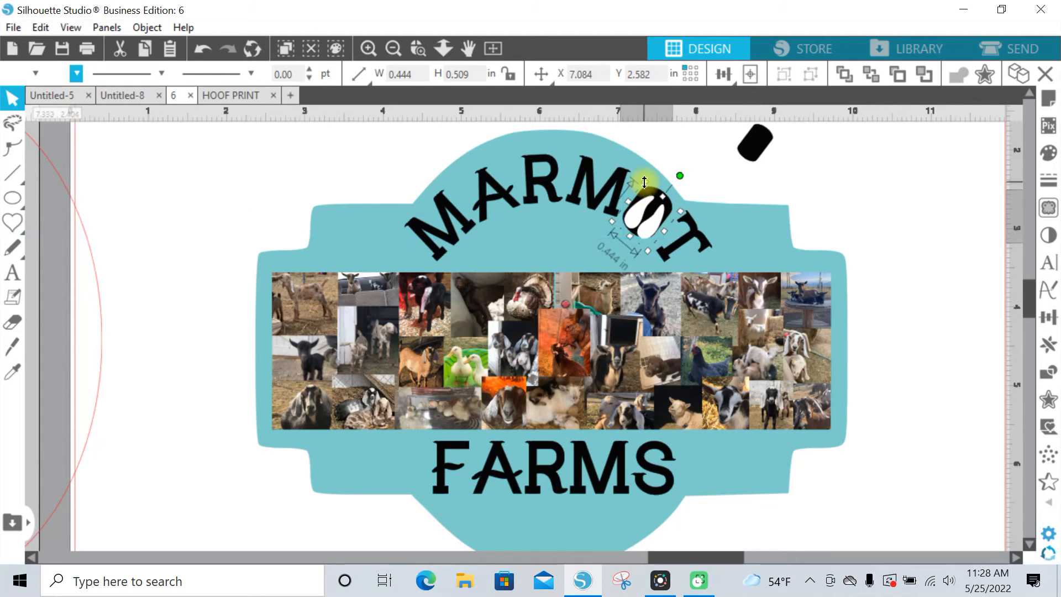
left_click_drag(649, 251, 651, 222)
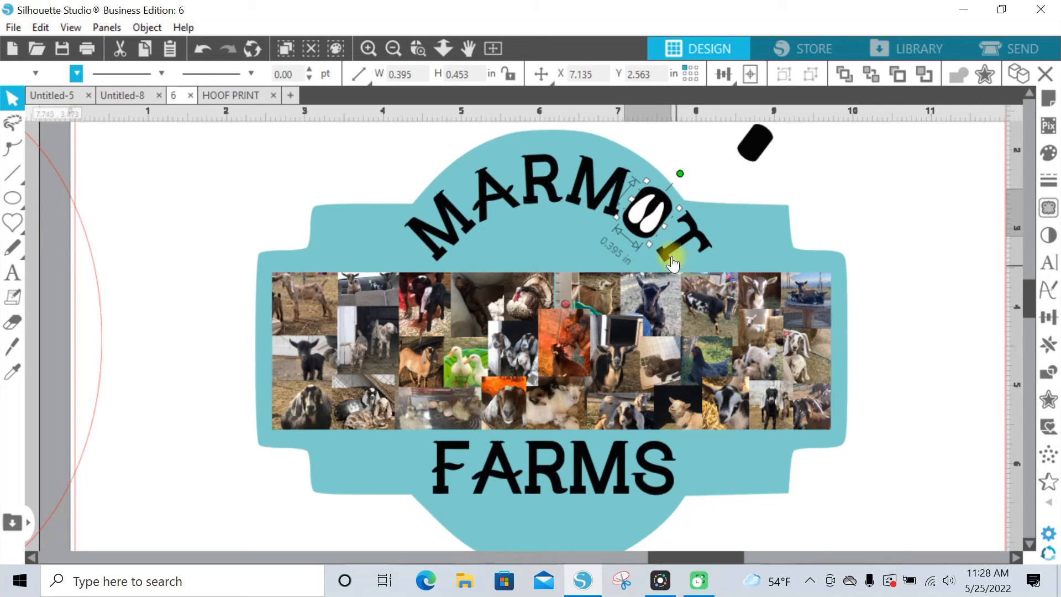
left_click(765, 187)
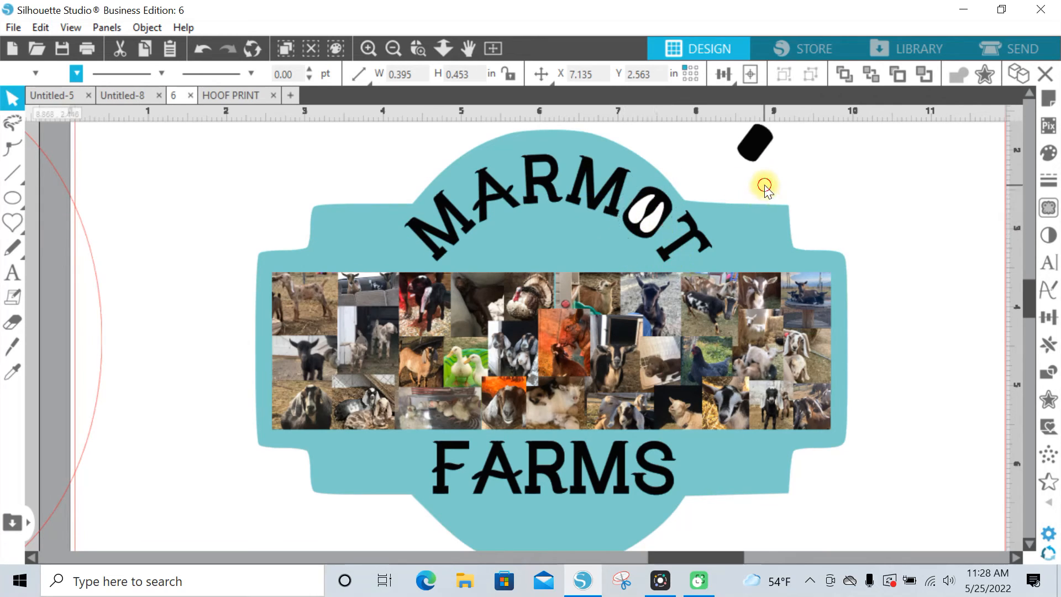
left_click(654, 220)
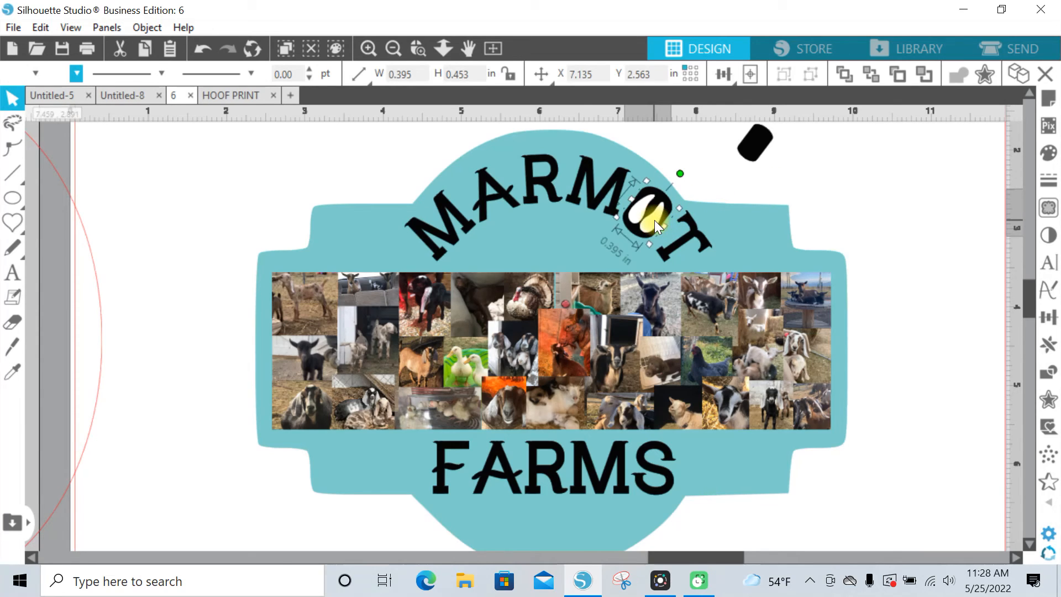
key("Down")
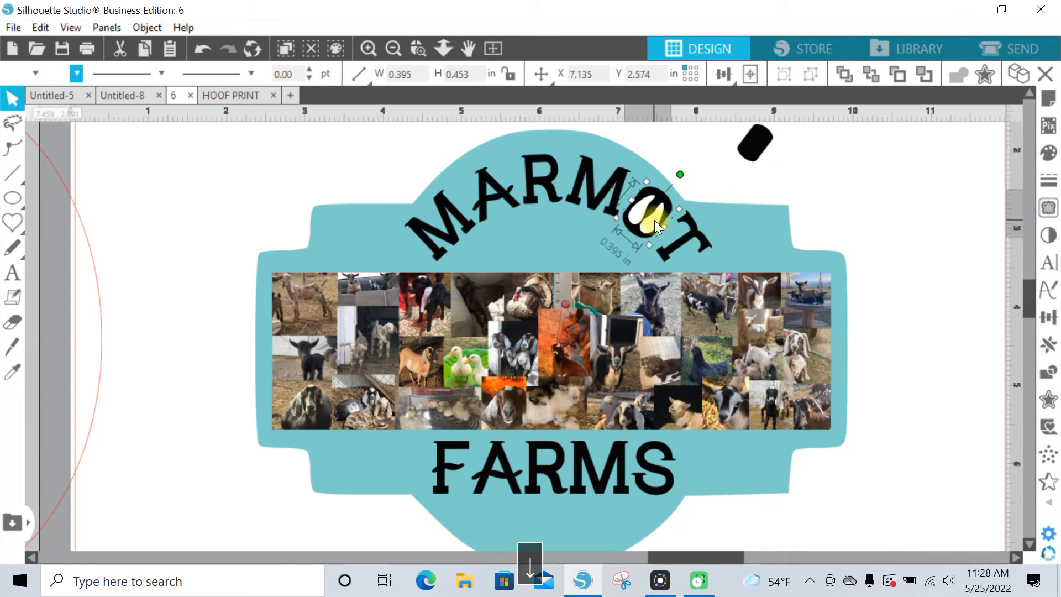
key("Up")
key("Down")
key("Up")
key("Right")
left_click(726, 178)
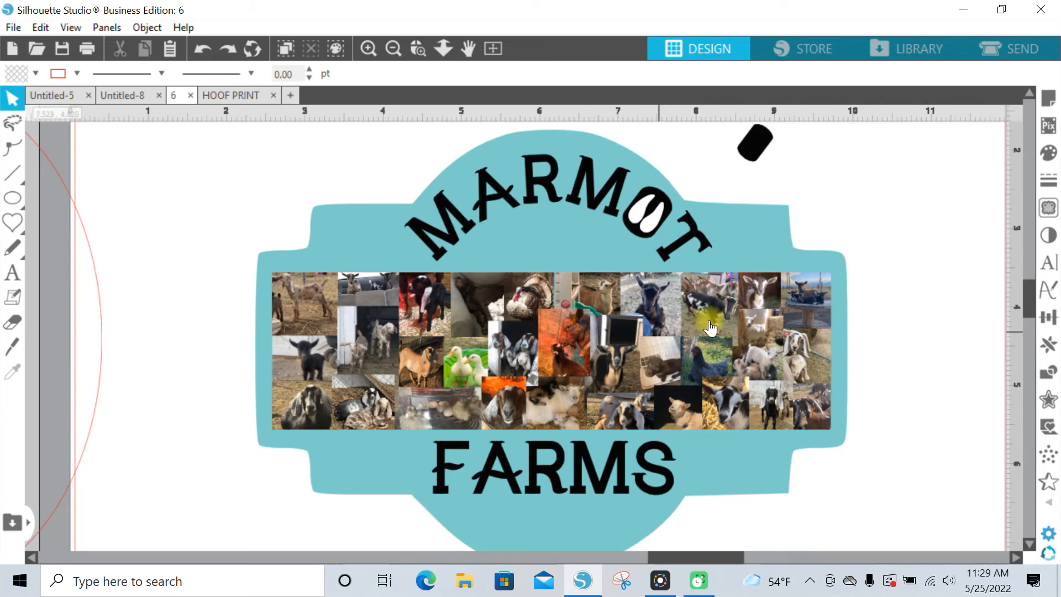
Place a copy of the white hoof print on the frame below the FARMS text
left_click(657, 225)
left_click_drag(654, 221, 545, 539)
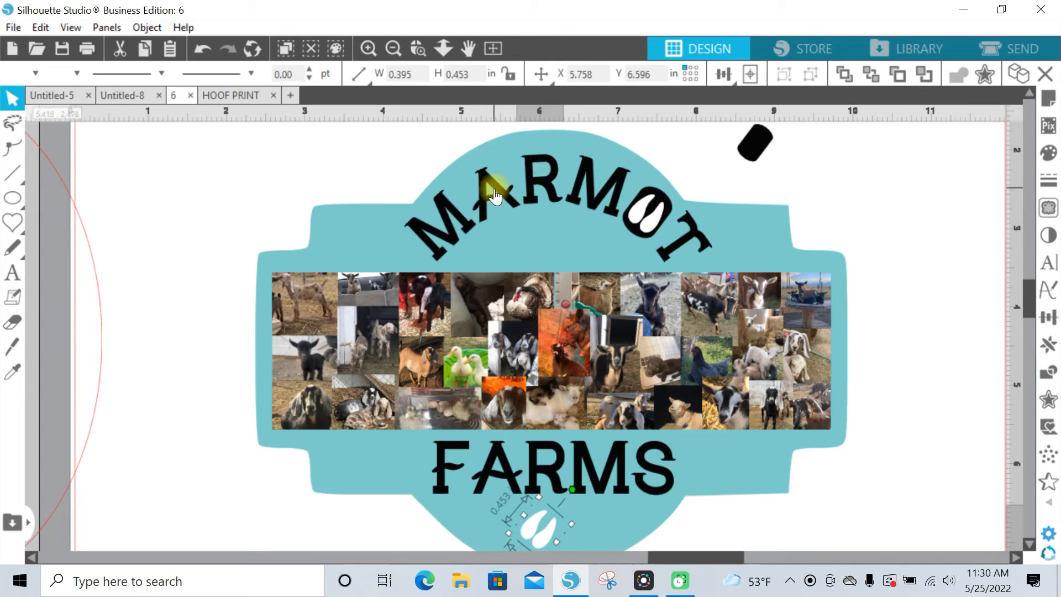
Subtract the hoof print from the solid O in MARMOT
left_click(653, 227)
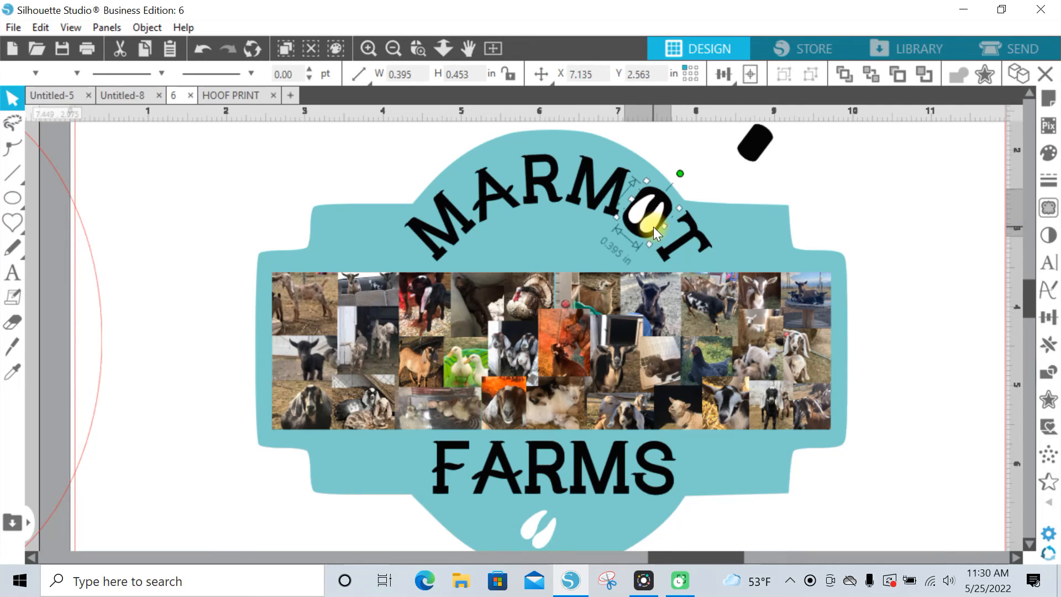
left_click(650, 192, "shift")
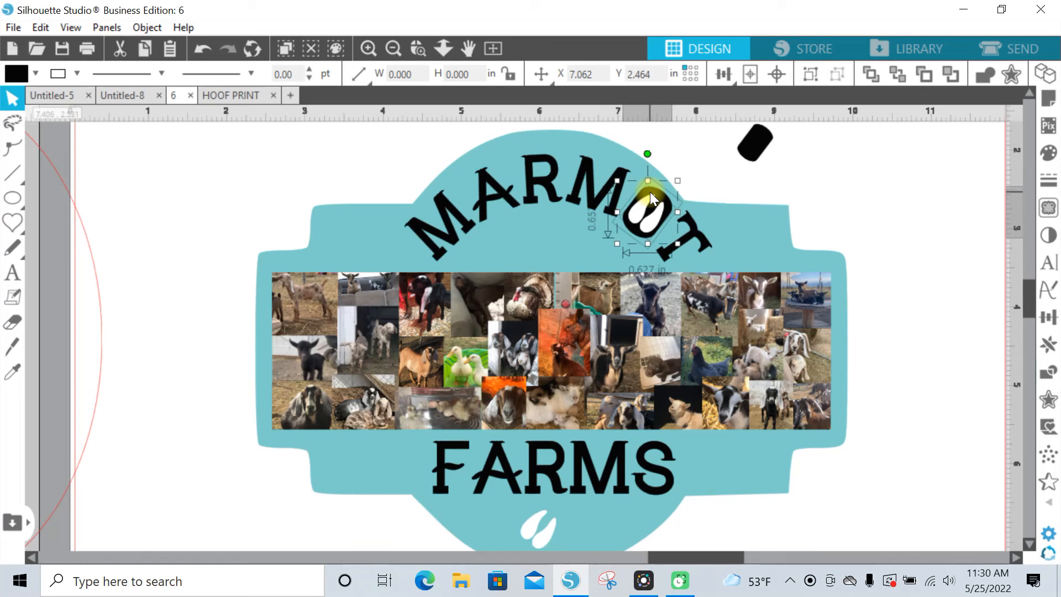
left_click(1050, 373)
left_click(923, 173)
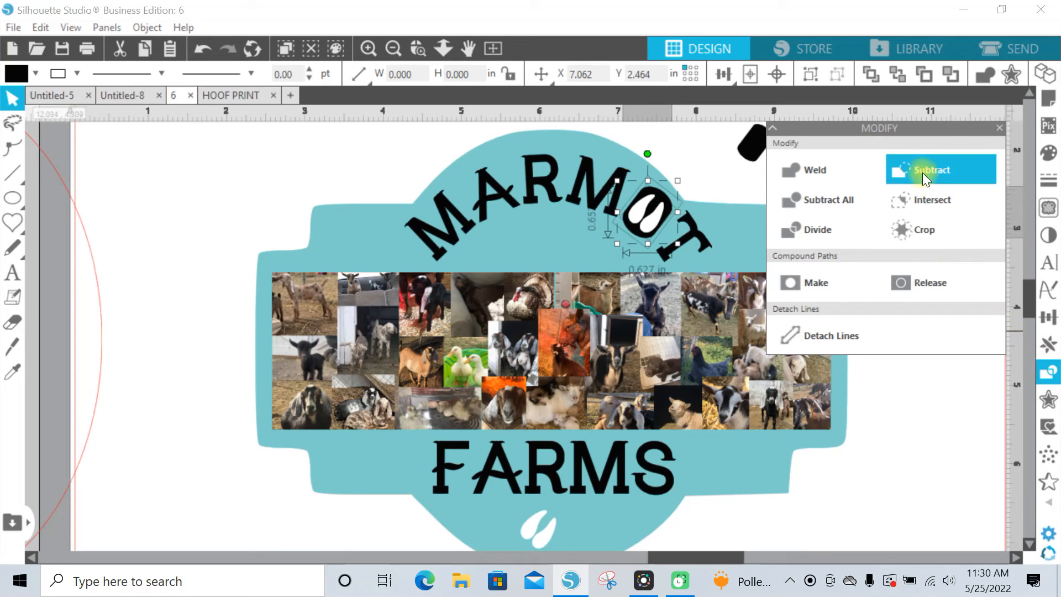
left_click(999, 130)
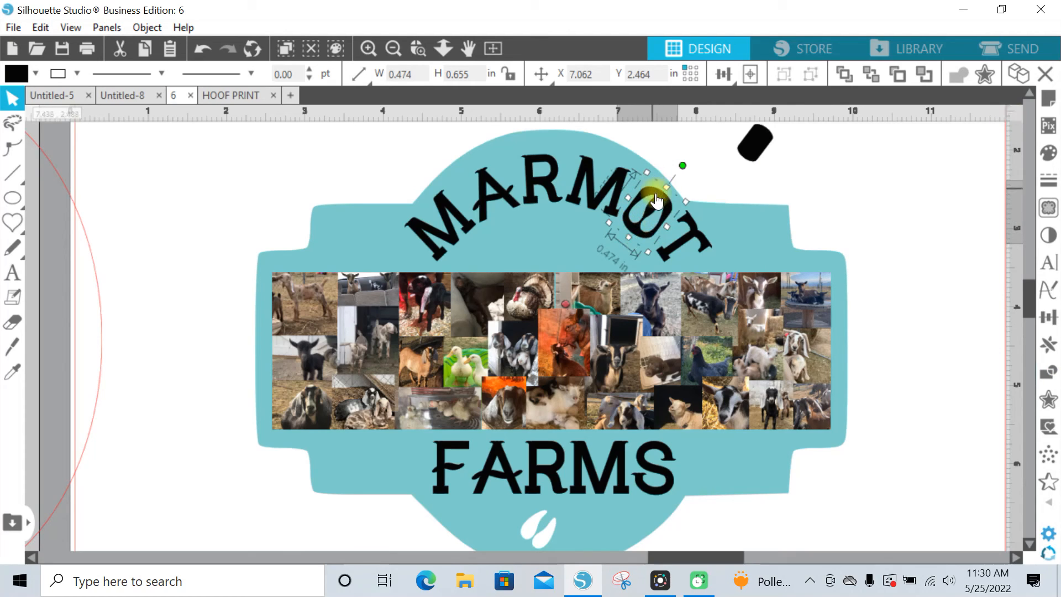
left_click(728, 187)
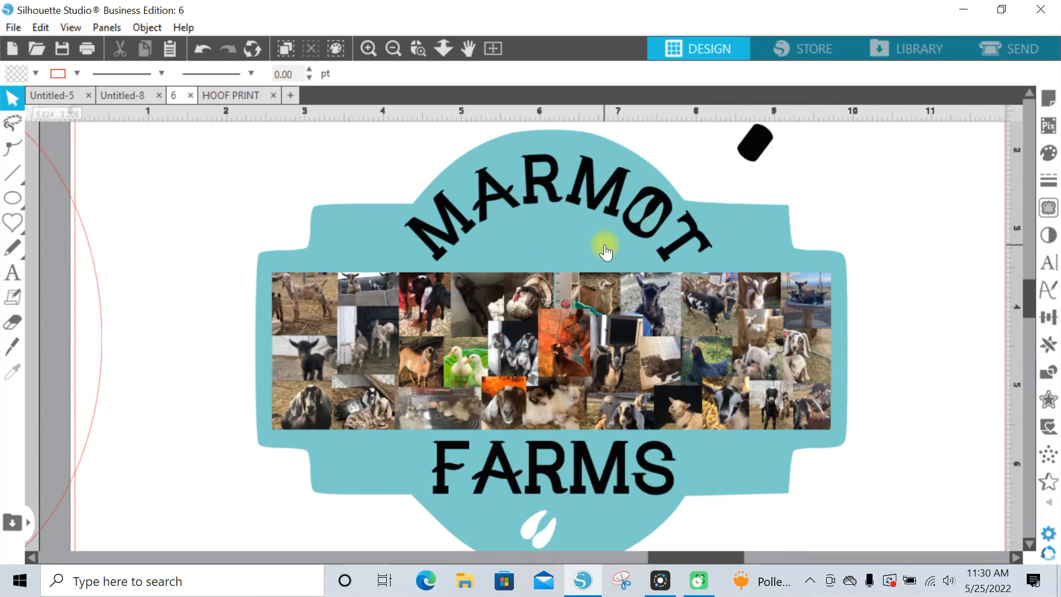
Rotate the white hoof print below FARMS until it stands upright
left_click_drag(1029, 299, 1030, 308)
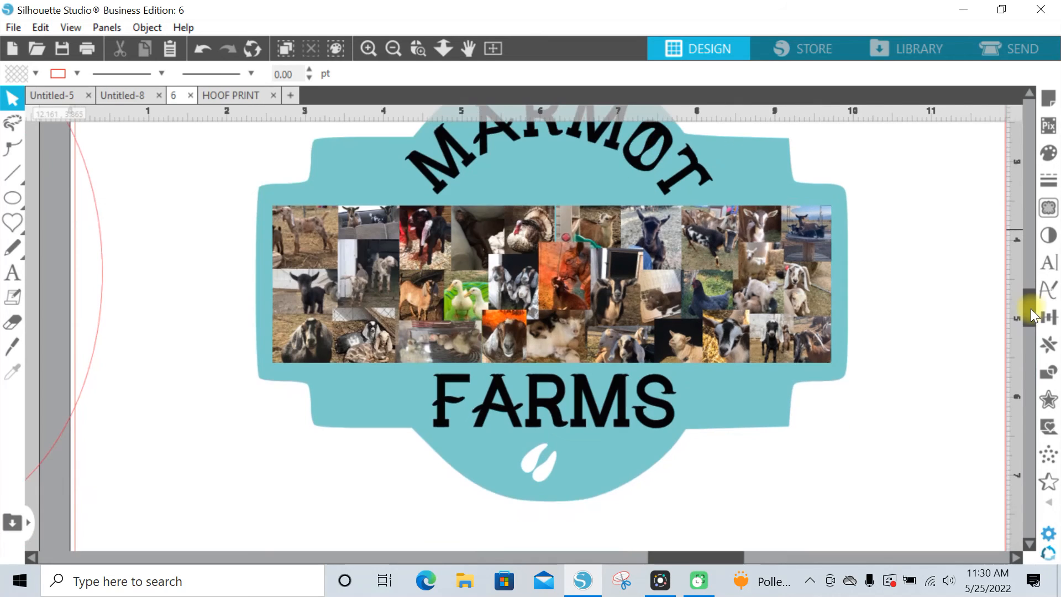
left_click(529, 469)
left_click_drag(546, 421, 585, 400)
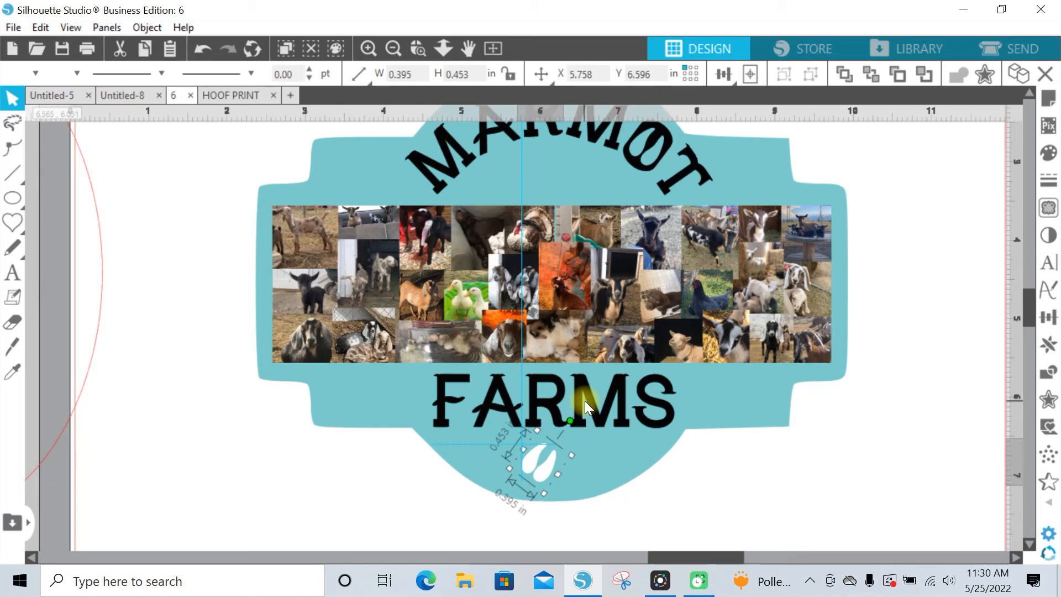
left_click_drag(584, 400, 584, 400)
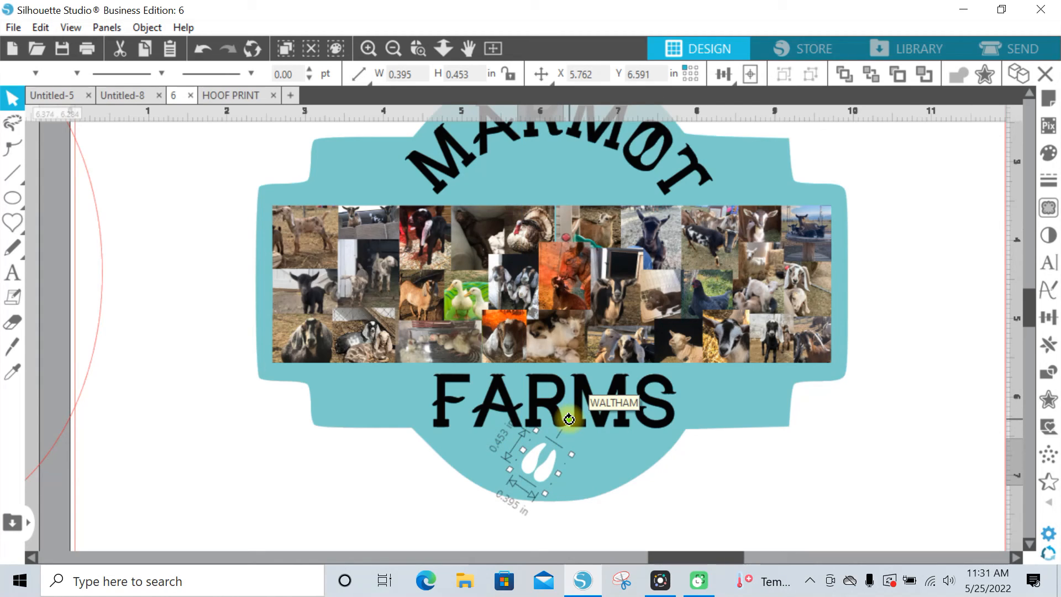
left_click_drag(569, 419, 539, 414)
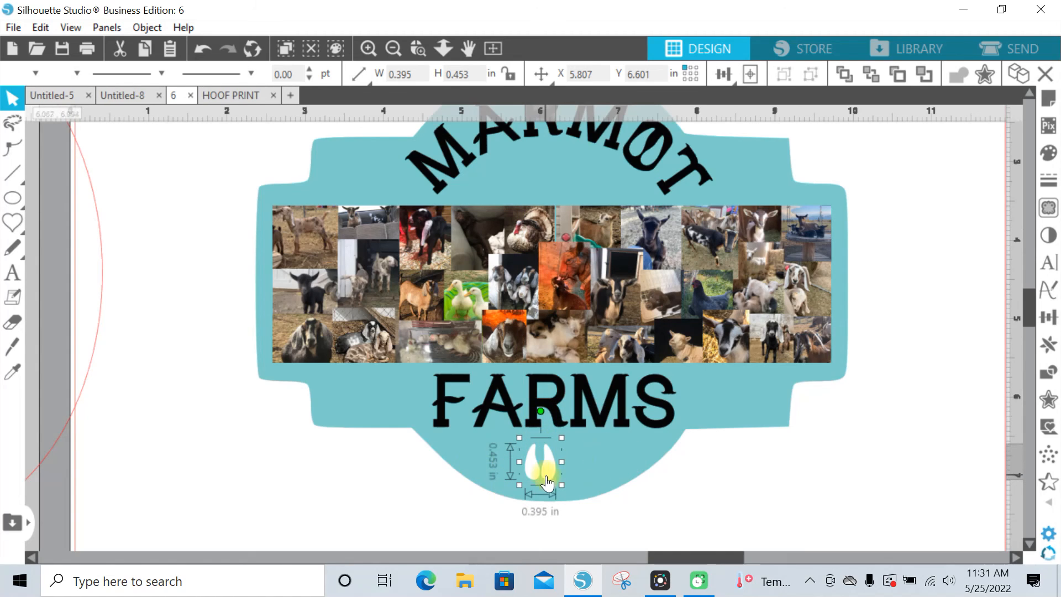
Place the second white hoof print diagonally below the first under FARMS, and group the two prints
left_click_drag(550, 473, 574, 472)
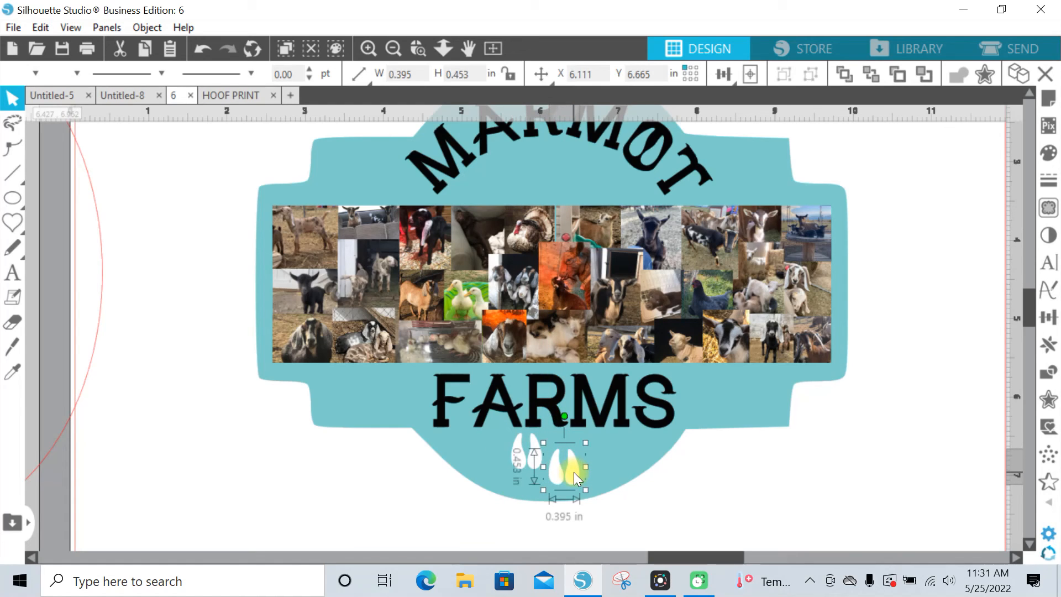
left_click(536, 458, "shift")
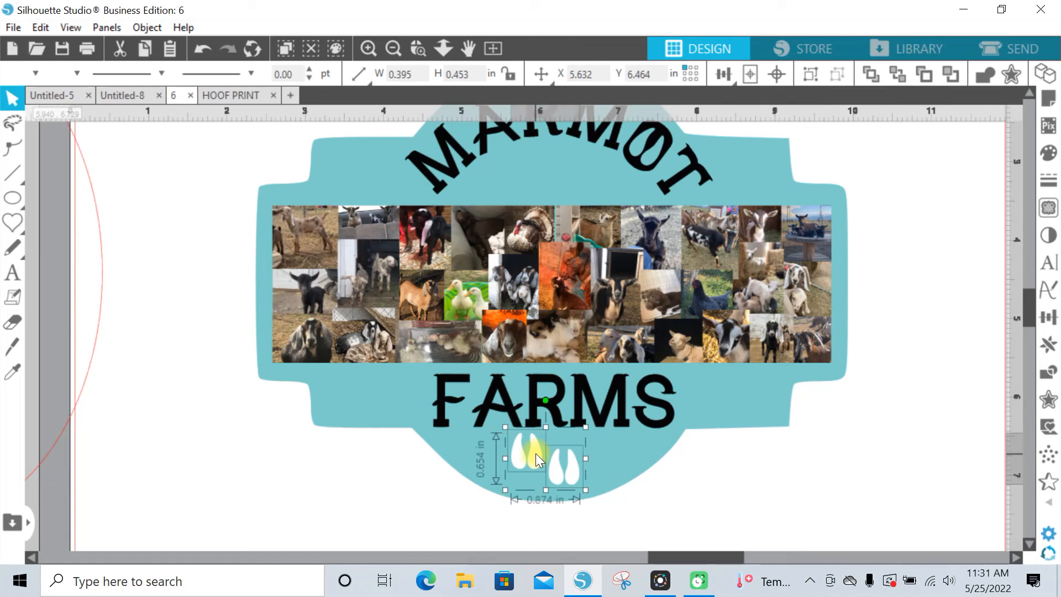
right_click(537, 457)
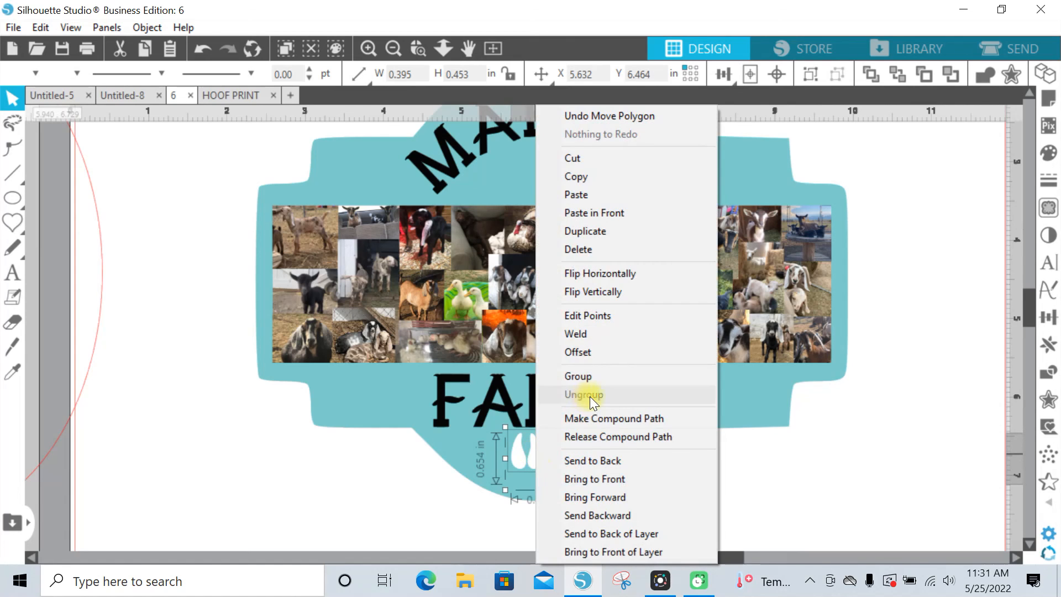
left_click(592, 379)
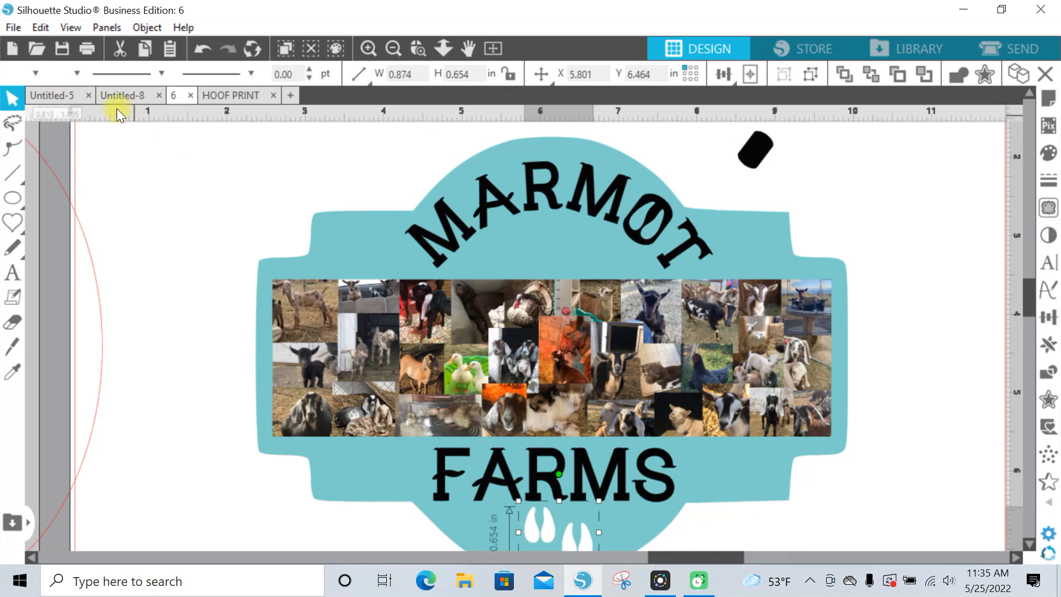
Fill the grouped hoof prints below FARMS with black
left_click(35, 74)
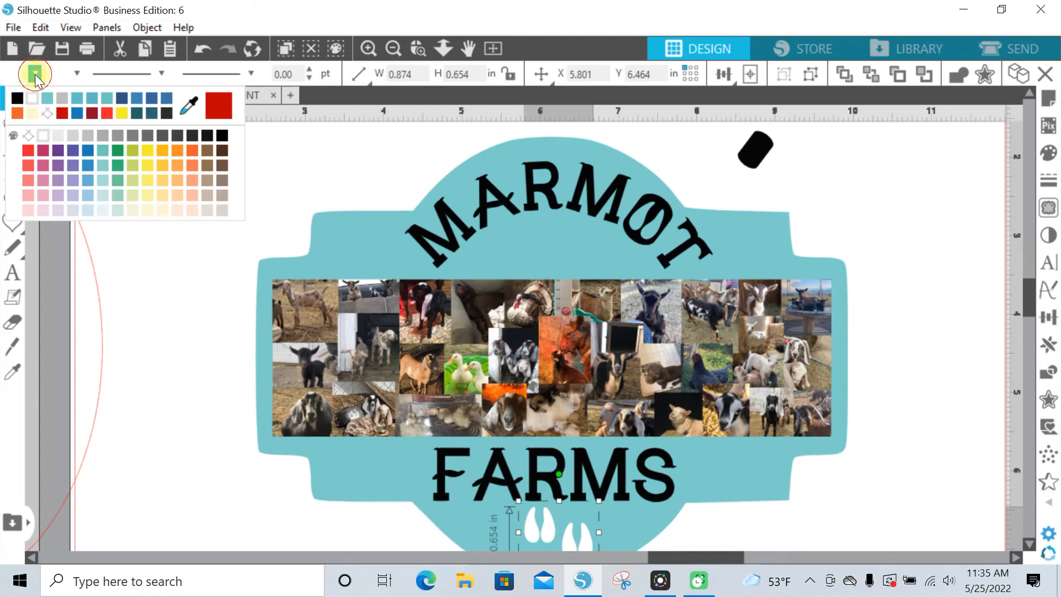
left_click(222, 136)
Group the black lettering and hoof prints with the animal photo collage
left_click(450, 196)
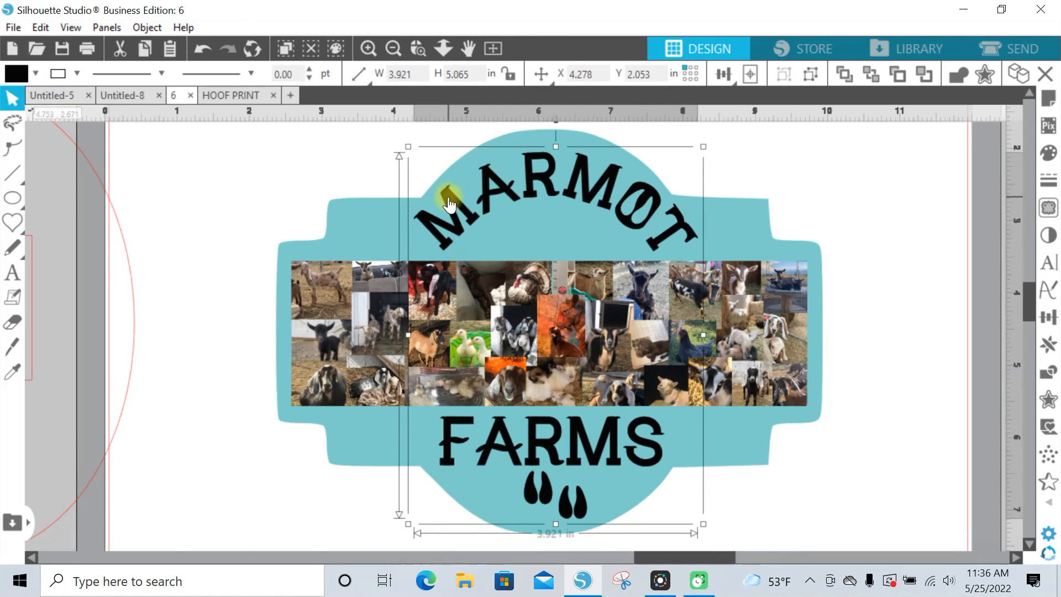
left_click(381, 333, "shift")
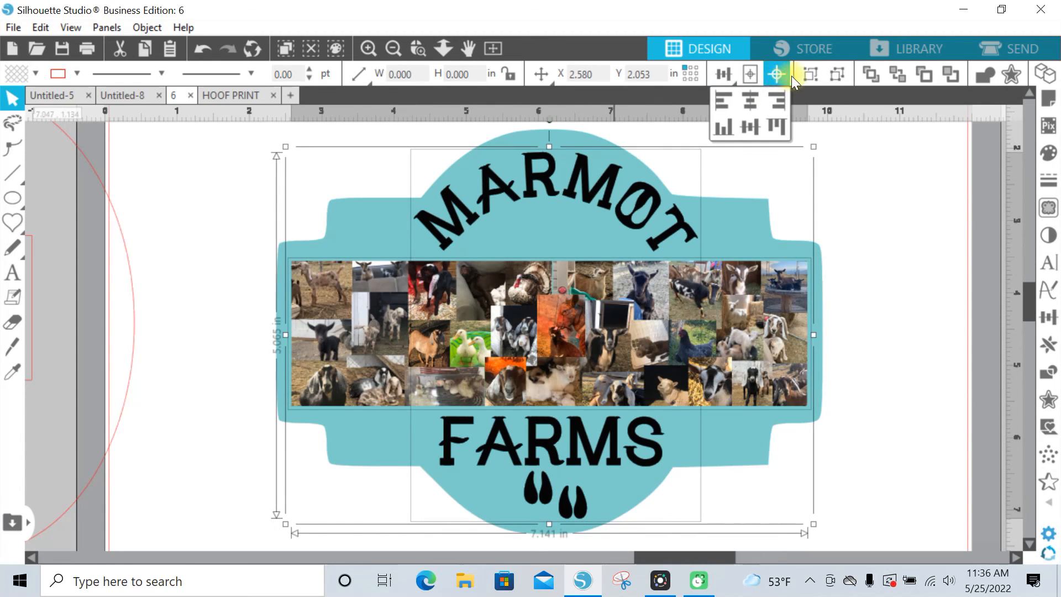
left_click(808, 71)
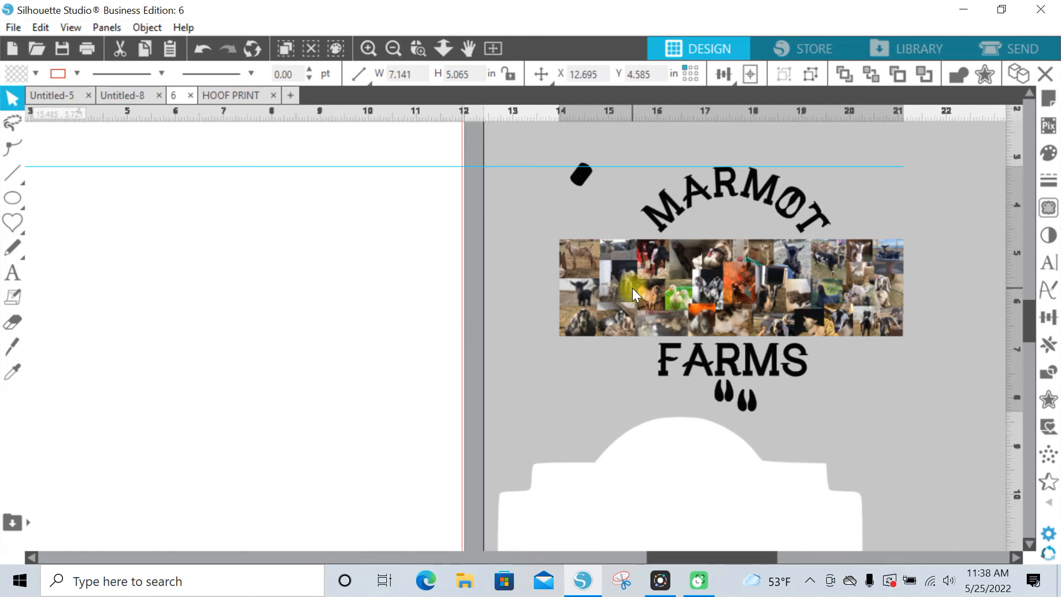
Shift the grouped design slightly in the gray area off the page, and move the white frame up beside it
mouse_move(633, 288)
left_mouse_down()
mouse_move(612, 288)
mouse_move(664, 292)
mouse_move(644, 303)
left_mouse_up()
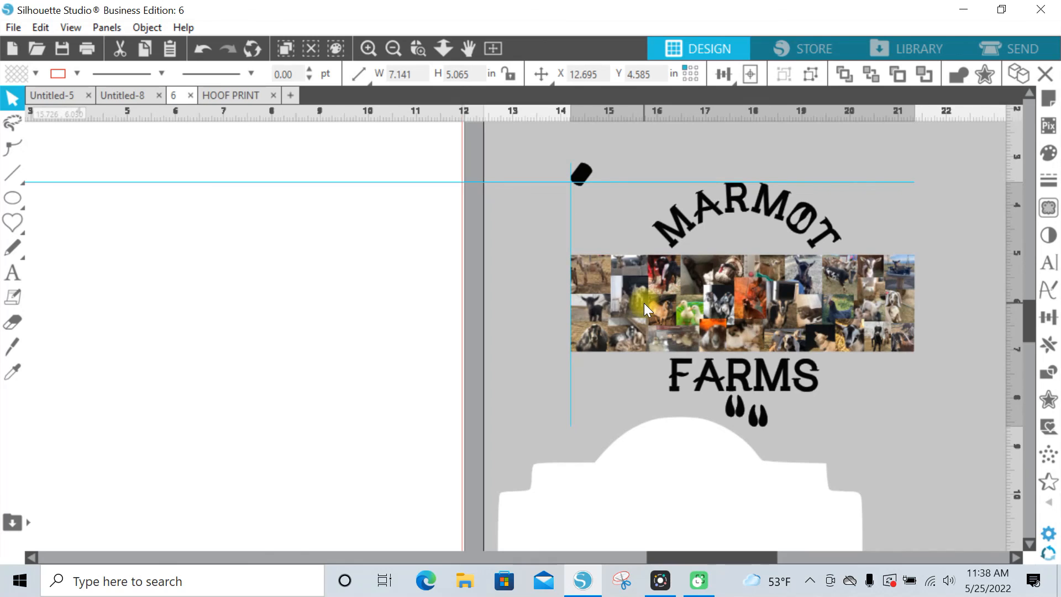
left_click_drag(644, 303, 644, 303)
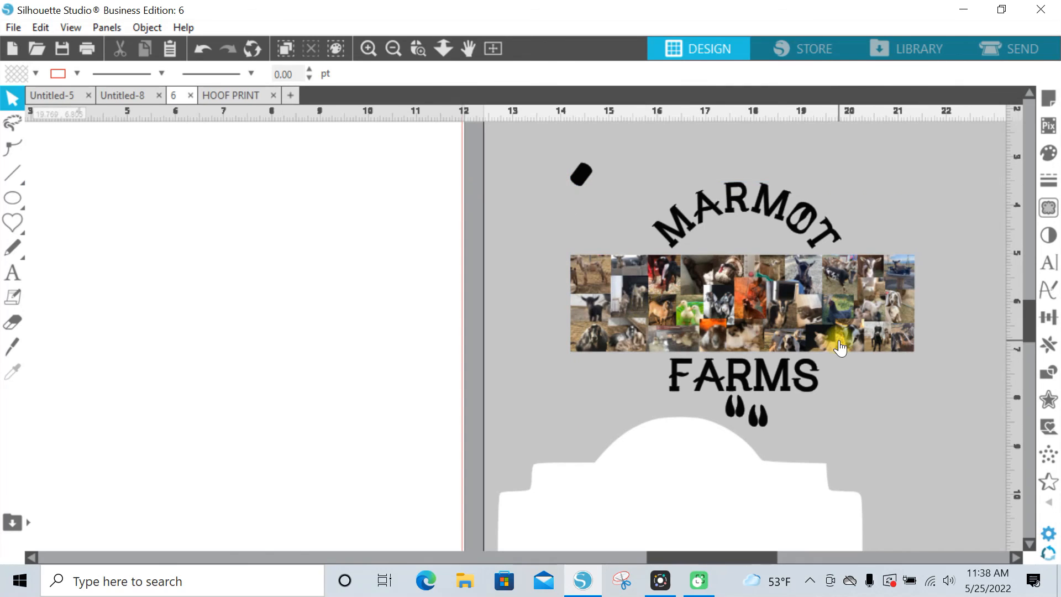
left_click_drag(706, 483, 767, 290)
left_click_drag(420, 365, 429, 400)
left_click(393, 305)
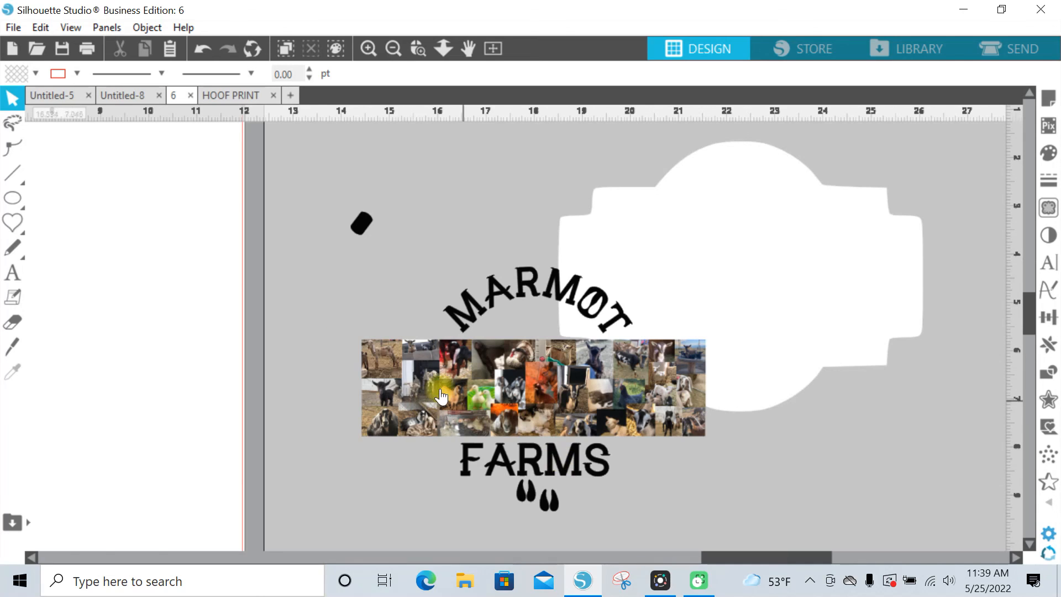
Place the grouped collage and lettering on the white frame, and nudge design and frame until the design sits centered
left_click_drag(396, 398, 593, 267)
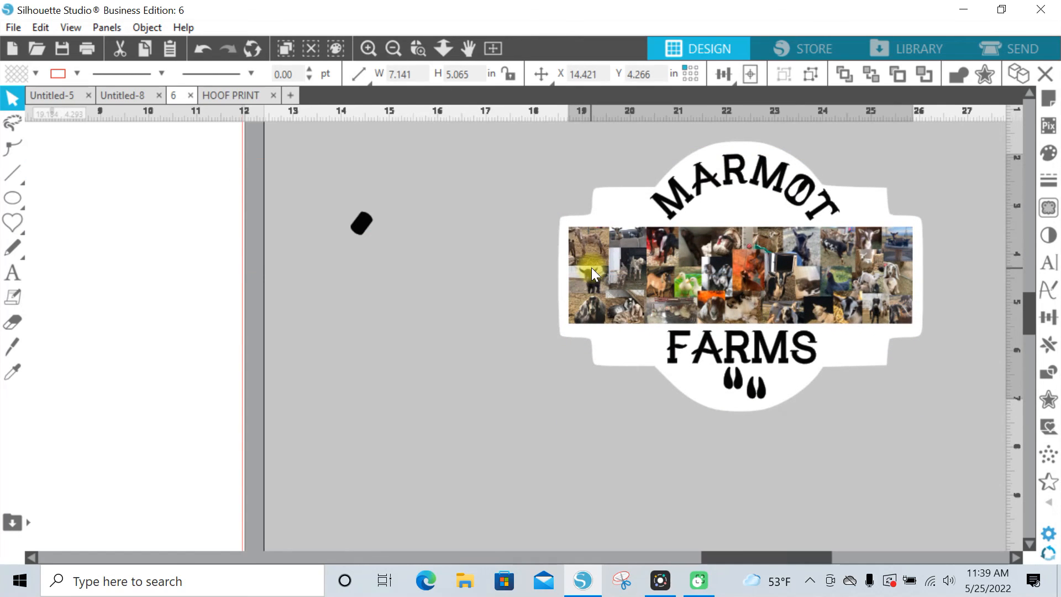
left_click_drag(592, 267, 592, 267)
left_click_drag(592, 267, 589, 271)
key("Escape")
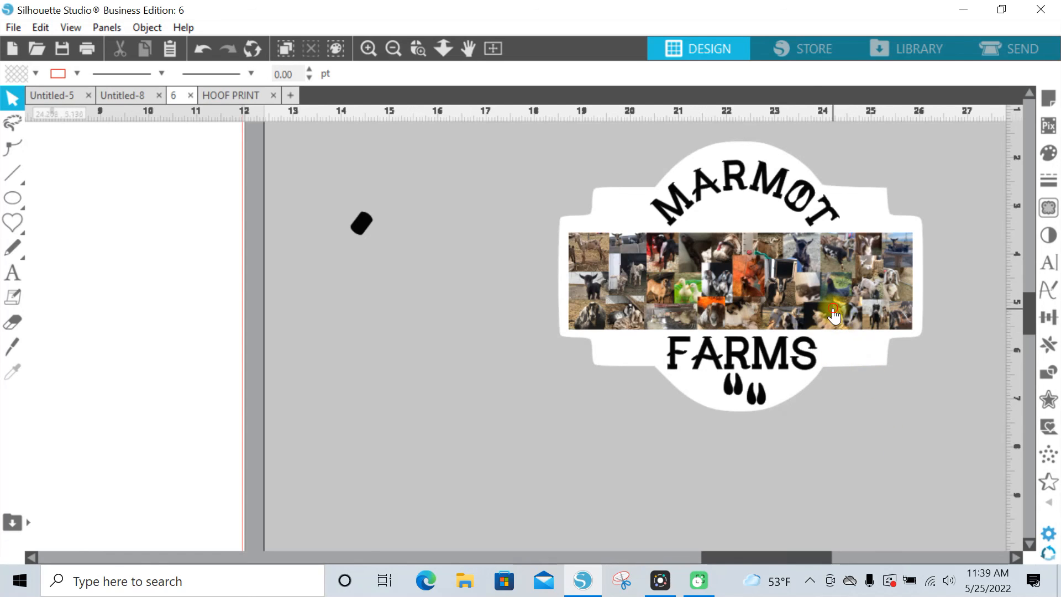
left_click(833, 307)
left_click_drag(833, 308, 833, 313)
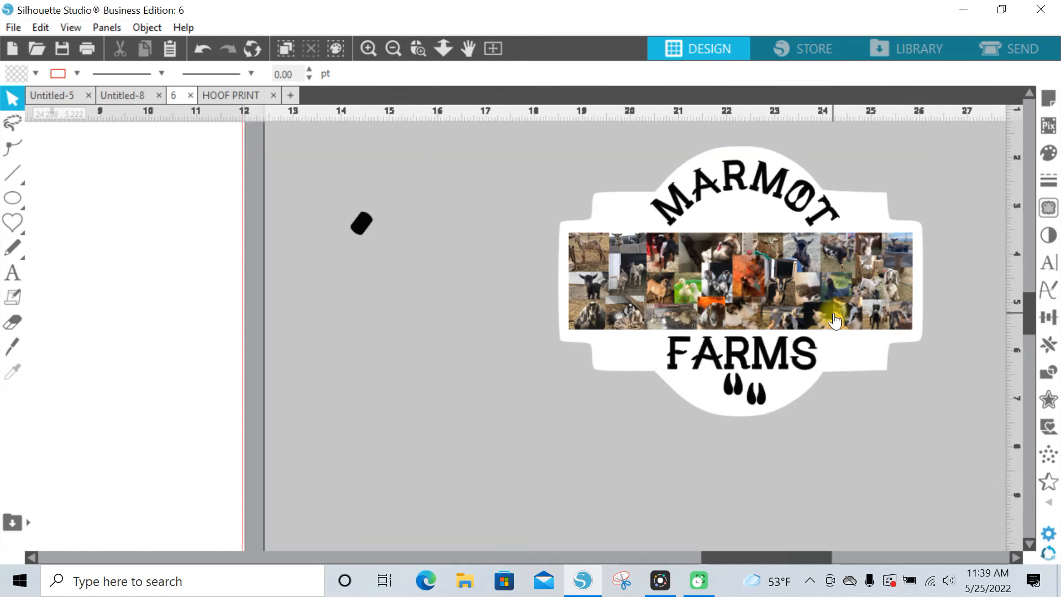